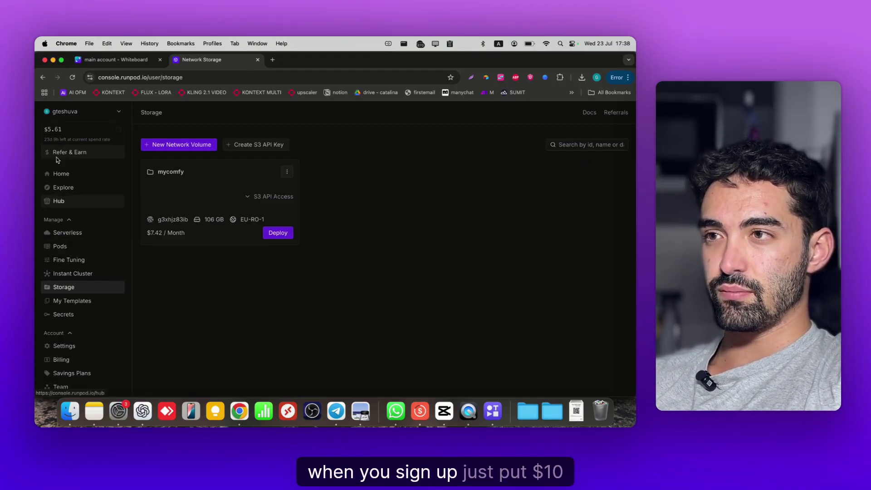
View RunPod's Storage page listing the 106 GB mycomfy volume in EU-RO-1
mouse_move(51, 135)
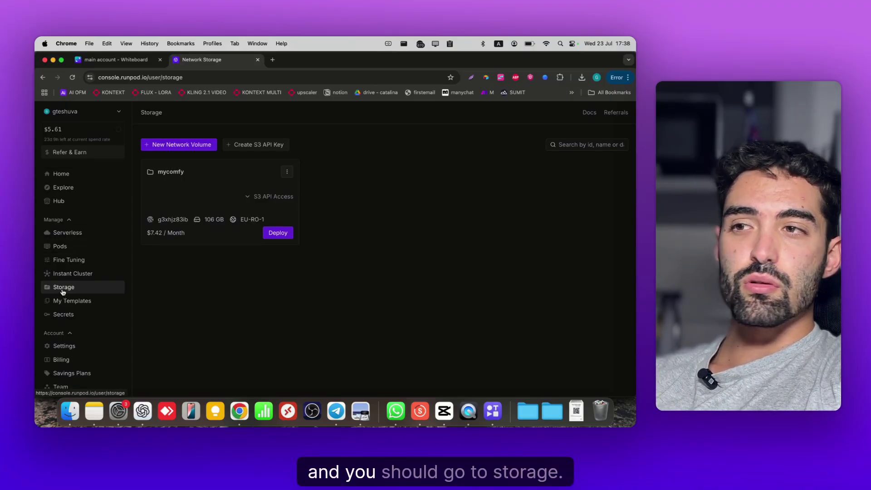
Start a new network volume in EU-RO-1 named 'my comfy 2 youtube'
click(163, 146)
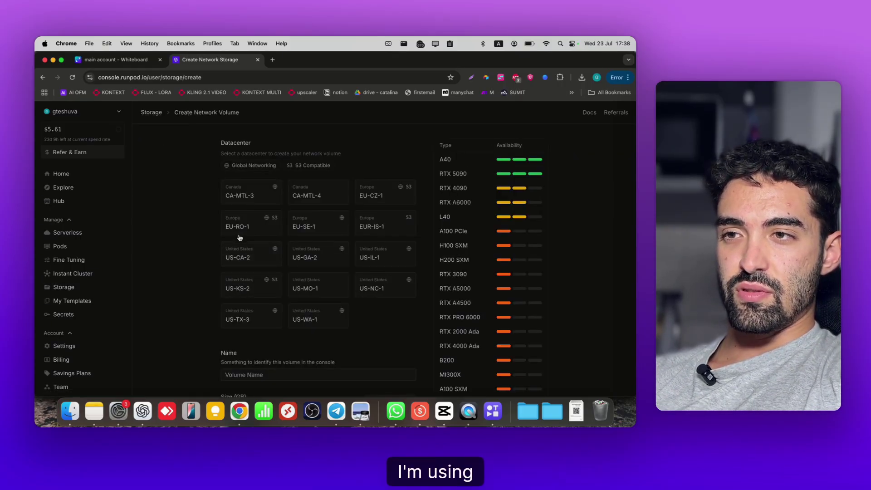
click(241, 235)
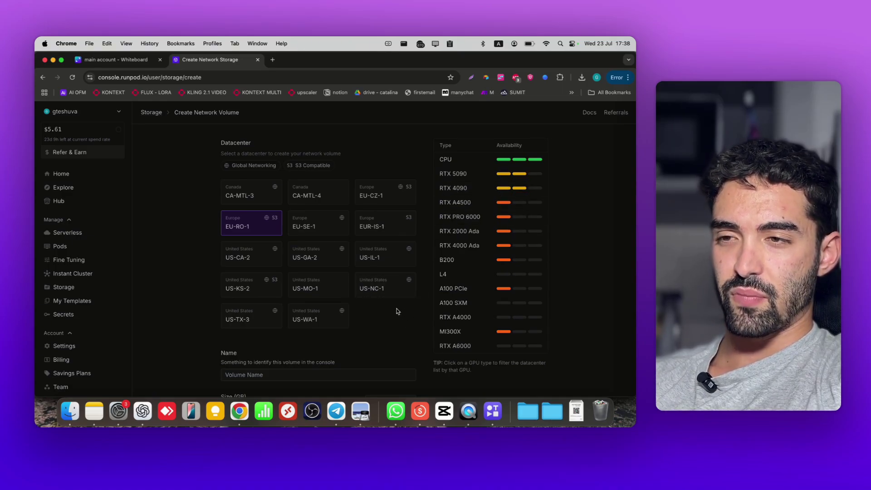
scroll(392, 304, down, 1)
click(275, 345)
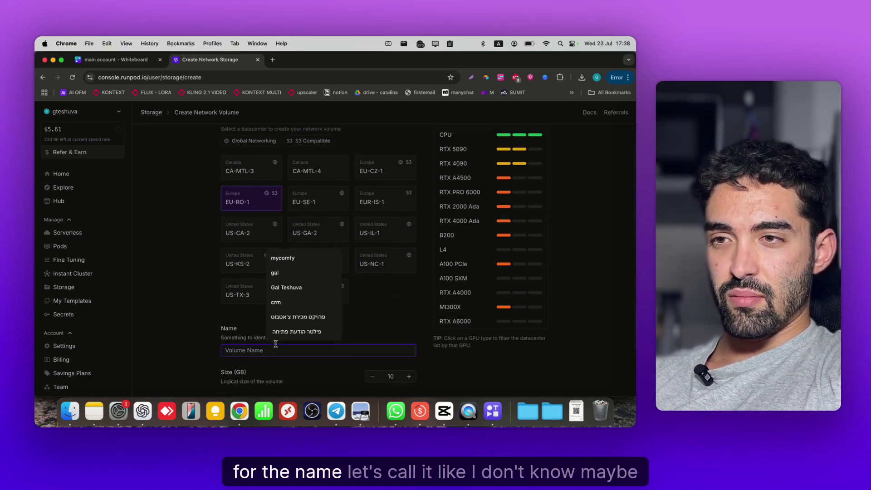
text(my comfy)
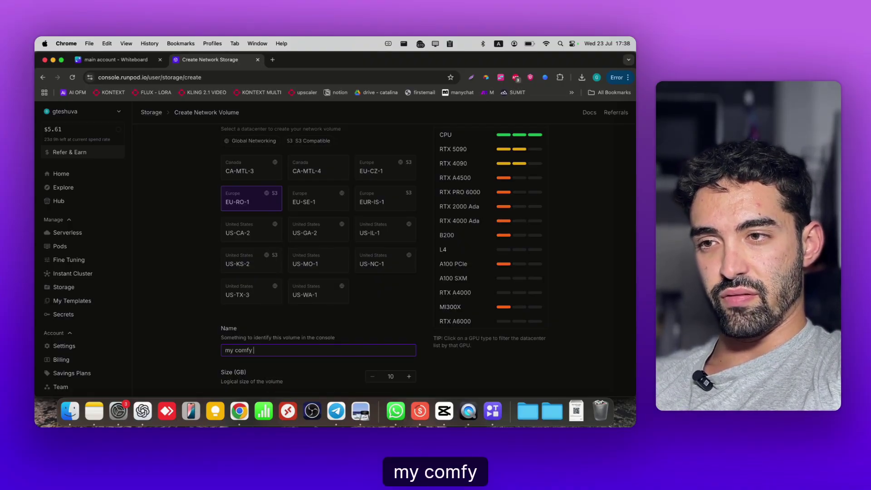
scroll(381, 258, down, 2)
text(2 youtube)
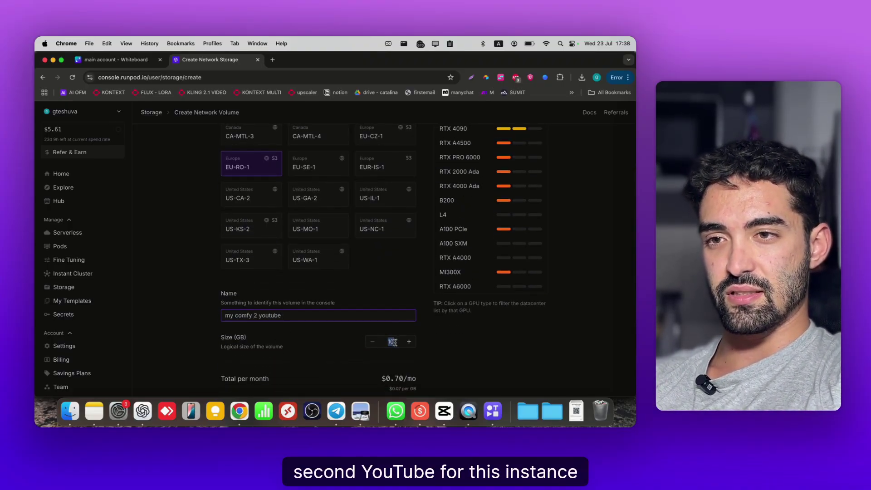
Set the volume size to 20 GB and create the network volume
key(Tab)
key(BackSpace)
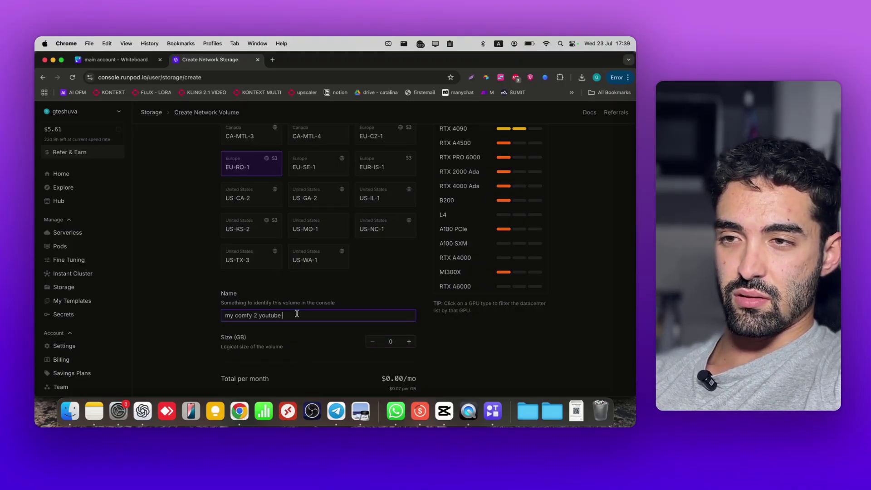
click(380, 339)
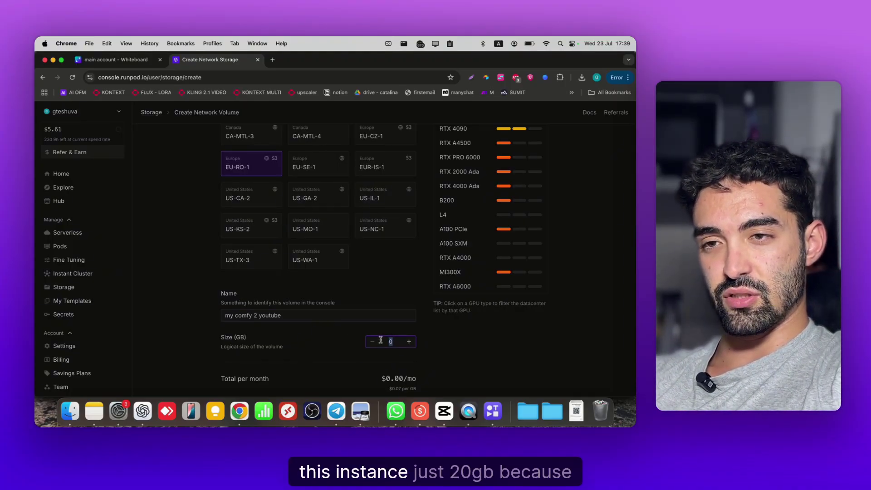
scroll(379, 343, down, 1)
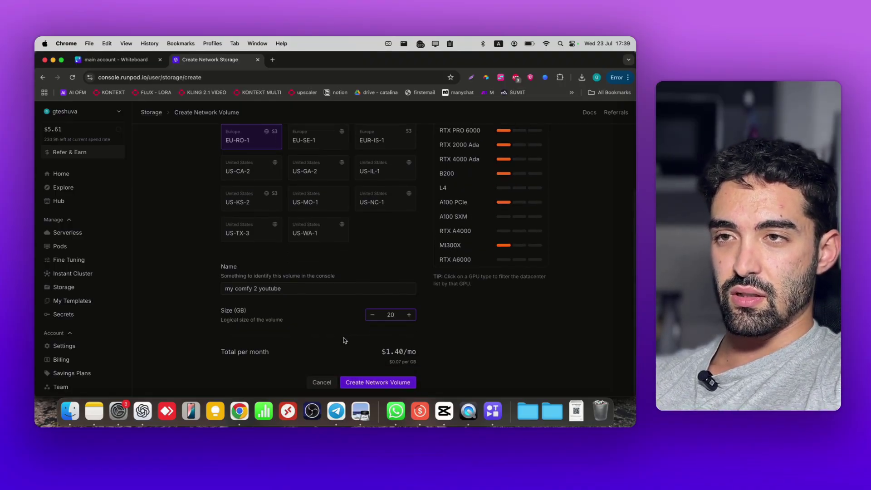
scroll(358, 341, up, 4)
scroll(344, 340, down, 2)
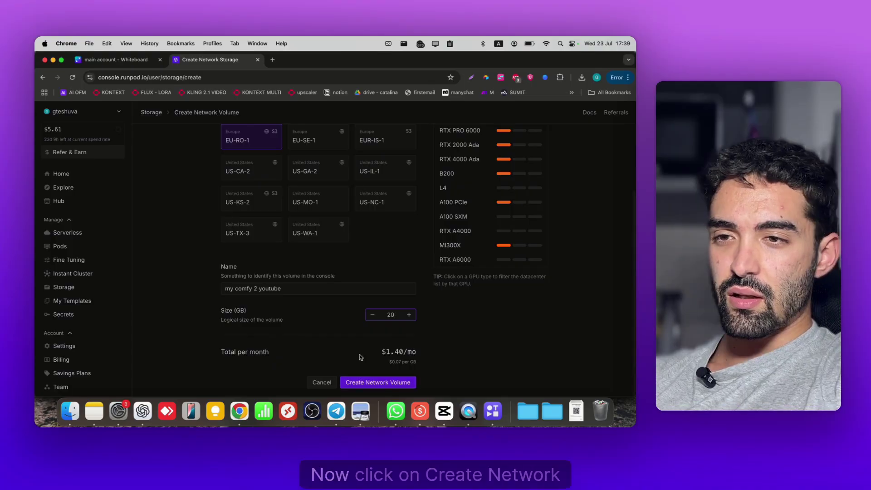
scroll(362, 372, up, 2)
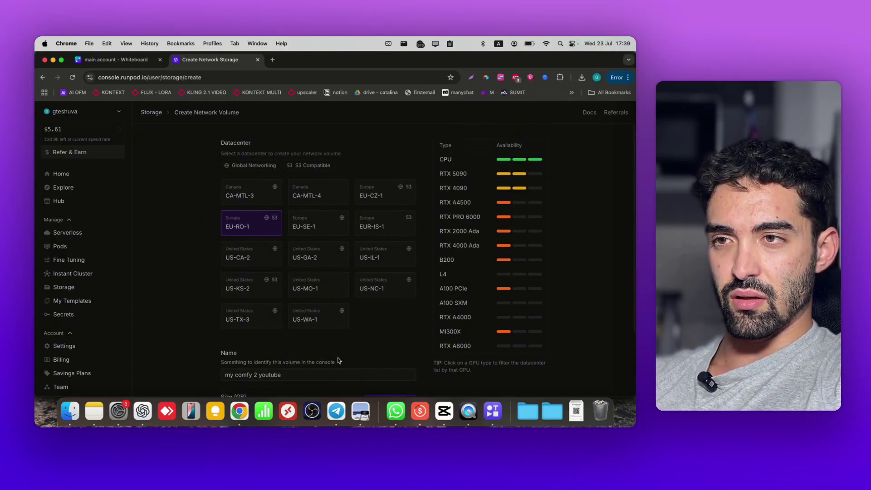
scroll(320, 348, down, 2)
click(385, 381)
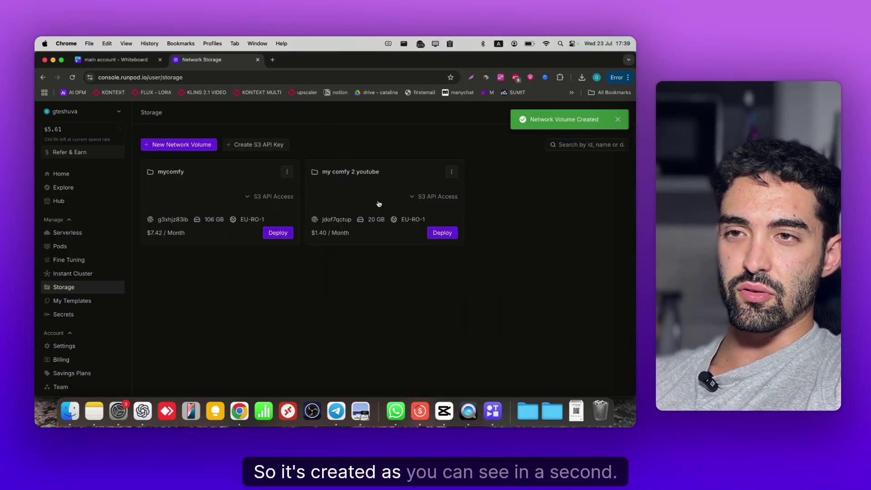
Deploy a pod with the 'my comfy 2 youtube' volume attached on an RTX 4090 GPU
click(433, 234)
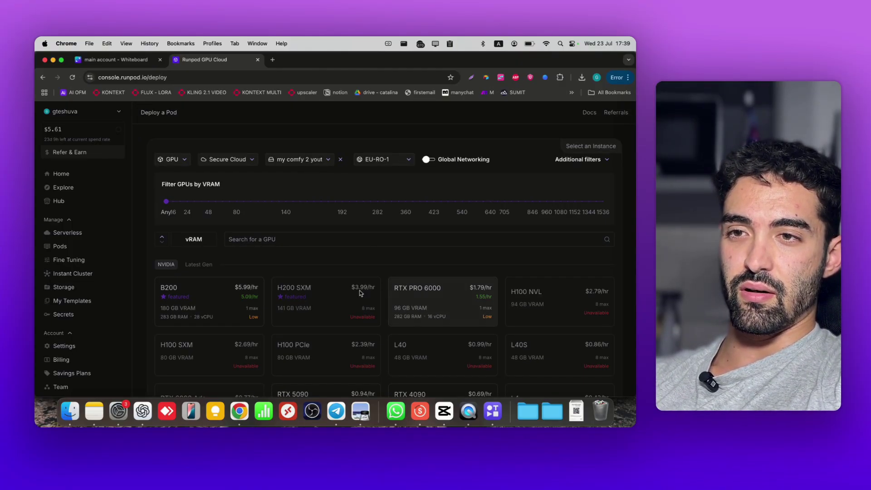
mouse_move(368, 295)
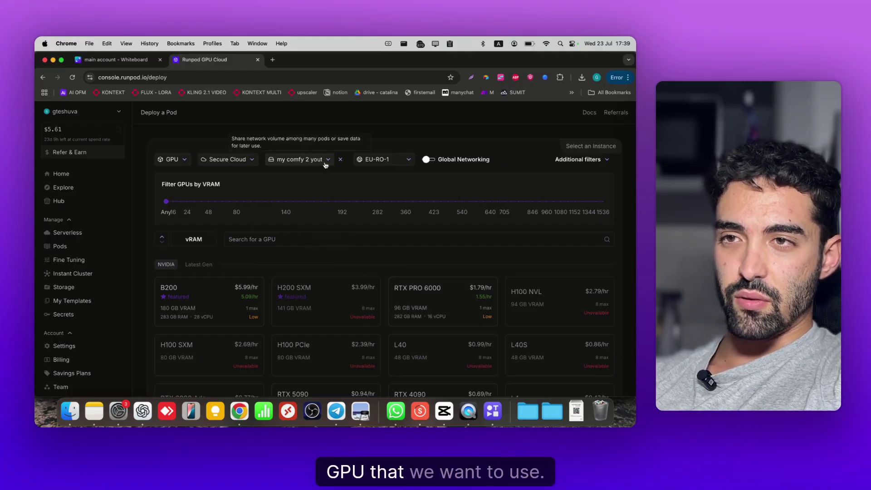
click(290, 159)
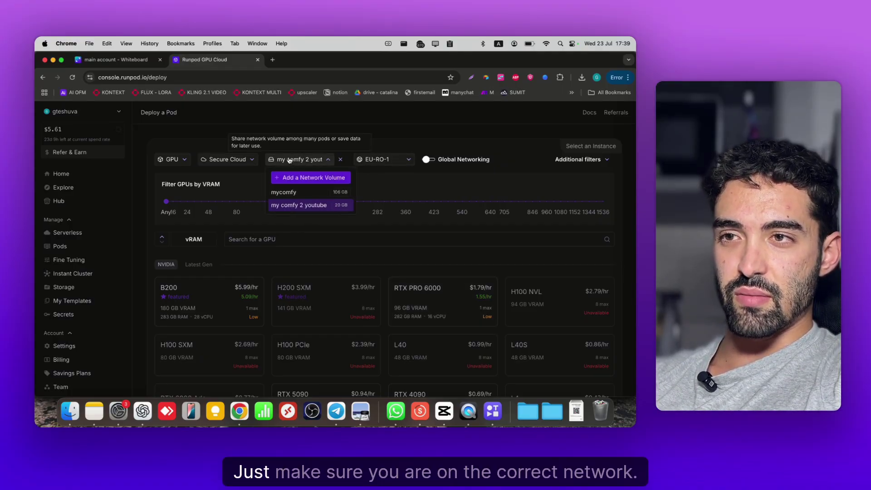
click(290, 205)
scroll(318, 204, down, 5)
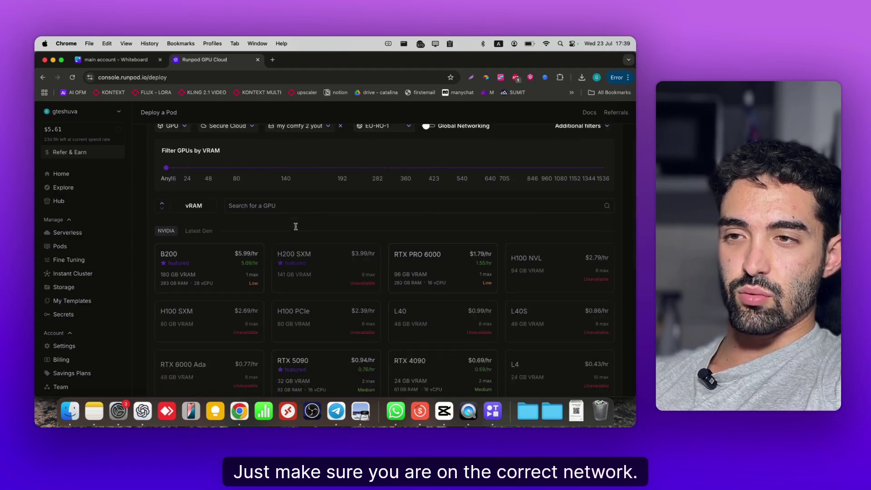
click(427, 241)
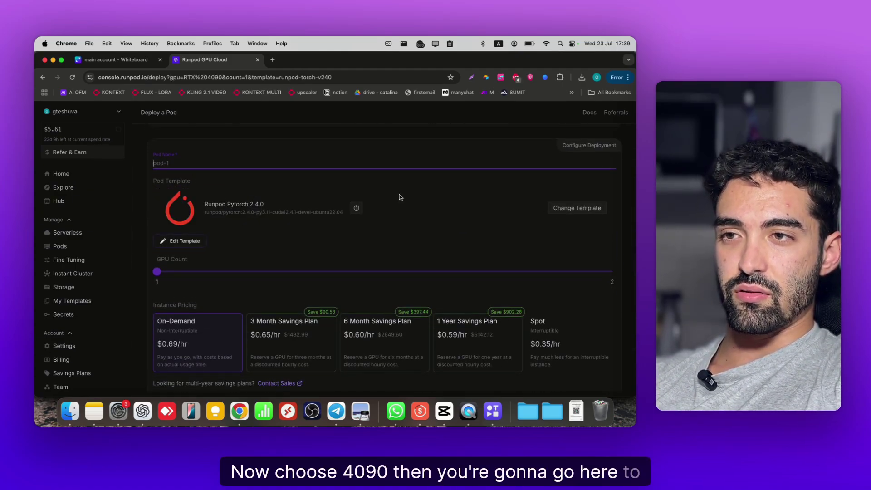
Switch the pod template to ComfyUI - Python 3.11 and Pytorch 2.4.0 by Tenofas
click(576, 208)
text(te)
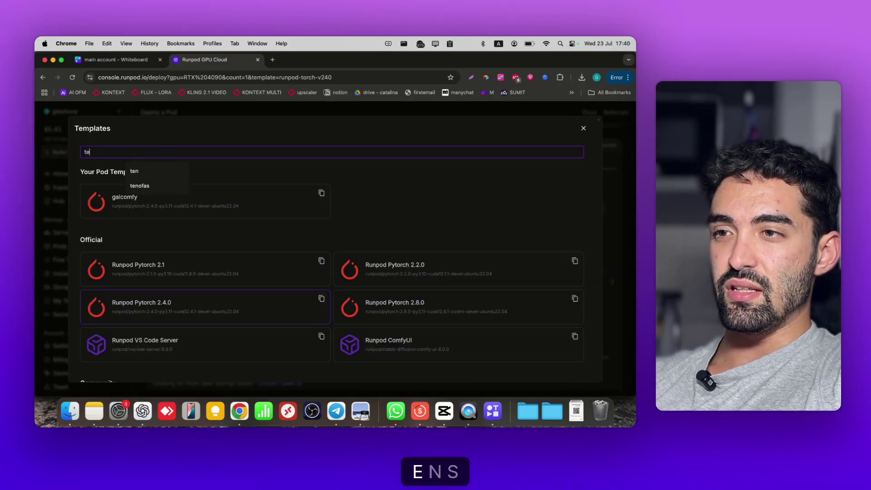
text(ns)
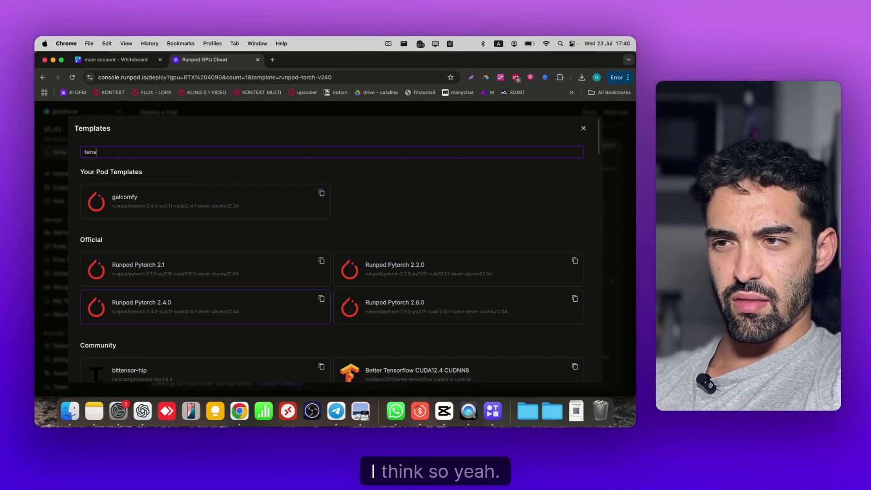
scroll(234, 246, down, 1)
scroll(234, 246, down, 5)
scroll(233, 246, up, 6)
key(super+a)
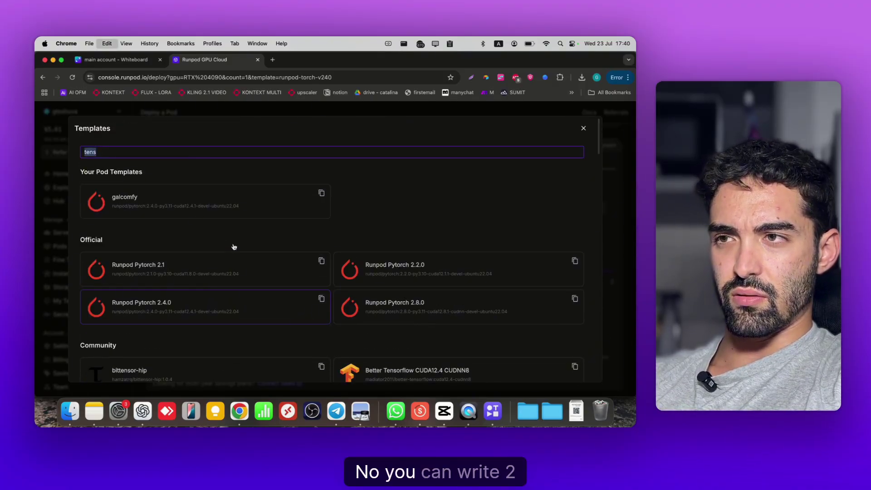
text(2.4.0)
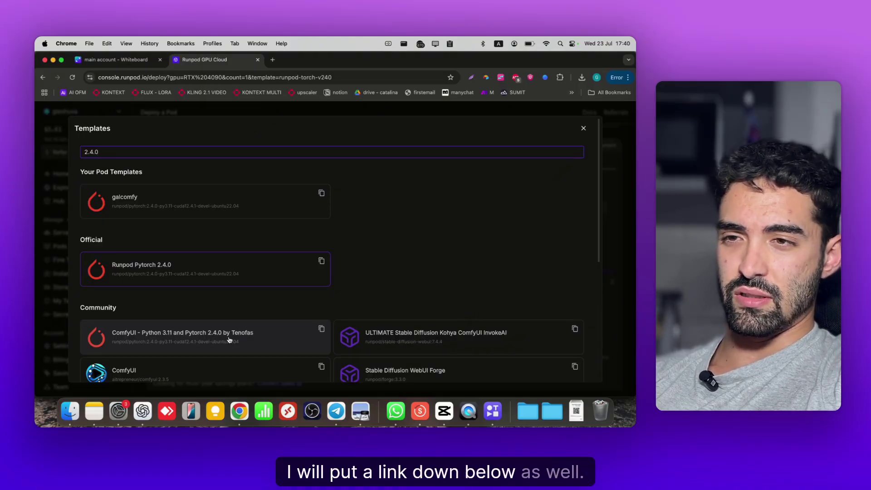
click(229, 339)
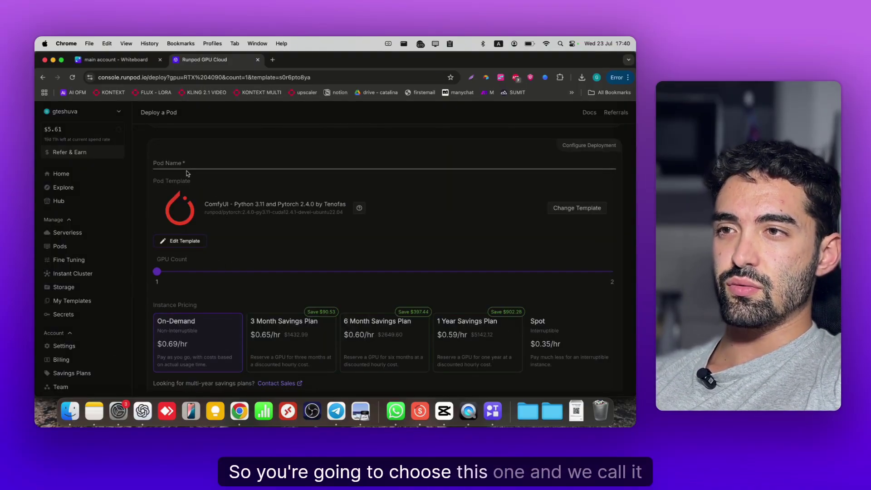
Name the pod 'train' and deploy it on demand
click(185, 165)
text(train)
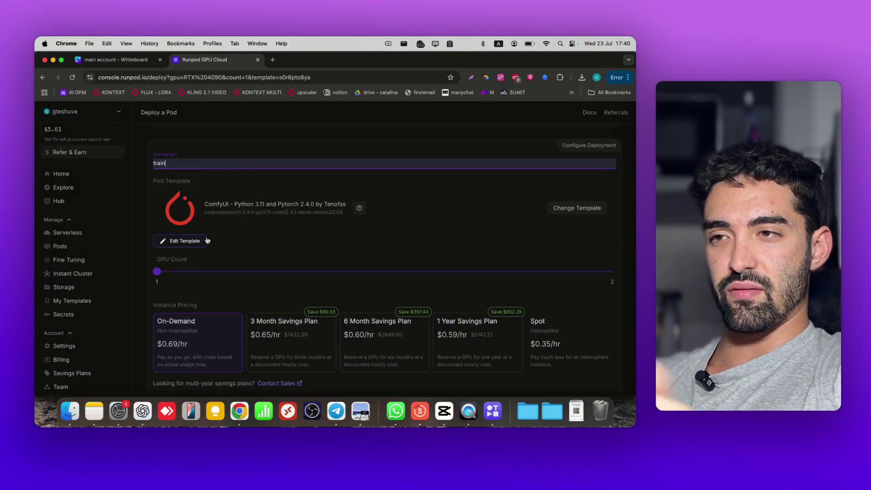
scroll(209, 272, down, 5)
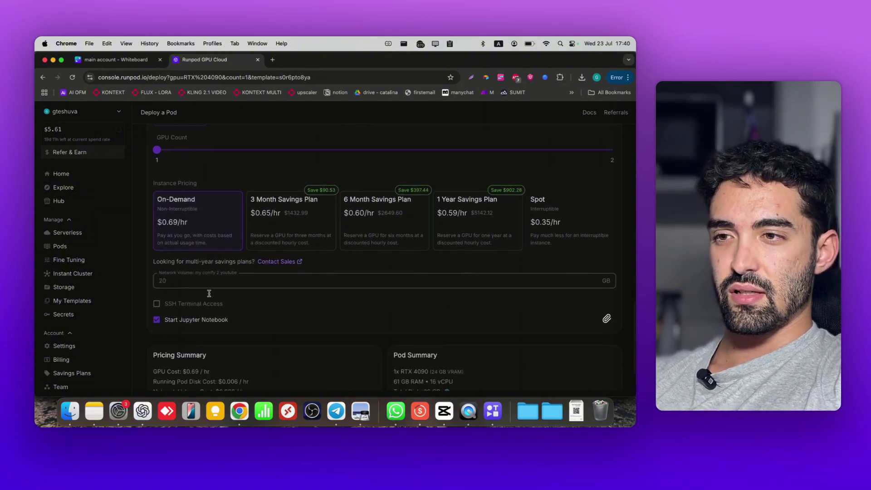
scroll(178, 290, down, 2)
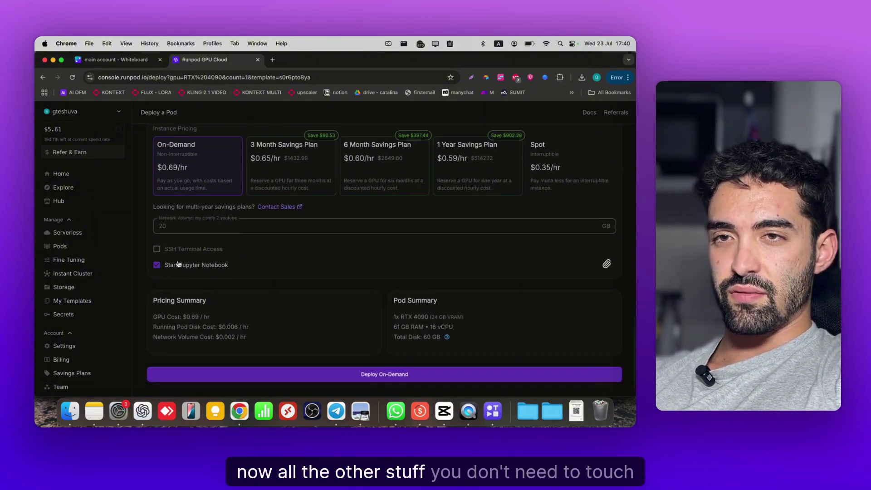
scroll(178, 264, up, 5)
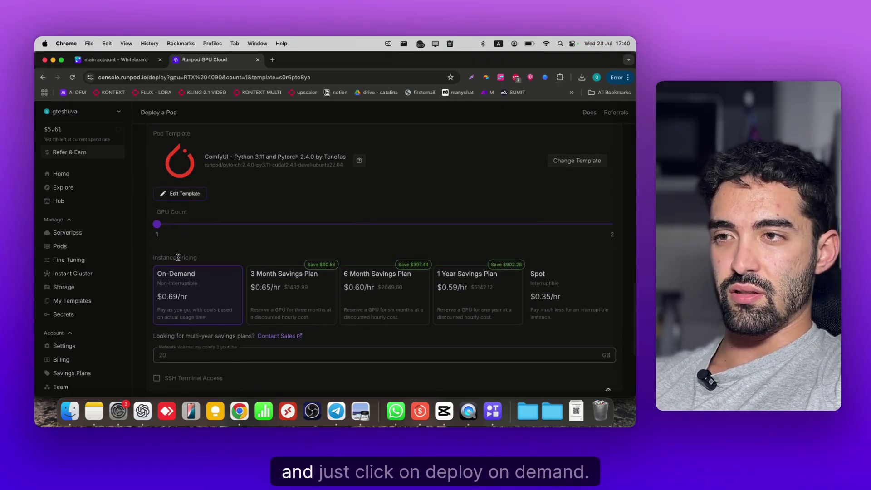
scroll(179, 257, down, 5)
click(270, 373)
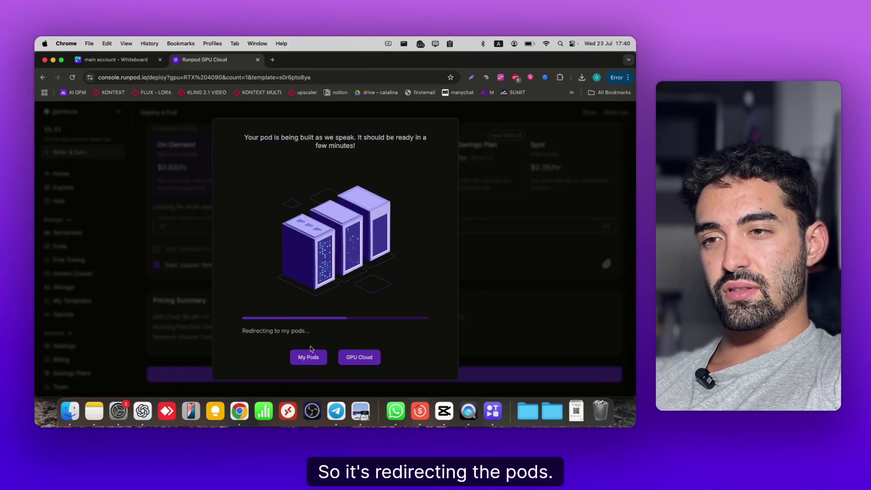
Open the train pod's container logs showing the ComfyUI install script and cloning
click(311, 356)
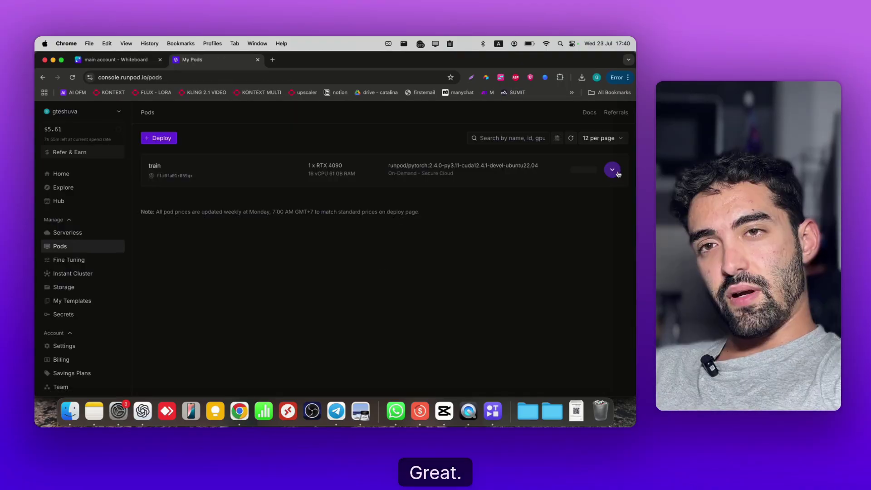
click(616, 172)
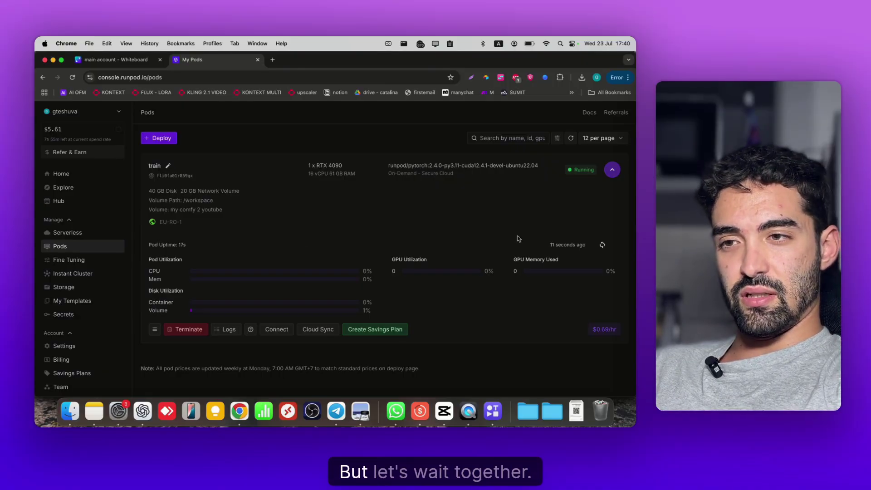
click(276, 329)
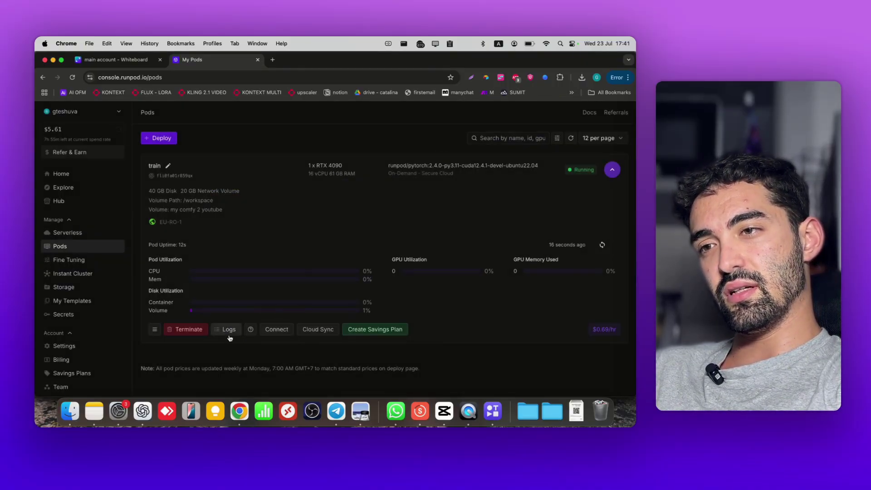
click(229, 335)
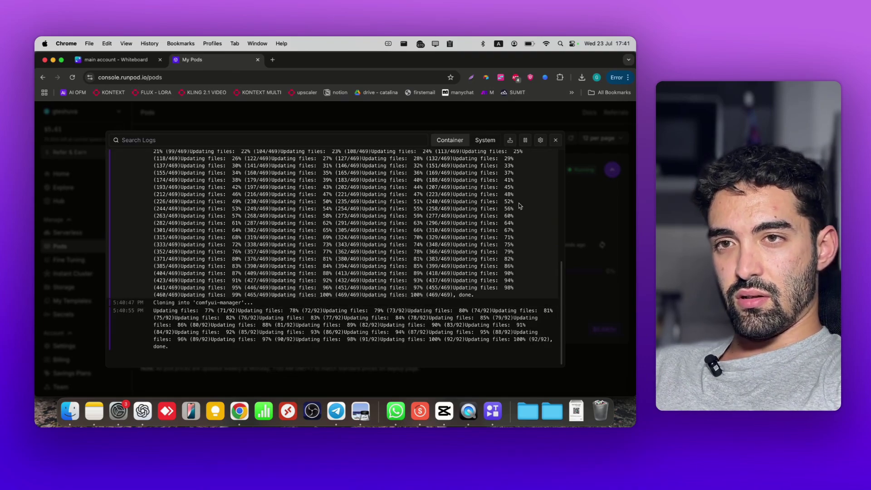
scroll(432, 261, up, 3)
scroll(432, 261, down, 2)
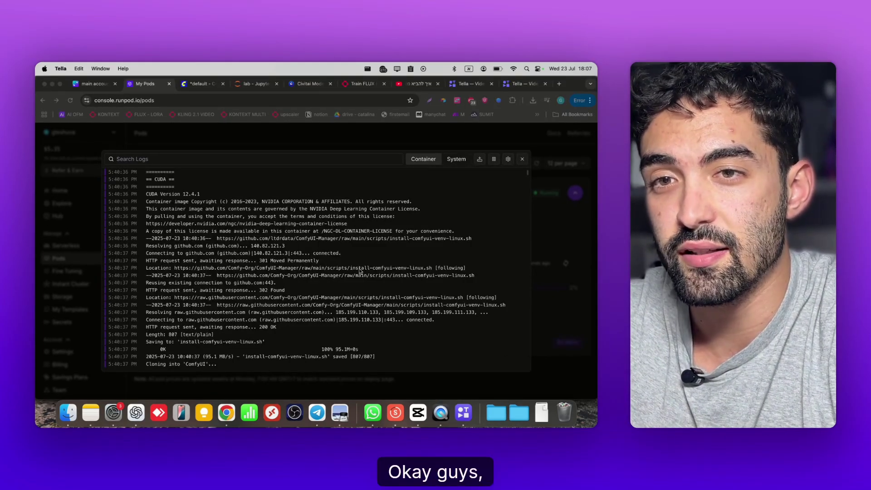
click(298, 273)
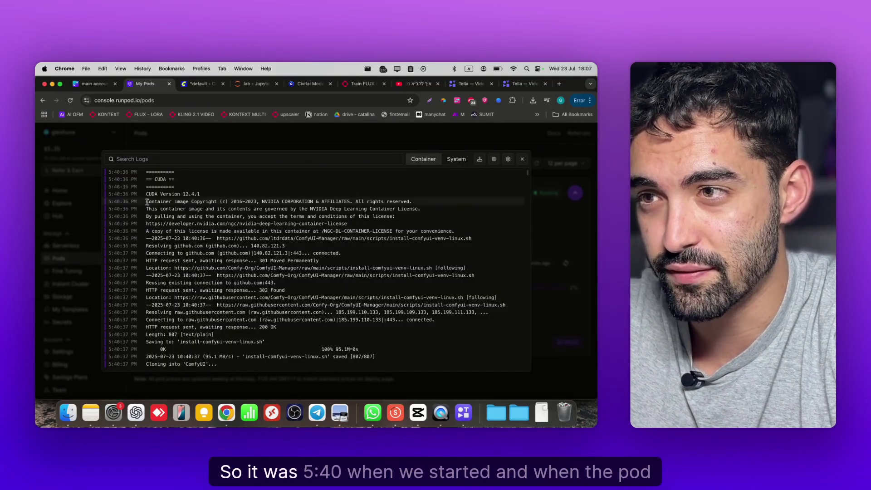
scroll(129, 236, down, 10)
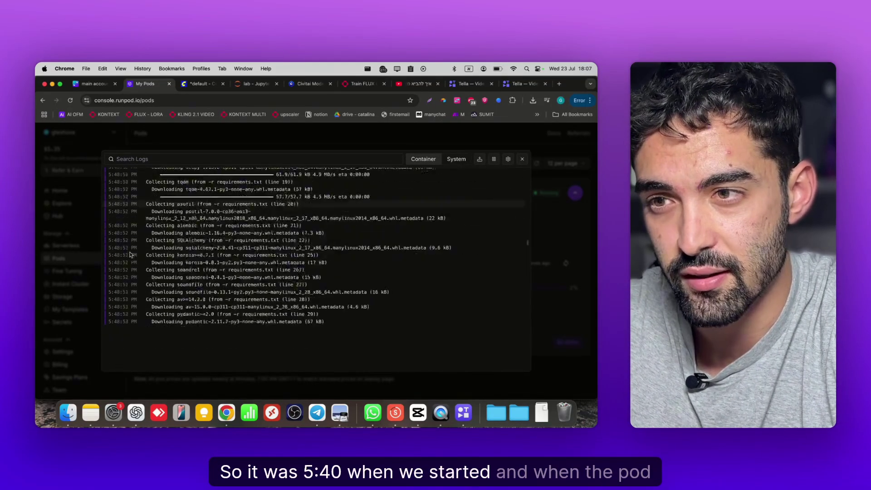
scroll(131, 255, down, 20)
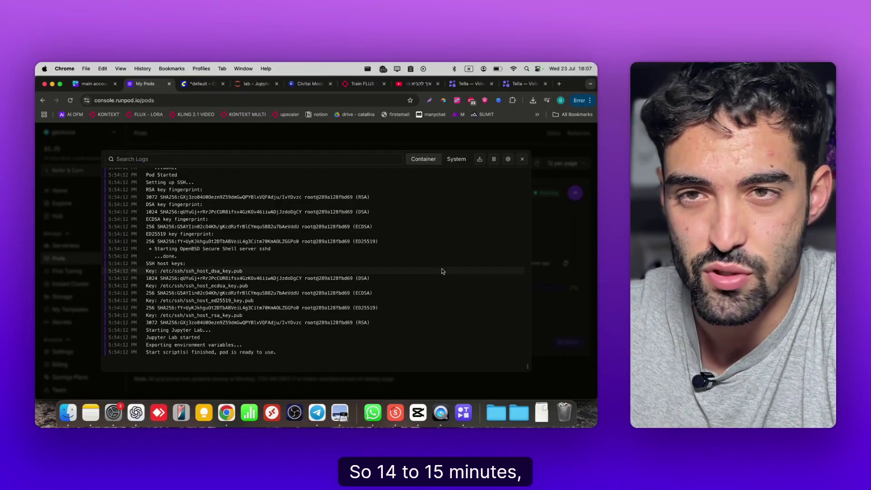
Refresh ComfyUI to apply the v0.3.45 update, check the Jupyter logs, and return to My Pods
click(523, 160)
click(199, 83)
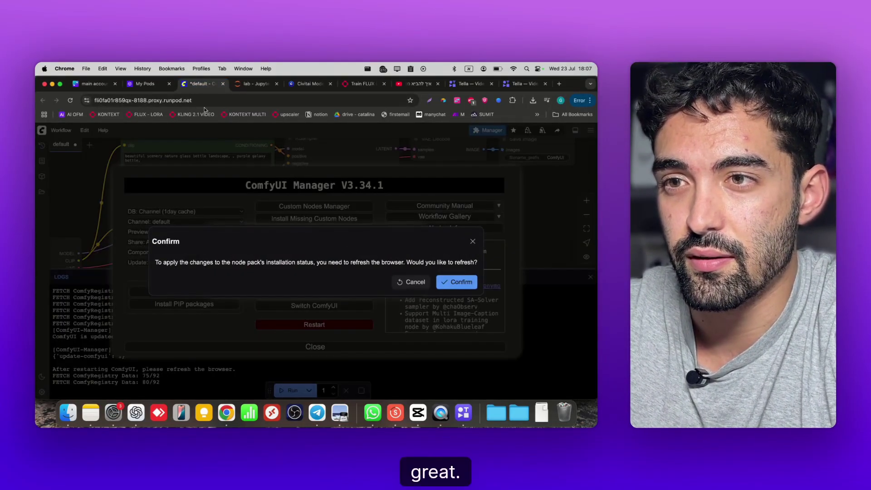
key(Return)
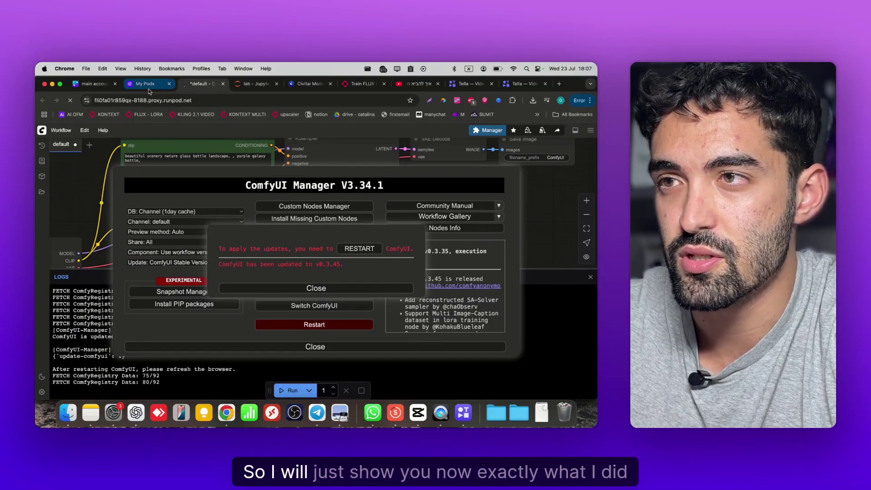
click(236, 86)
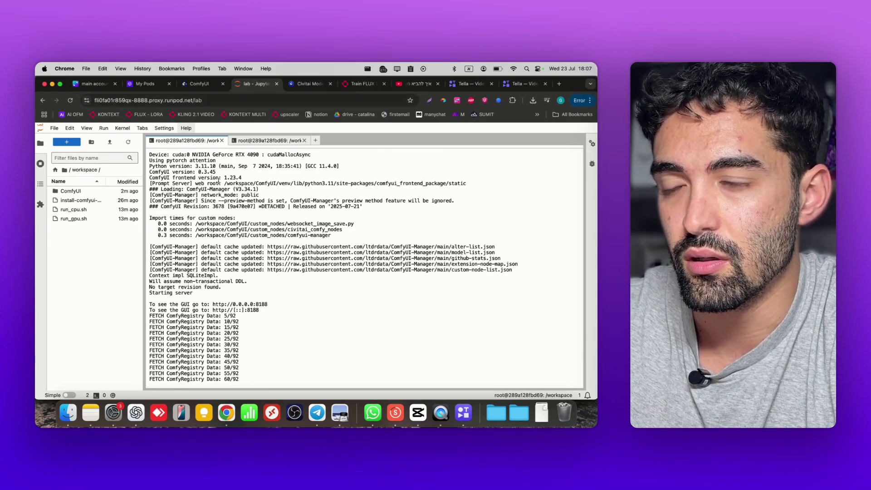
scroll(218, 182, up, 3)
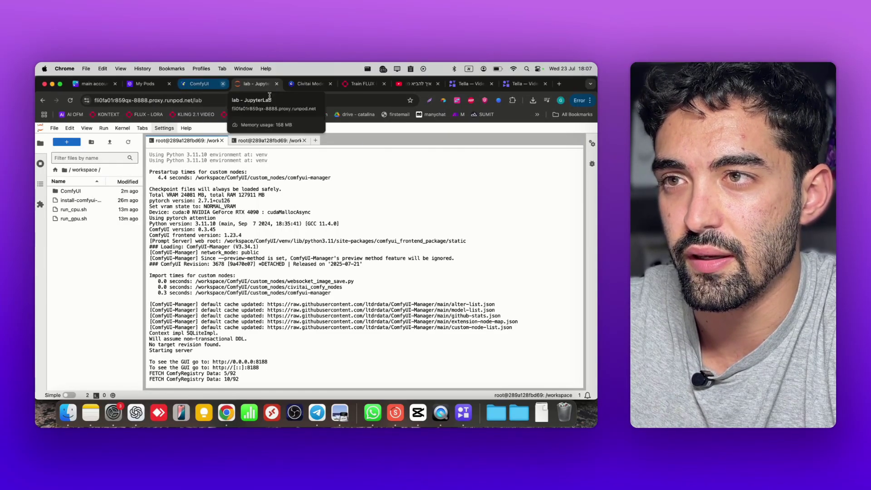
key(super+2)
Open JupyterLab from the pod's port 8888 HTTP service
click(258, 343)
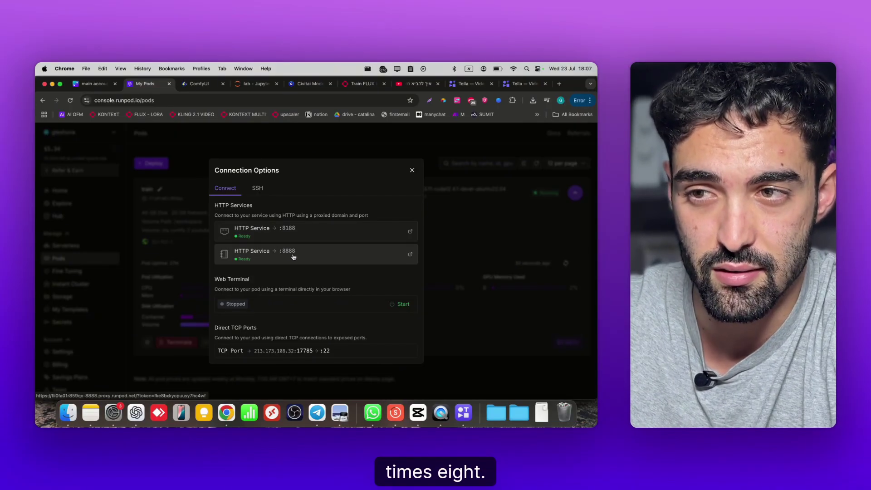
click(292, 257)
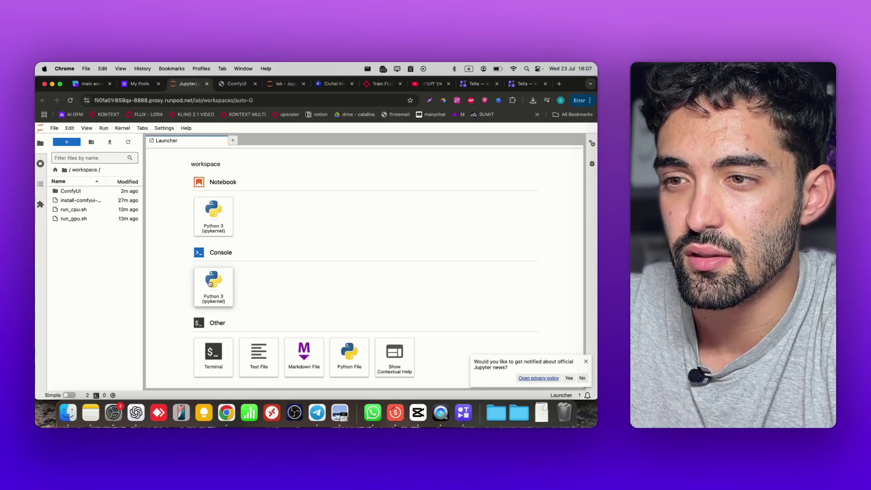
Run ./run_gpu.sh in a new JupyterLab terminal to start the ComfyUI server on port 8188
click(214, 358)
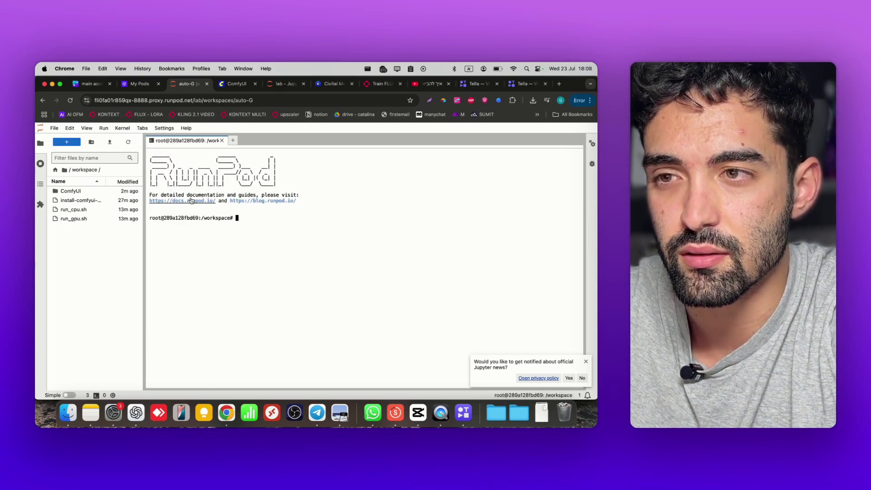
text(./)
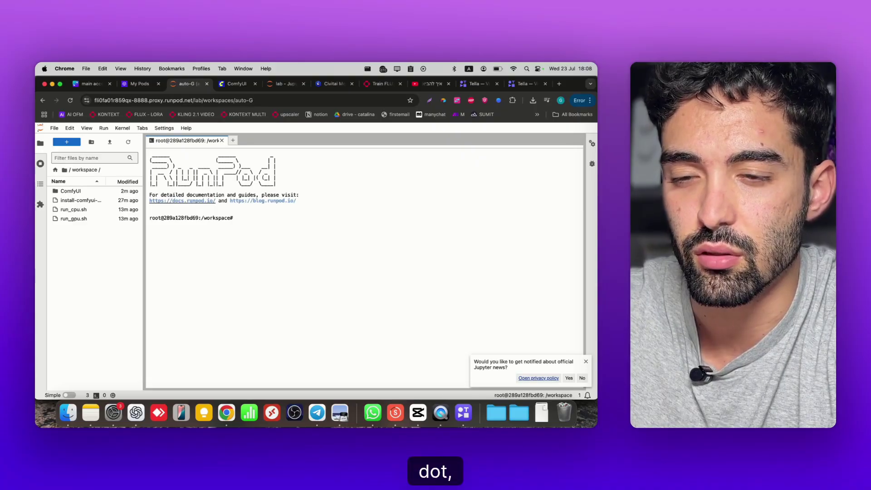
text(./run_gpu)
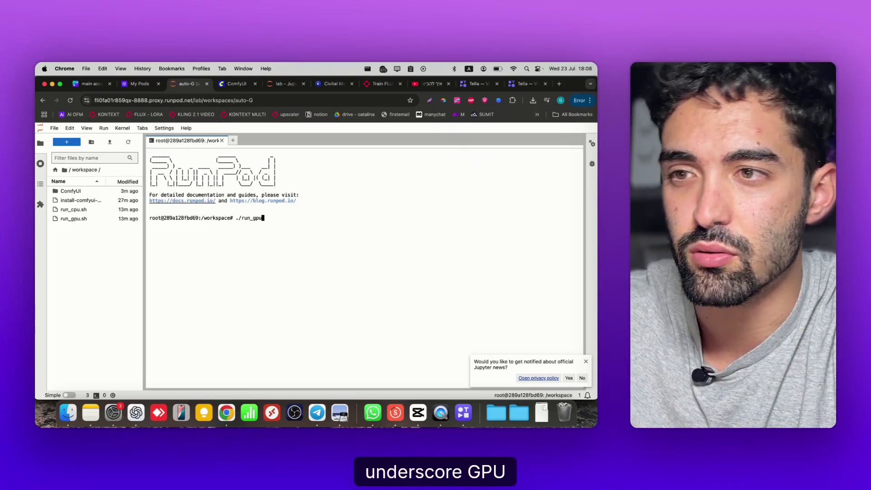
text(.sh)
drag(283, 83, 227, 85)
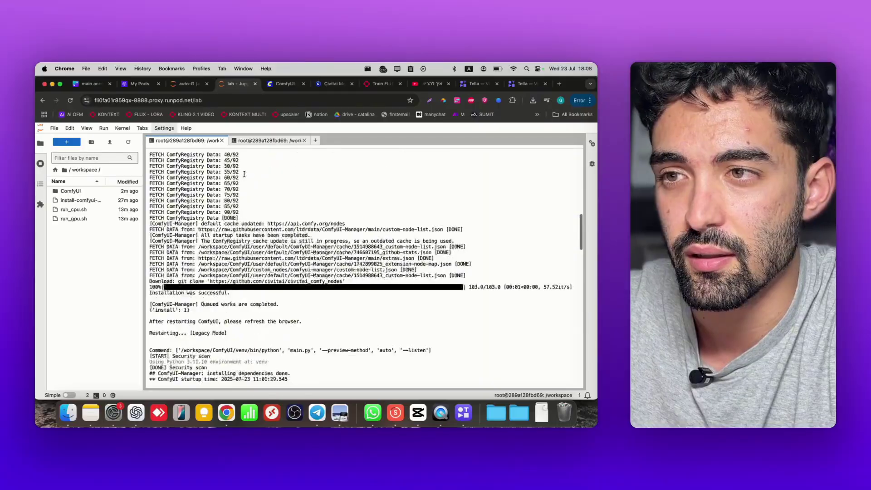
scroll(245, 175, up, 15)
scroll(254, 219, up, 5)
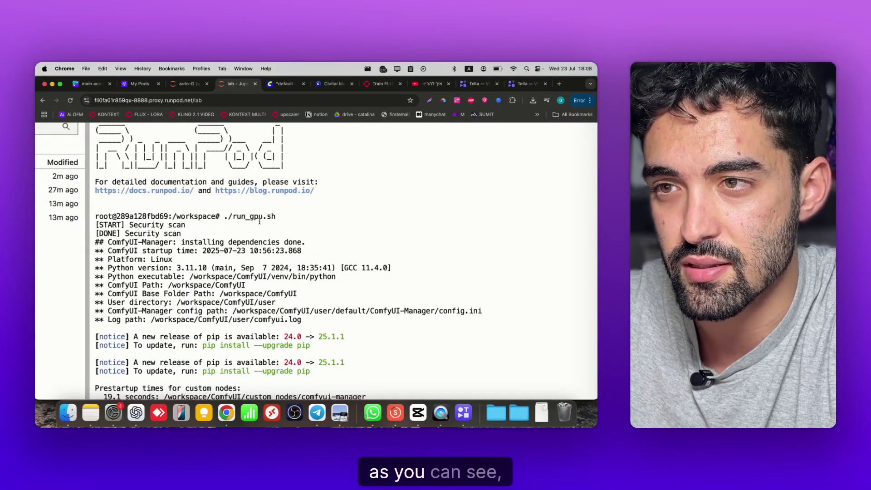
scroll(232, 267, down, 20)
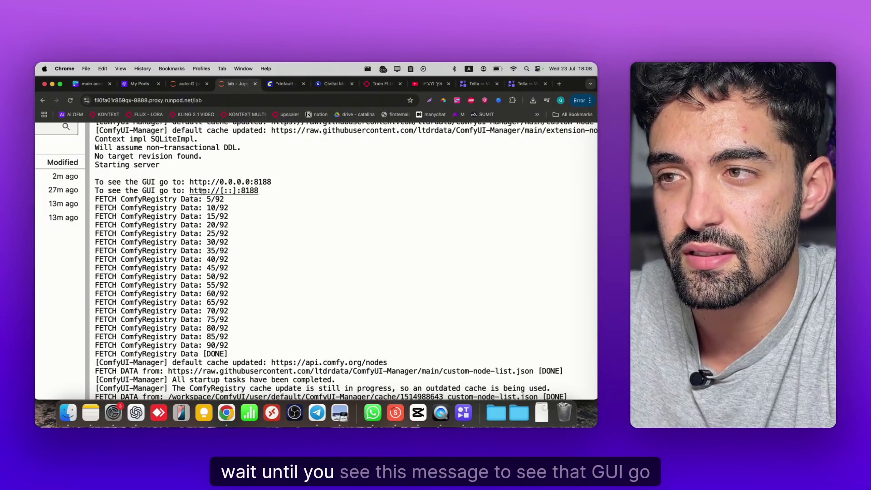
drag(94, 180, 287, 181)
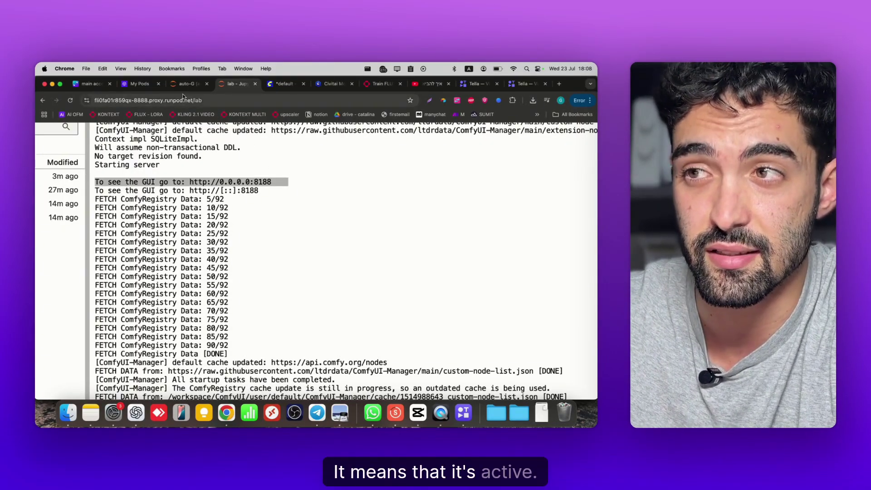
click(140, 83)
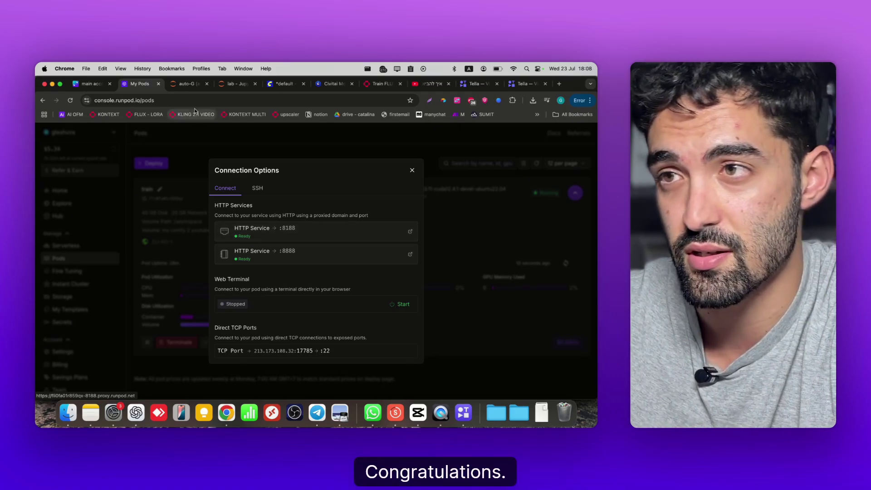
Open ComfyUI from port 8188, close the old ComfyUI tab, and dismiss the missing-models warning
click(251, 230)
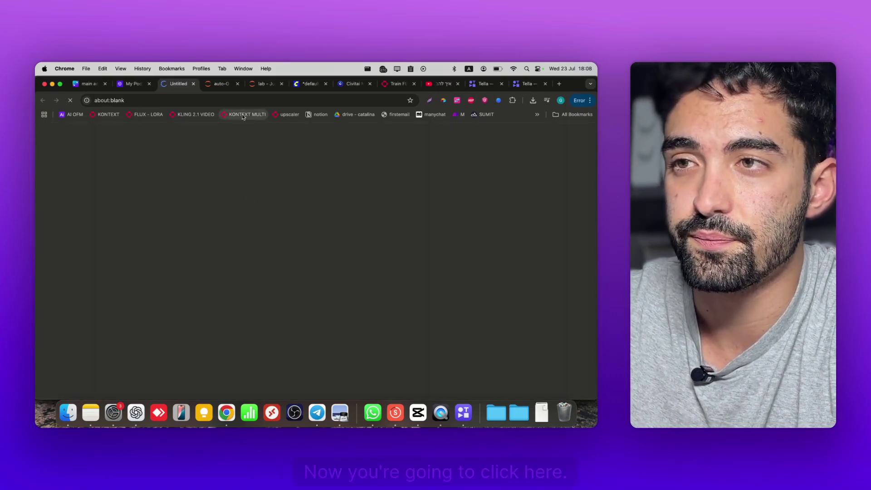
click(325, 83)
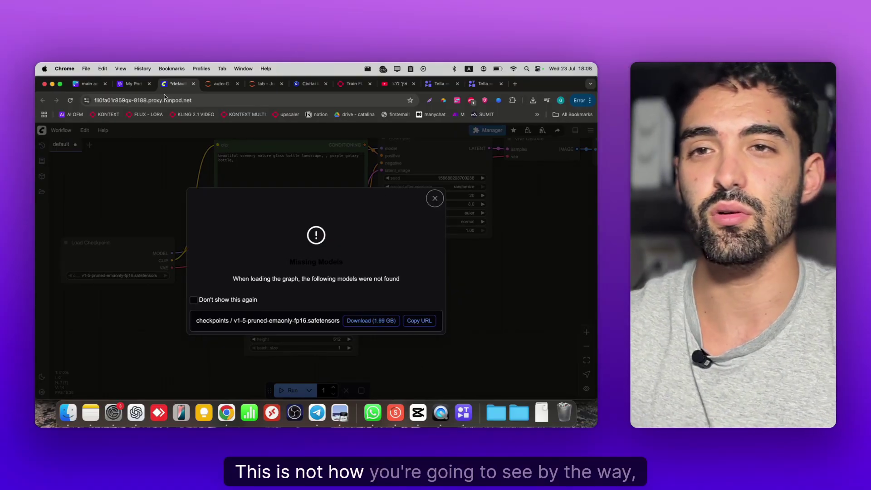
click(433, 198)
Load the Image Generation template as a new workflow and dismiss its missing-checkpoint notice
drag(440, 275, 465, 280)
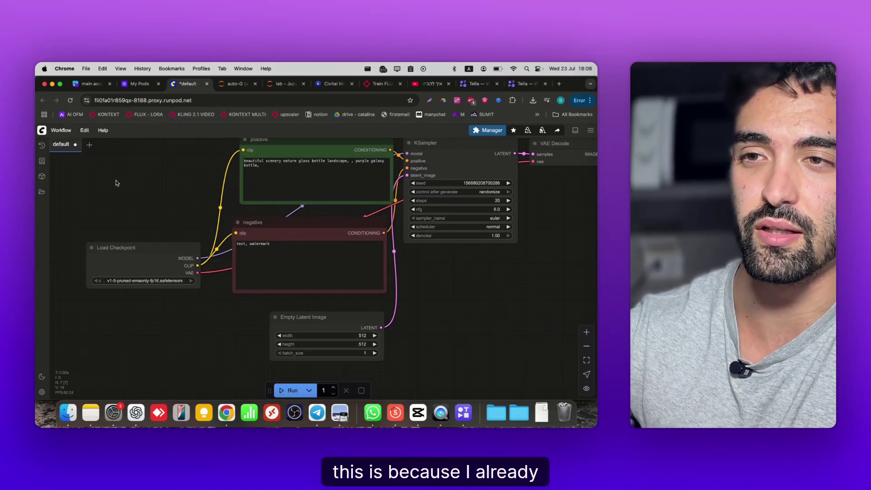
scroll(472, 313, up, 2)
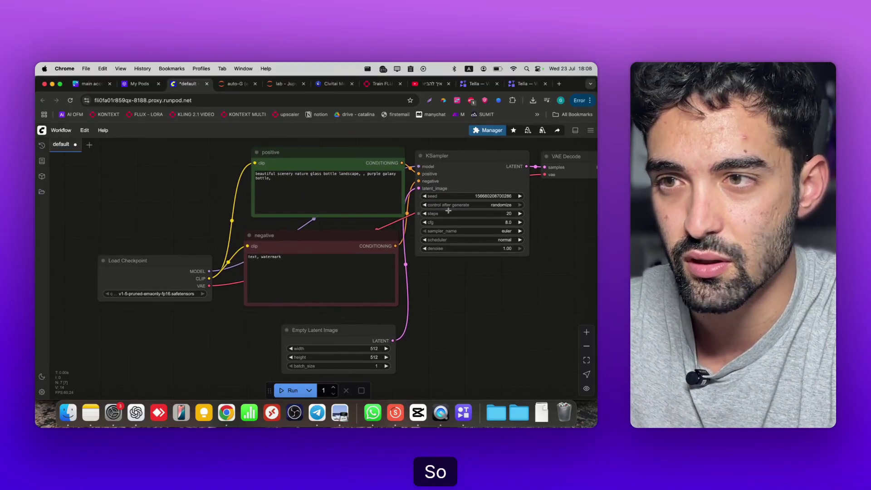
drag(161, 222, 148, 223)
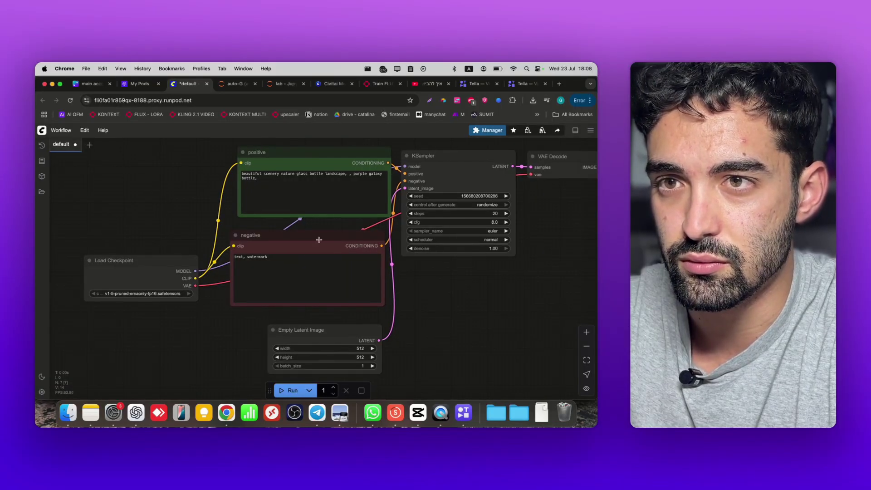
click(59, 131)
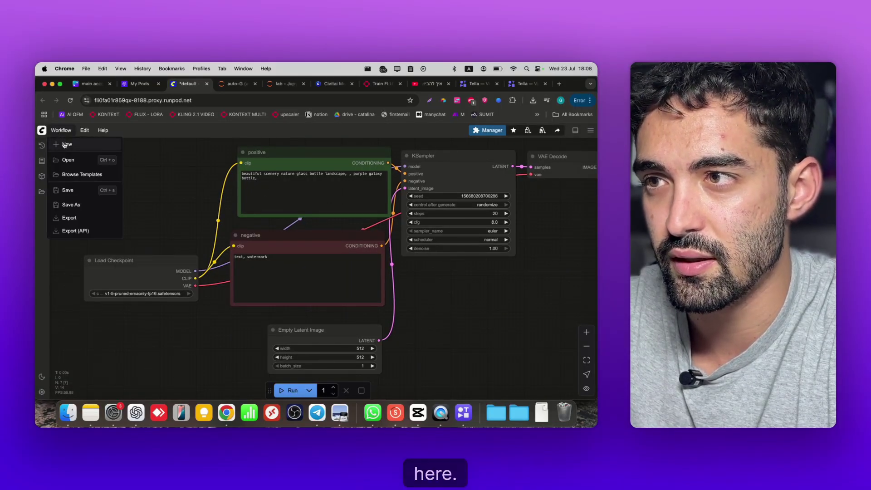
click(64, 142)
click(61, 130)
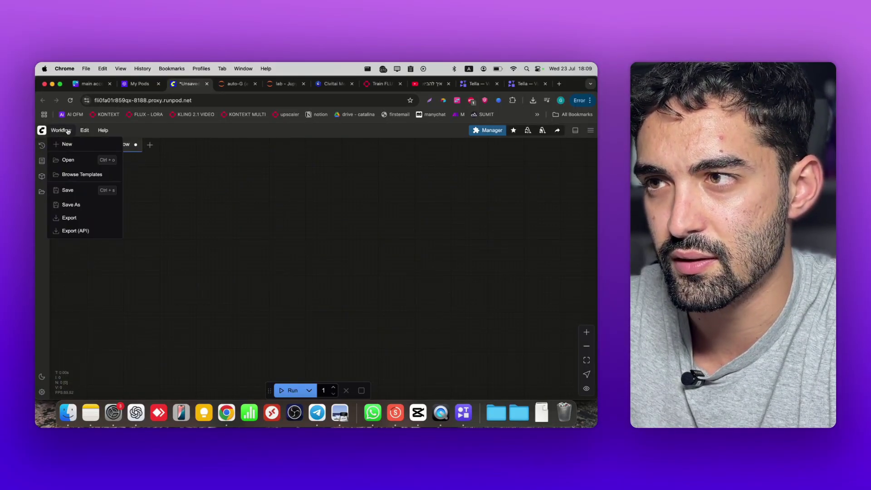
click(71, 177)
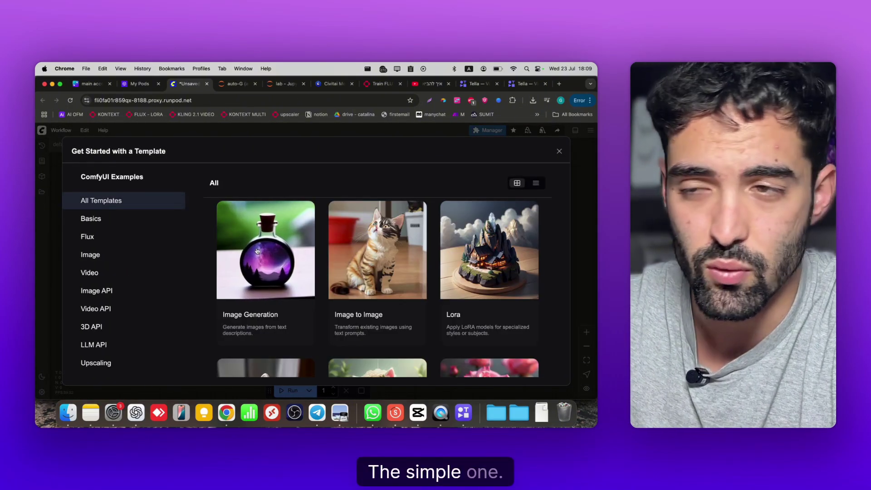
click(256, 250)
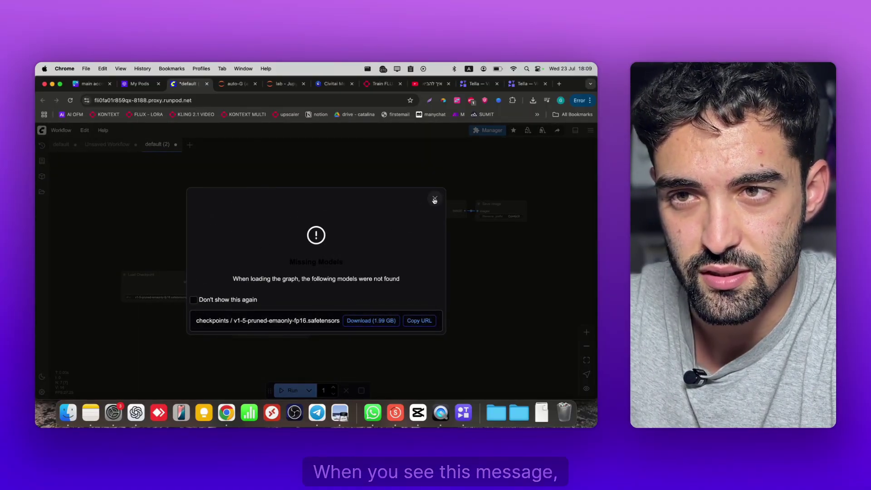
click(435, 199)
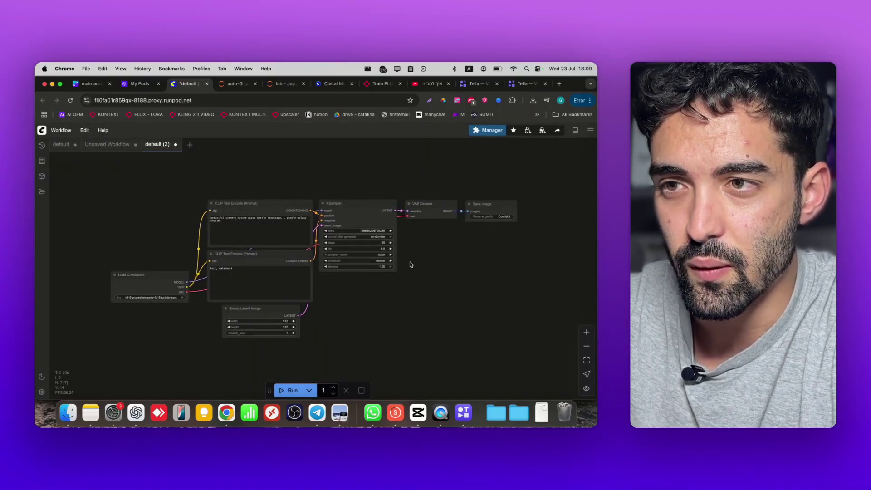
scroll(434, 261, up, 6)
scroll(408, 262, down, 3)
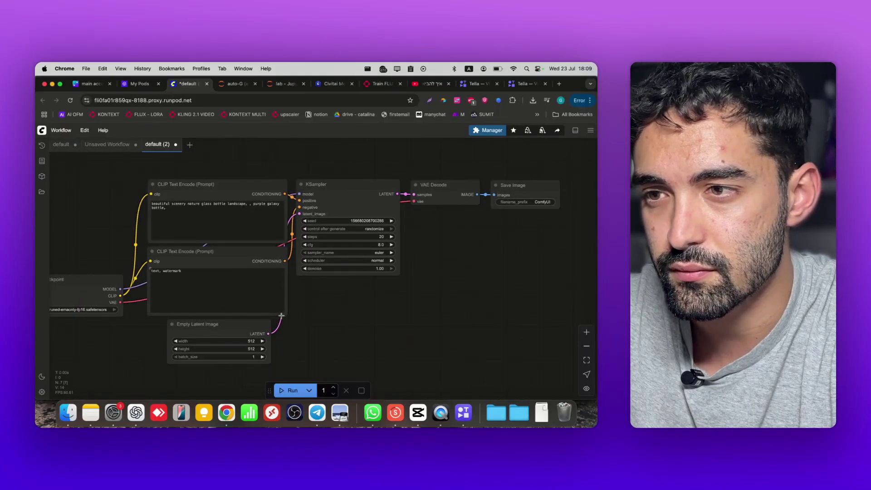
drag(302, 316, 359, 312)
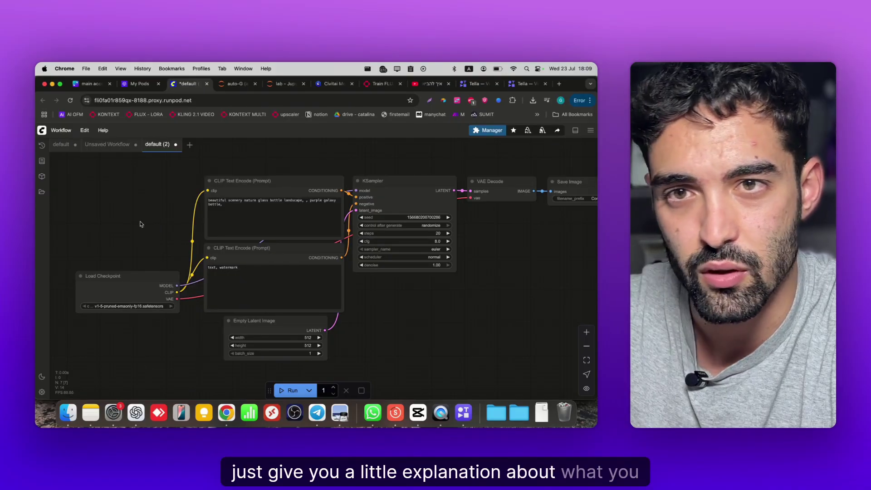
scroll(119, 294, up, 5)
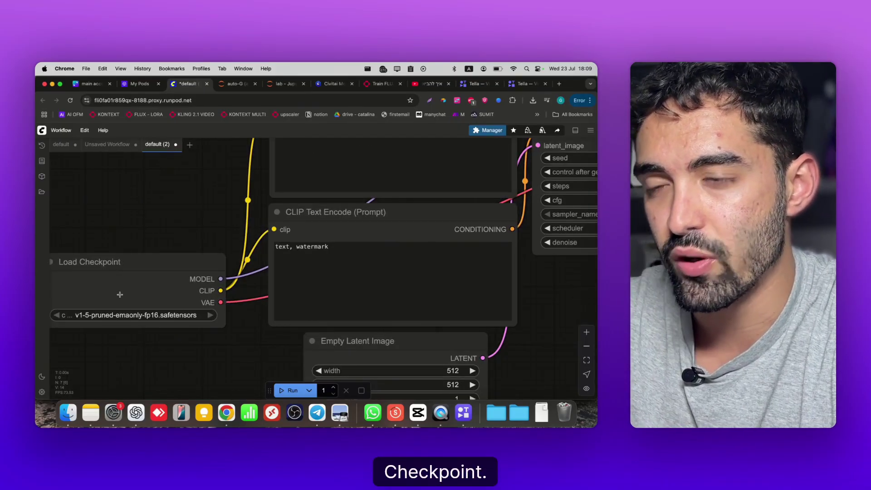
scroll(119, 232, down, 5)
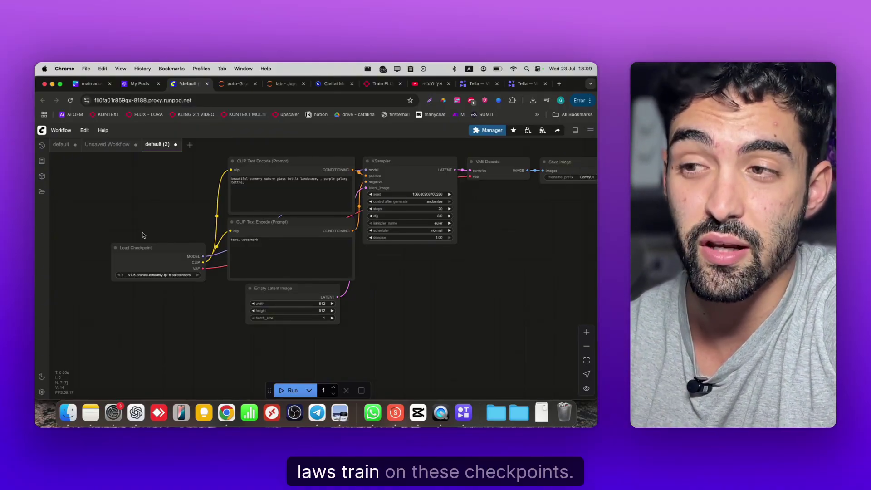
click(146, 258)
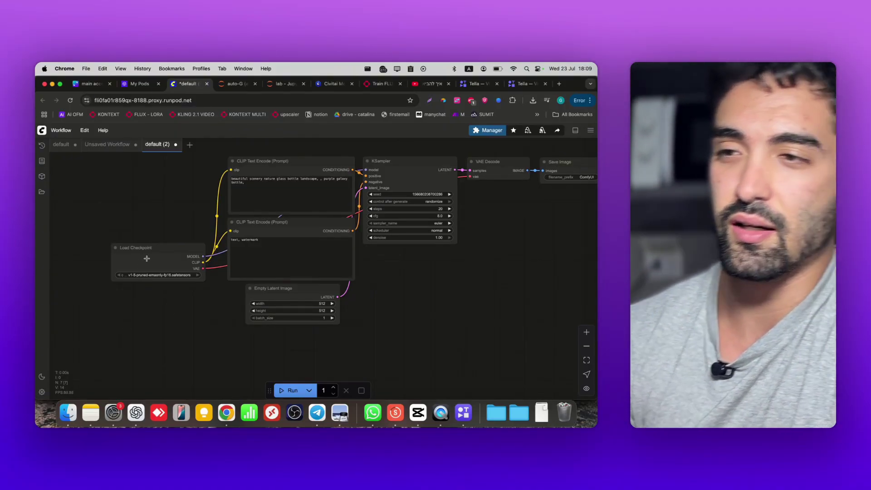
scroll(195, 186, up, 2)
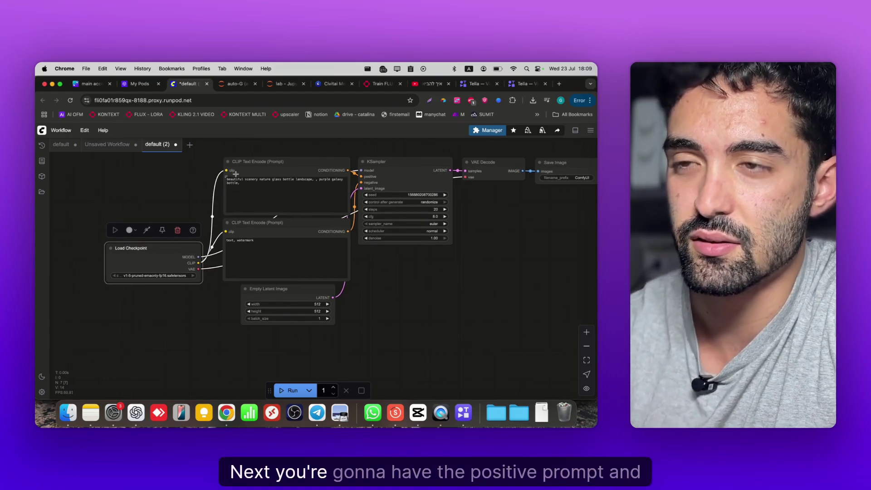
click(269, 204)
scroll(390, 302, up, 1)
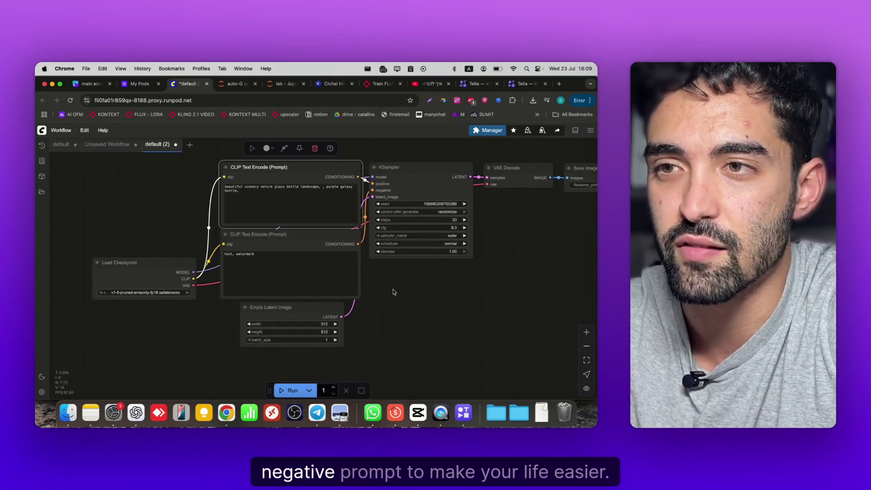
Colour the positive prompt CLIP Text Encode node green
right_click(295, 167)
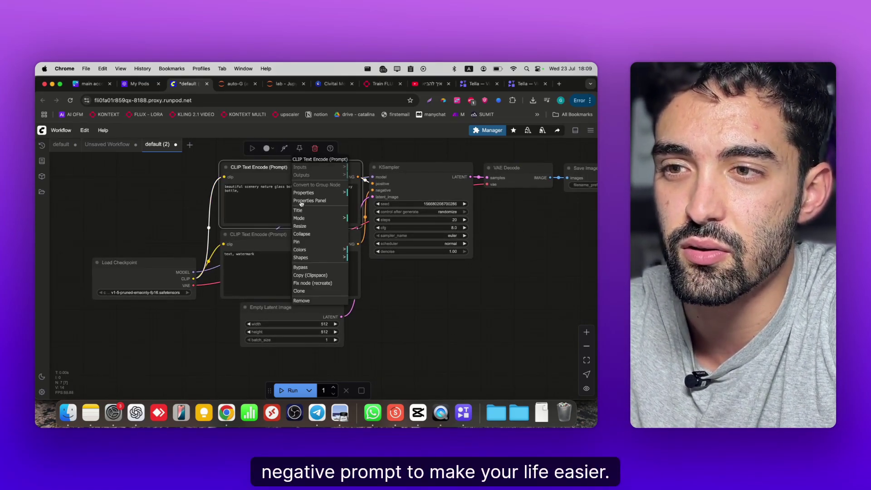
click(313, 250)
click(359, 275)
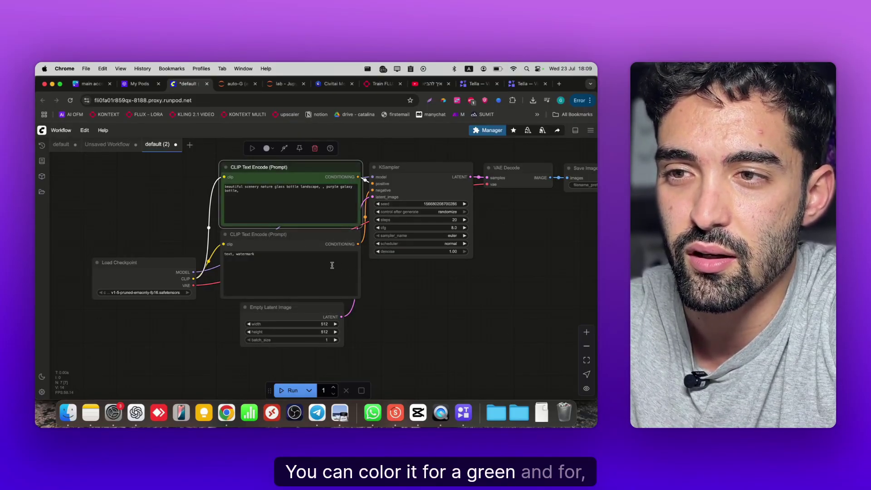
right_click(300, 254)
click(281, 248)
Colour the negative prompt node red, nudge Empty Latent Image lower, and collapse the negative node
right_click(272, 234)
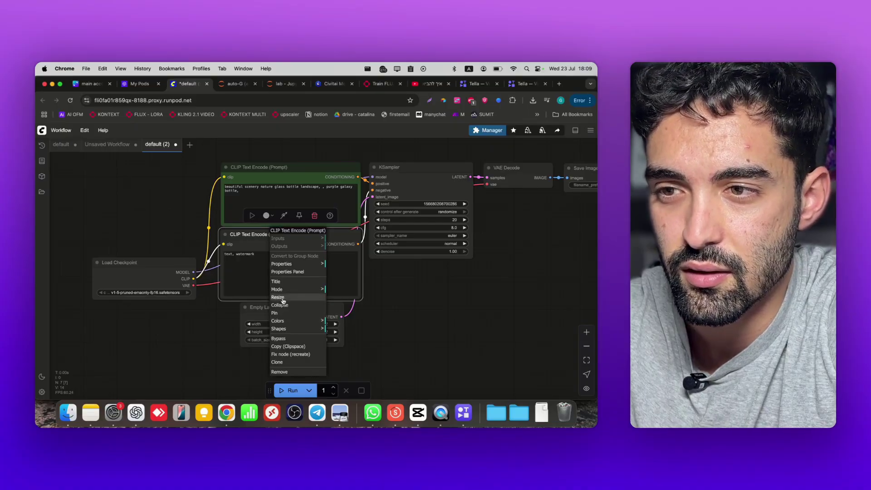
click(281, 321)
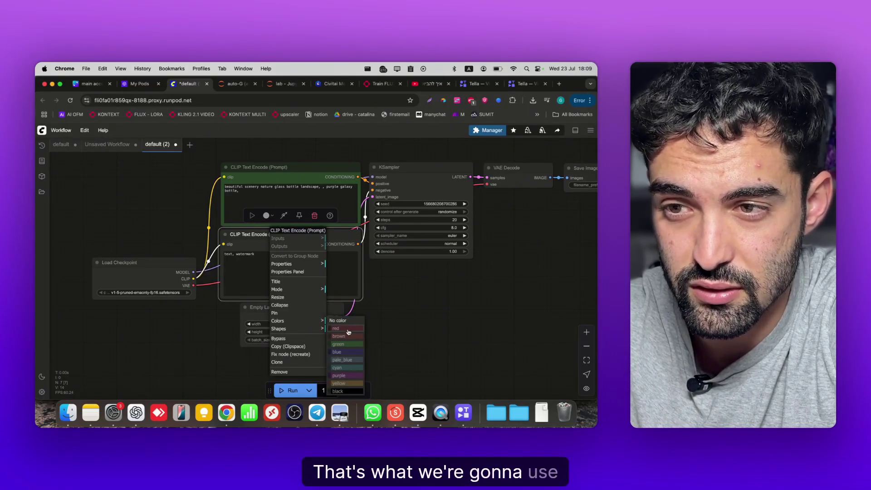
click(347, 328)
drag(295, 307, 295, 324)
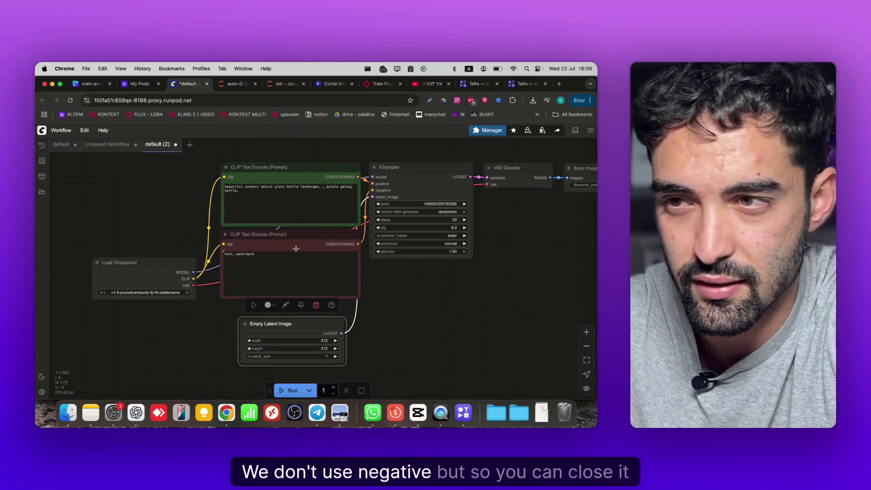
click(225, 233)
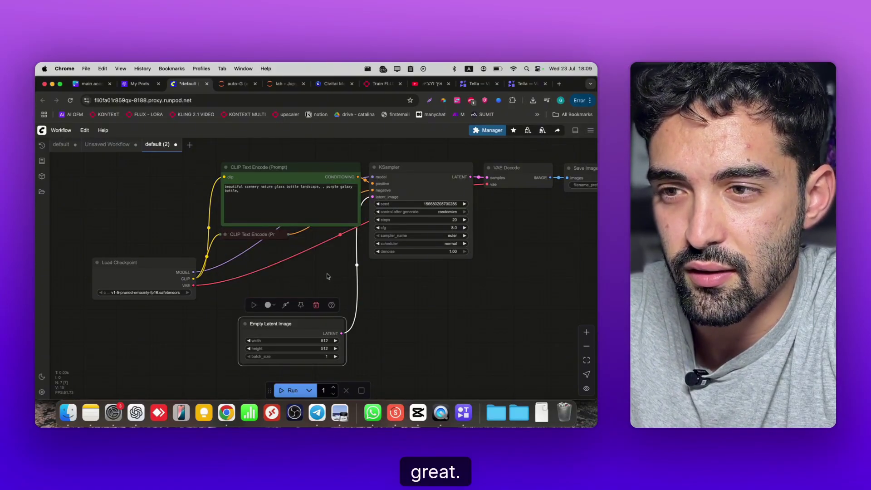
drag(273, 330, 274, 319)
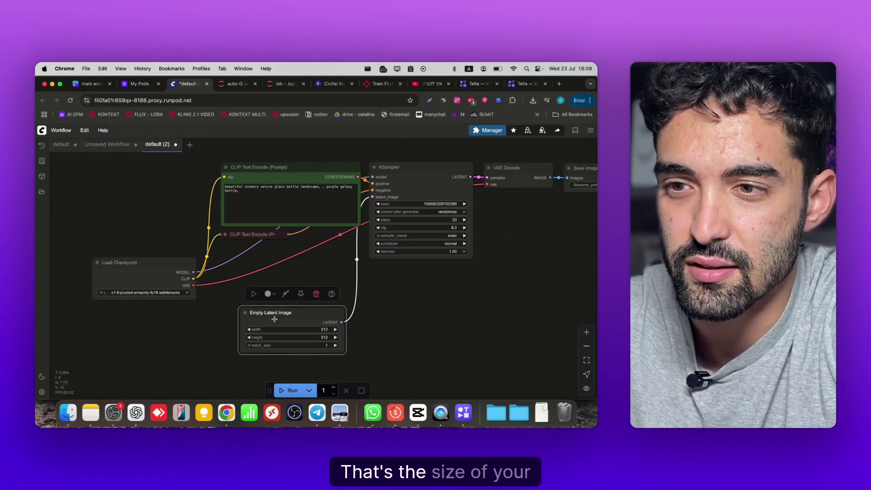
scroll(370, 336, up, 2)
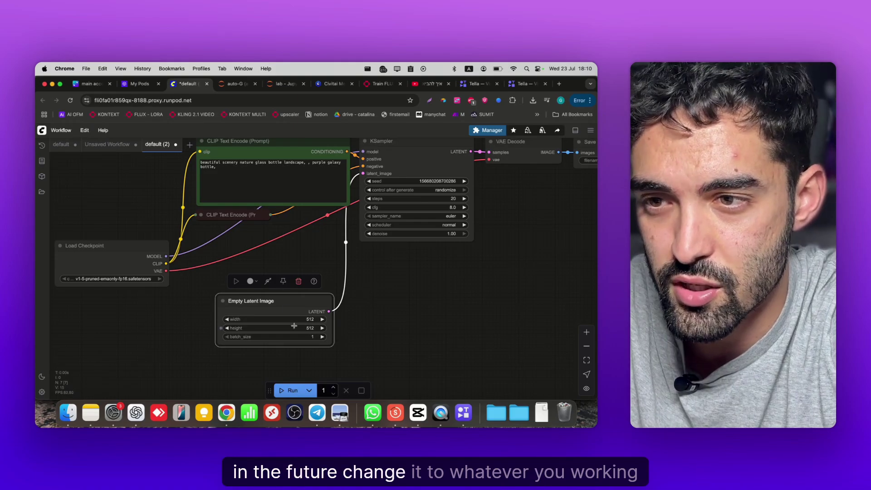
scroll(399, 288, up, 2)
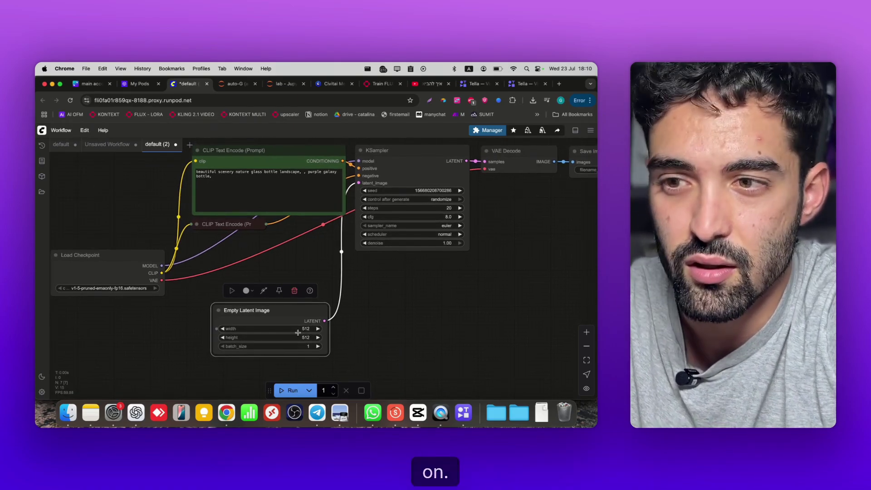
scroll(444, 326, up, 3)
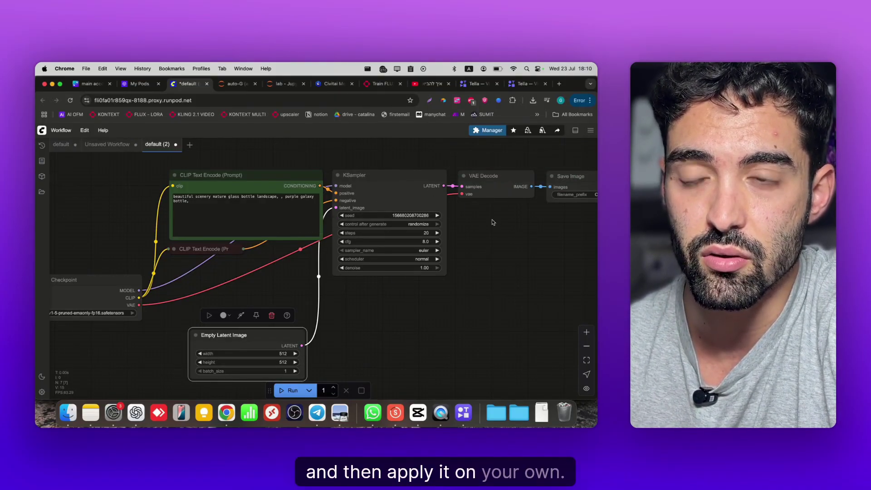
scroll(453, 213, right, 2)
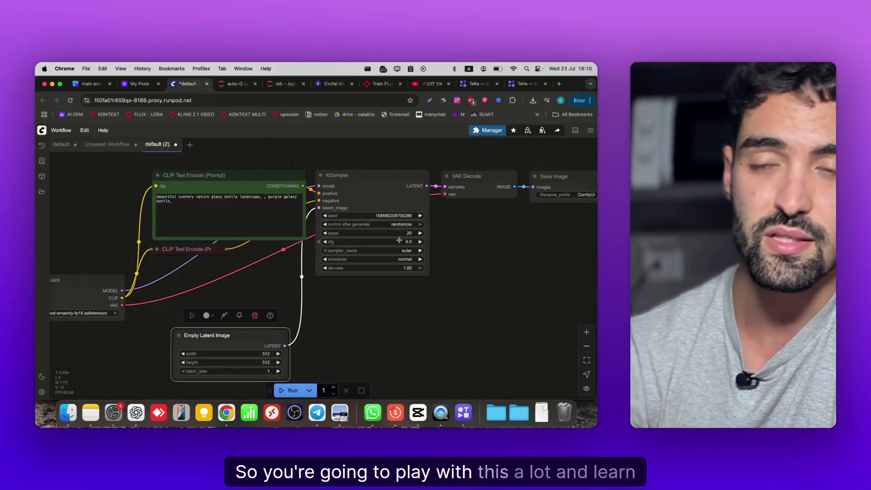
scroll(447, 221, right, 4)
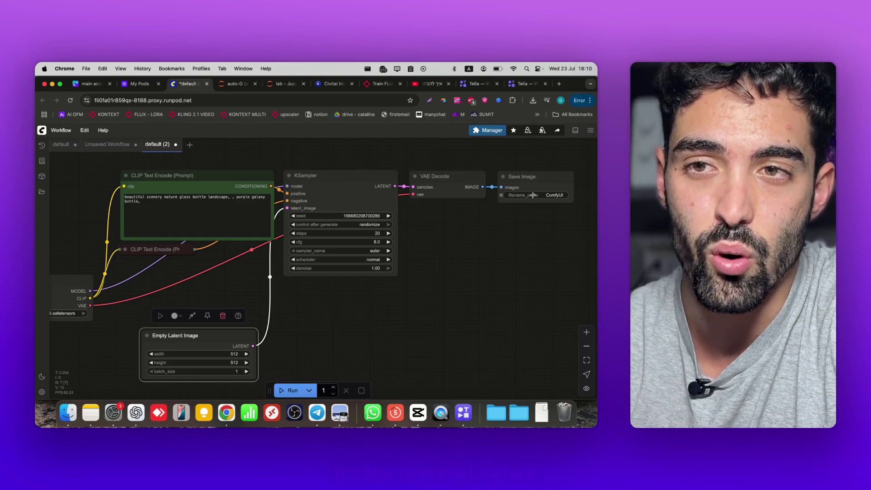
drag(537, 193, 545, 194)
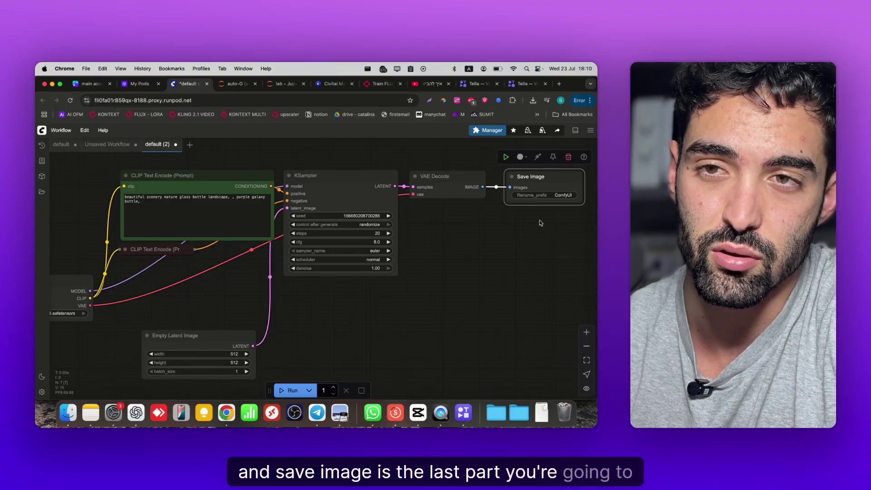
click(42, 145)
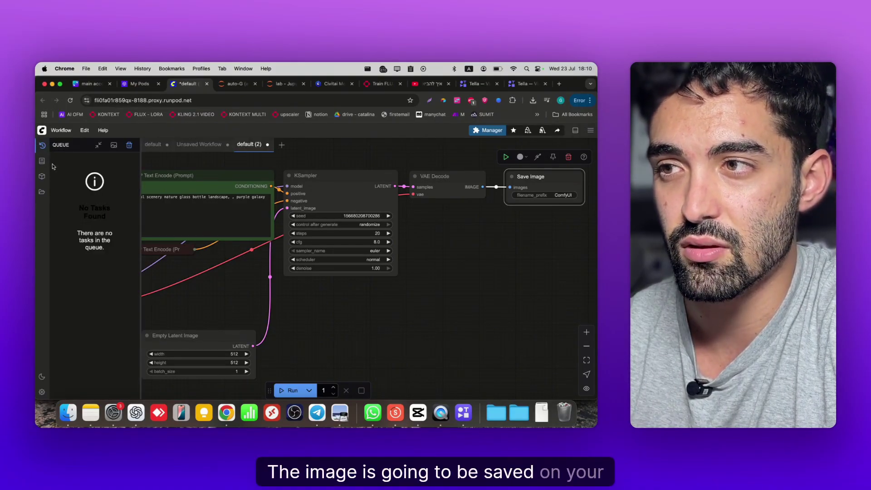
click(42, 145)
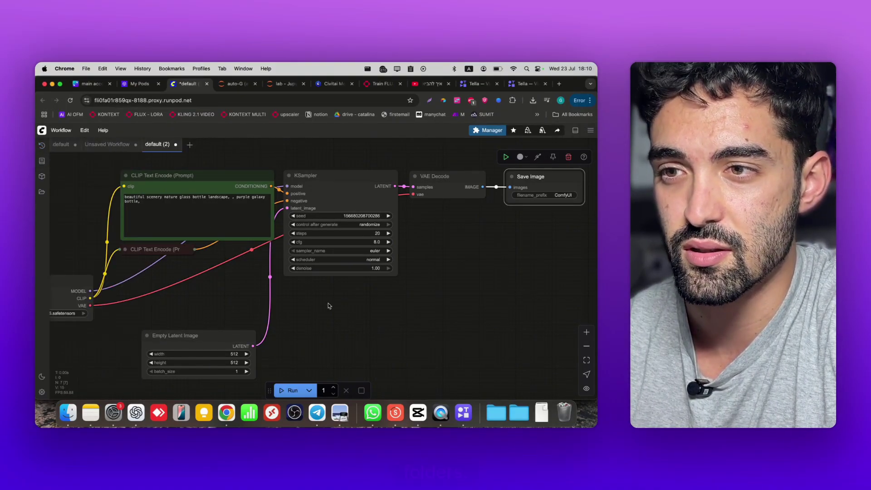
drag(350, 310, 450, 308)
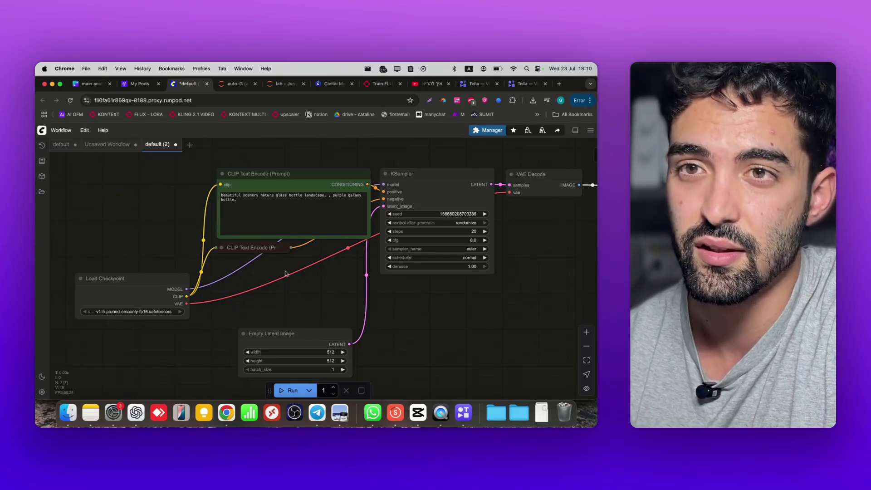
Open ComfyUI Manager's Custom Nodes Manager to load the custom node list
click(479, 130)
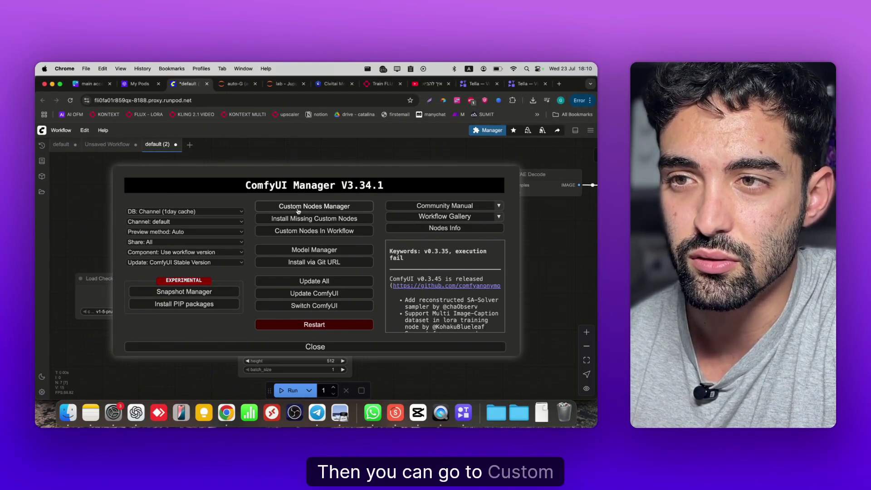
click(303, 211)
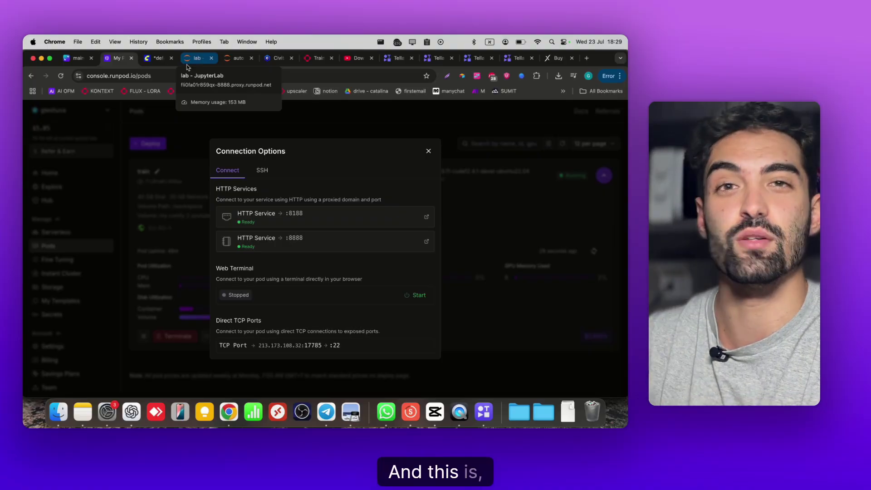
Check the JupyterLab server logs and RunPod connection tab, then return to ComfyUI
click(156, 61)
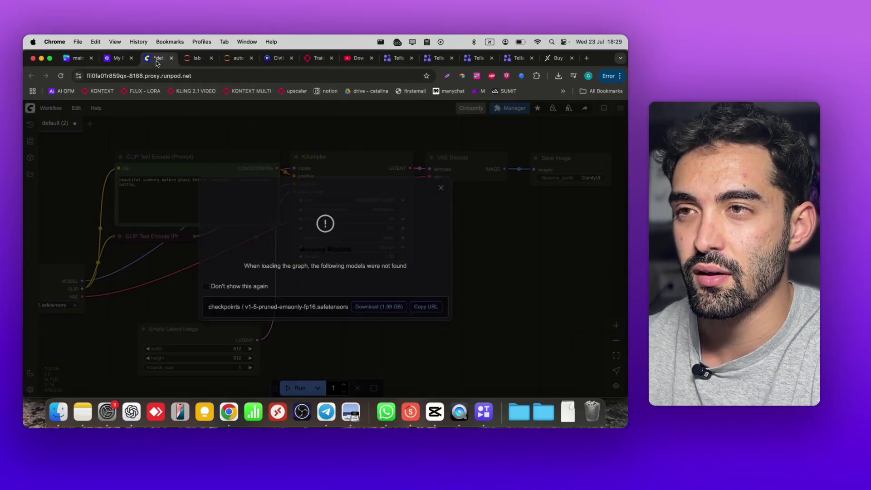
click(196, 58)
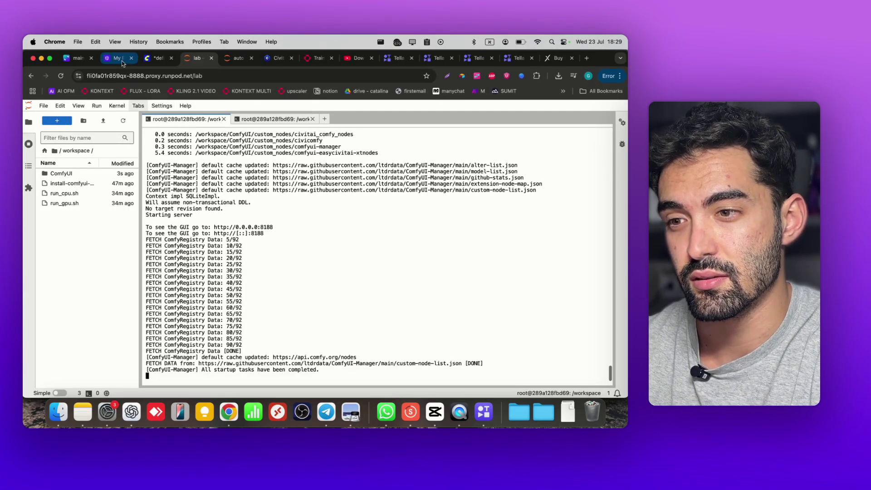
click(115, 58)
click(159, 59)
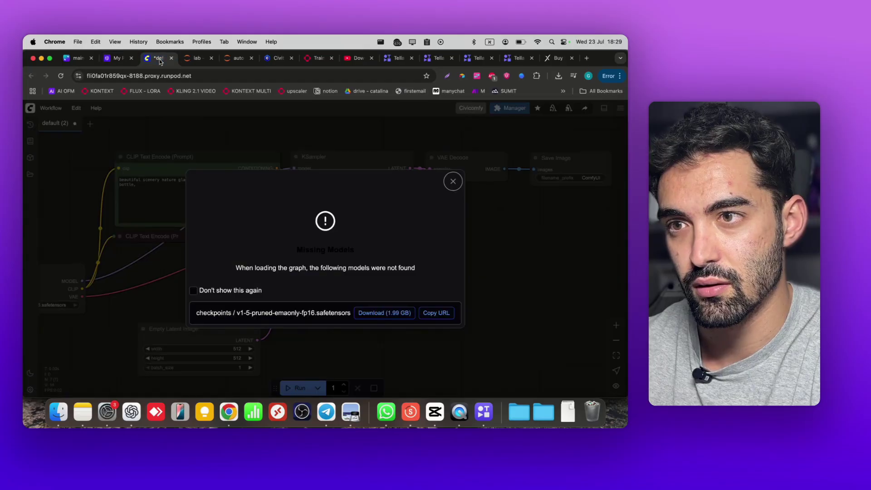
Reload ComfyUI, dismiss the Missing Models warning, and open Civicomfy's Settings tab
key(super+r)
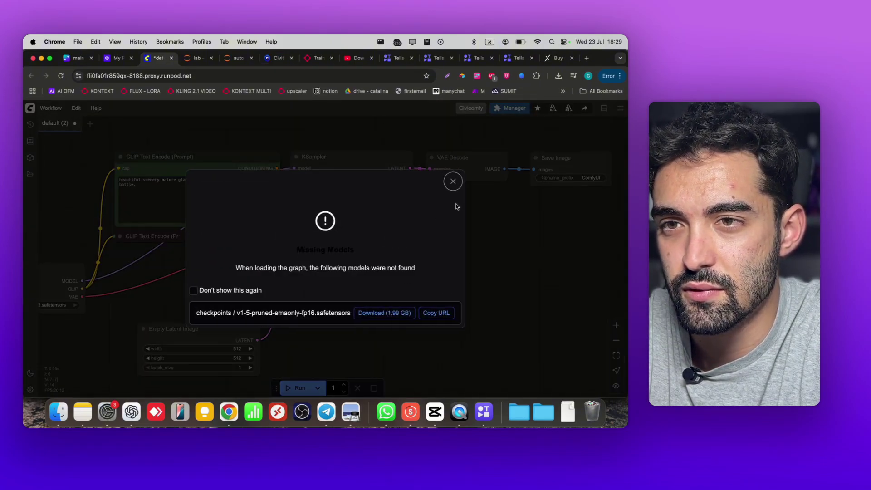
click(451, 180)
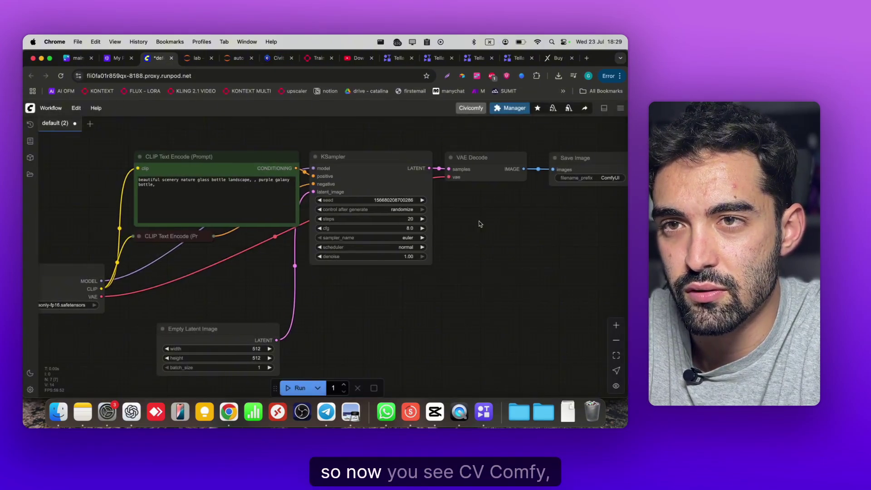
click(465, 109)
click(265, 147)
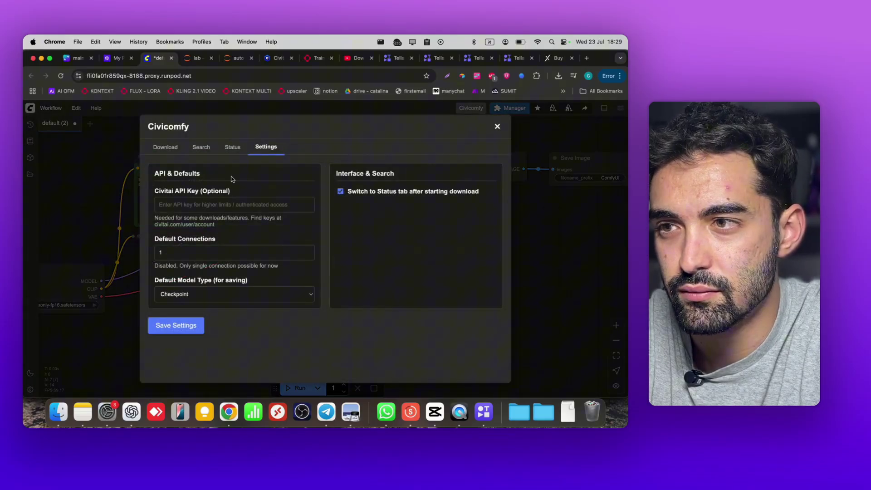
click(272, 62)
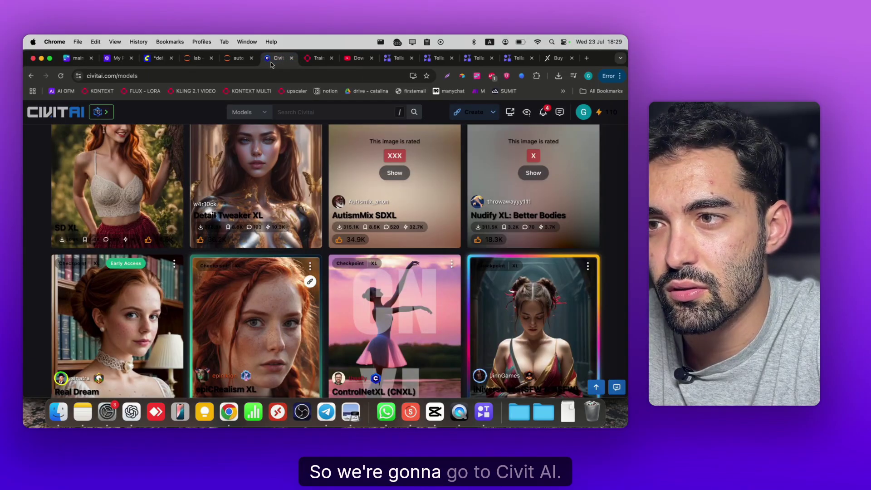
click(586, 113)
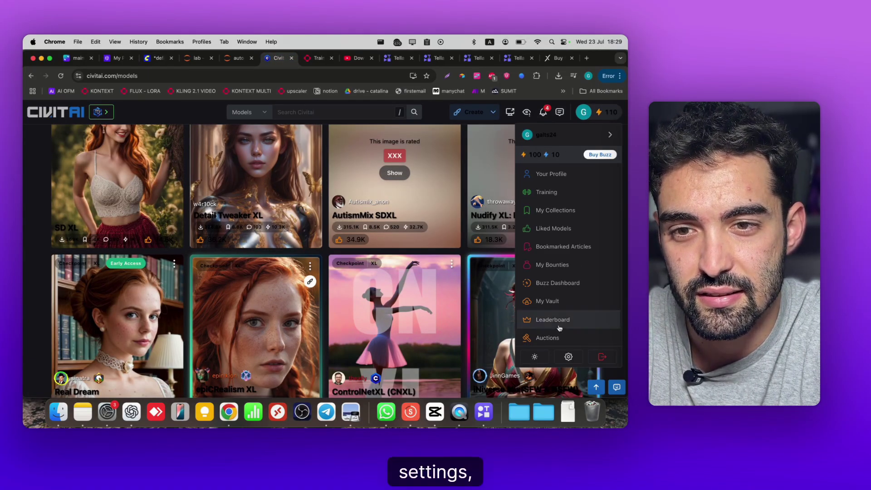
click(567, 356)
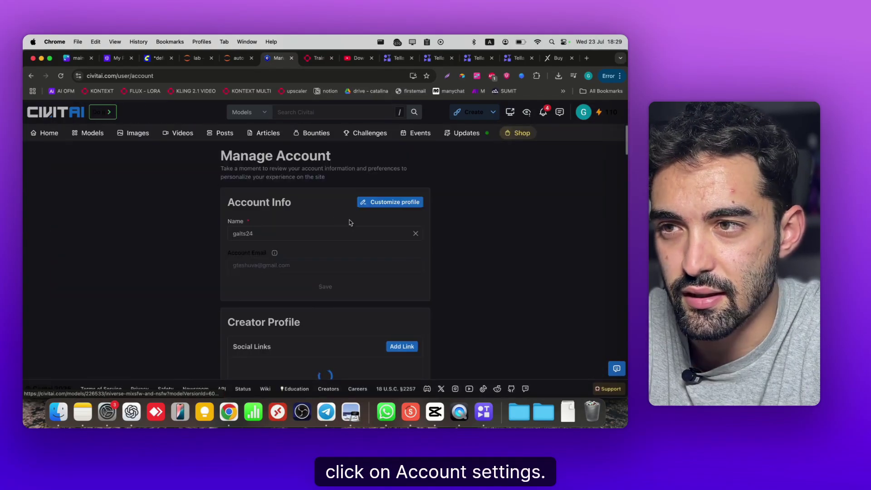
scroll(286, 272, down, 5)
scroll(286, 272, down, 10)
scroll(285, 270, down, 10)
key(super+f)
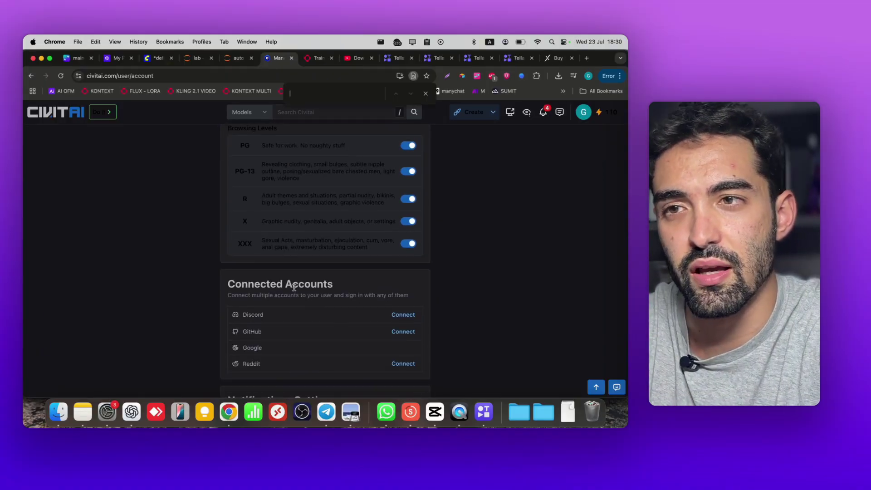
text(api)
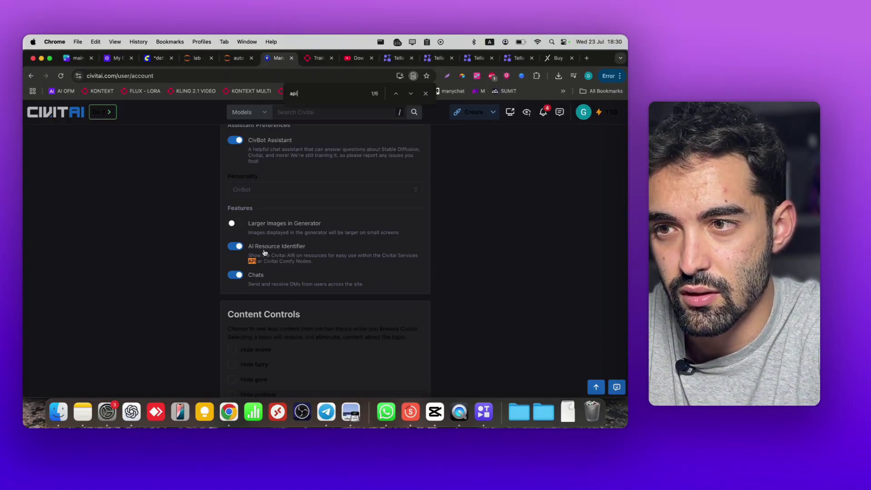
key(Return)
scroll(317, 249, down, 1)
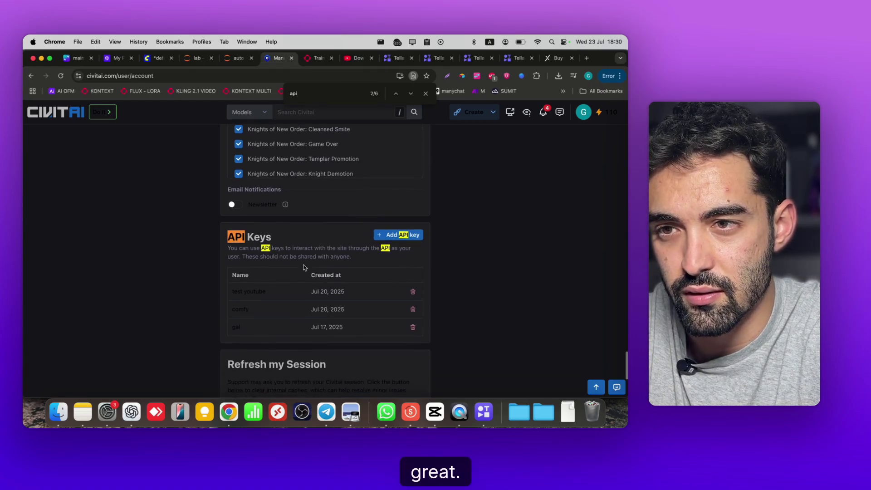
Create a new API key named 'youtuhe' and copy it
click(384, 237)
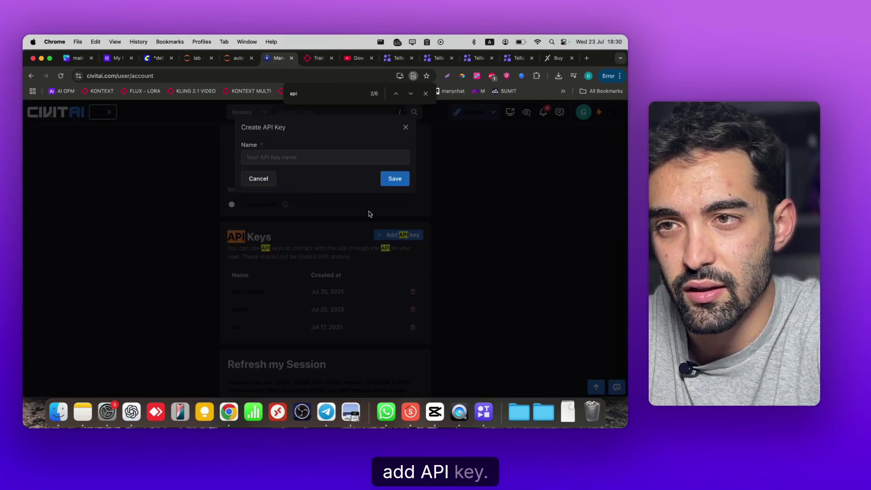
click(327, 156)
text(youtu be)
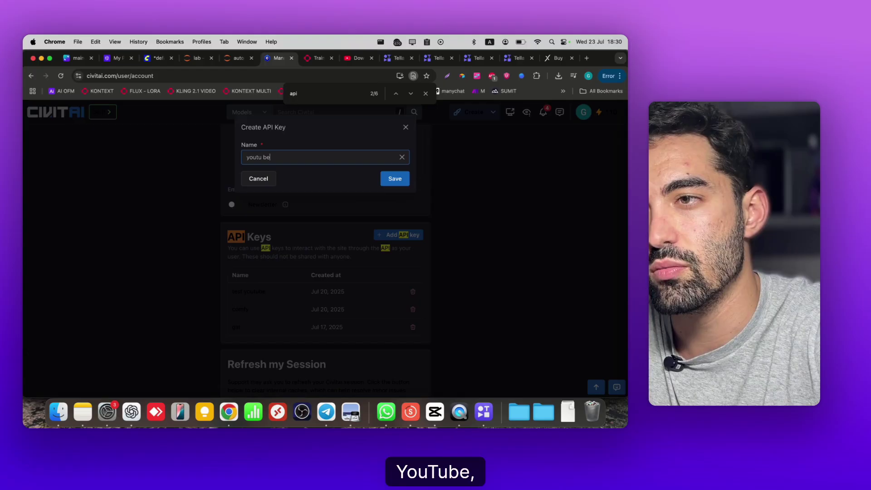
text(he)
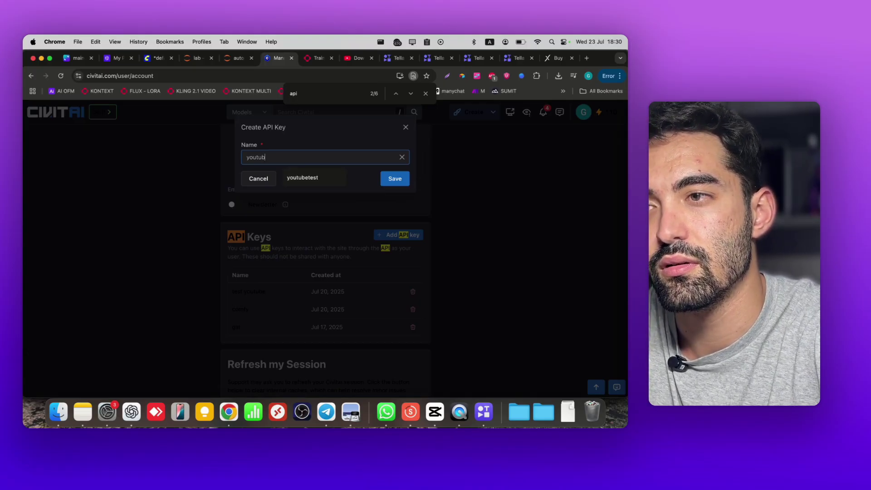
click(395, 178)
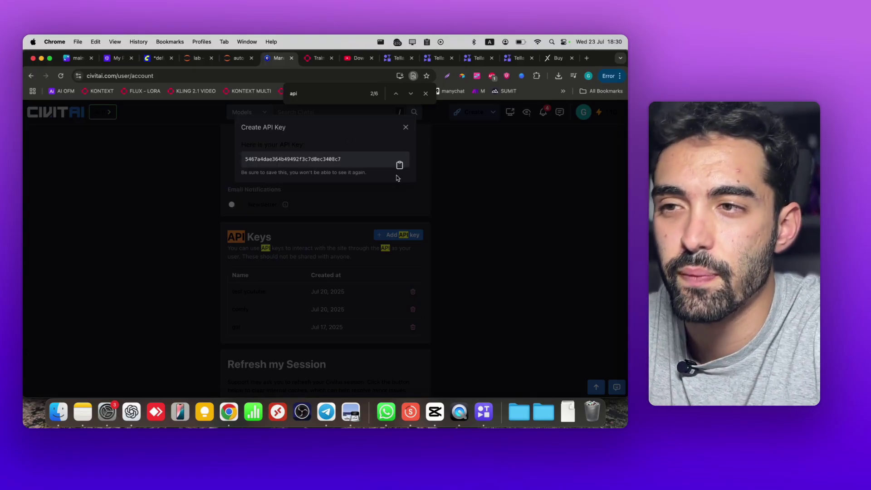
click(399, 165)
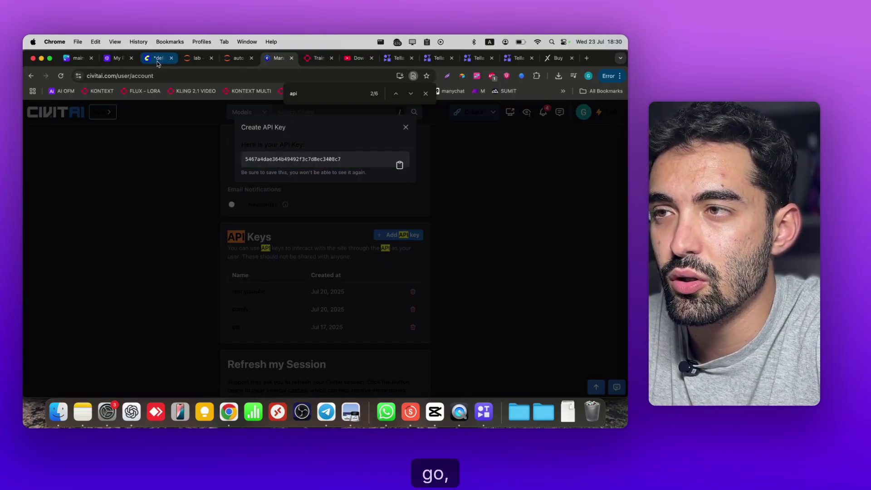
Save the Civitai API key in Civicomfy settings, dismiss the password prompt, and close the dialog
click(114, 61)
click(150, 62)
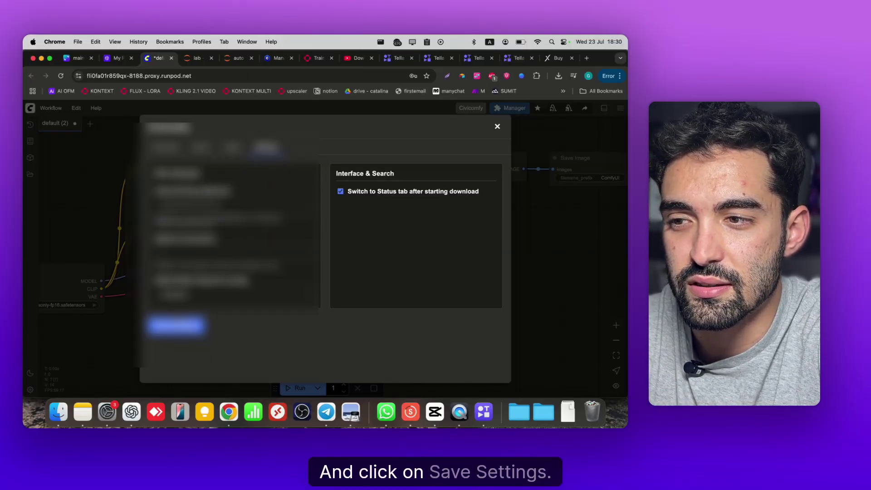
click(176, 325)
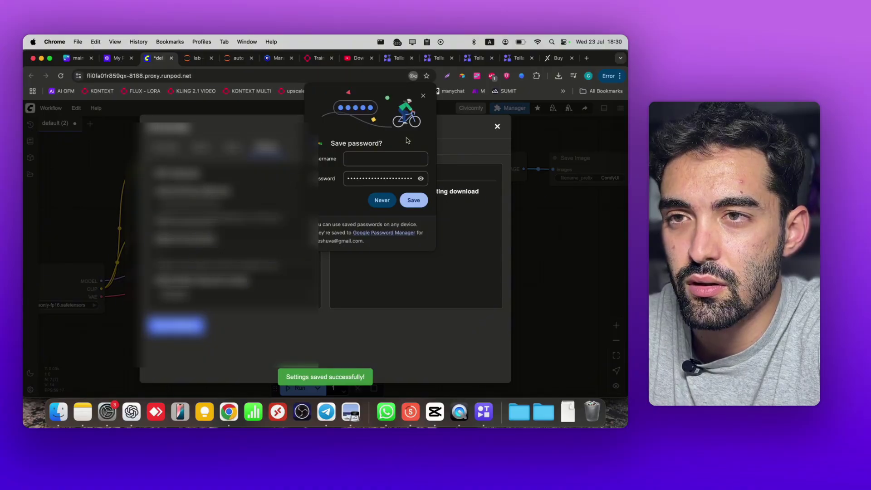
click(421, 95)
click(497, 126)
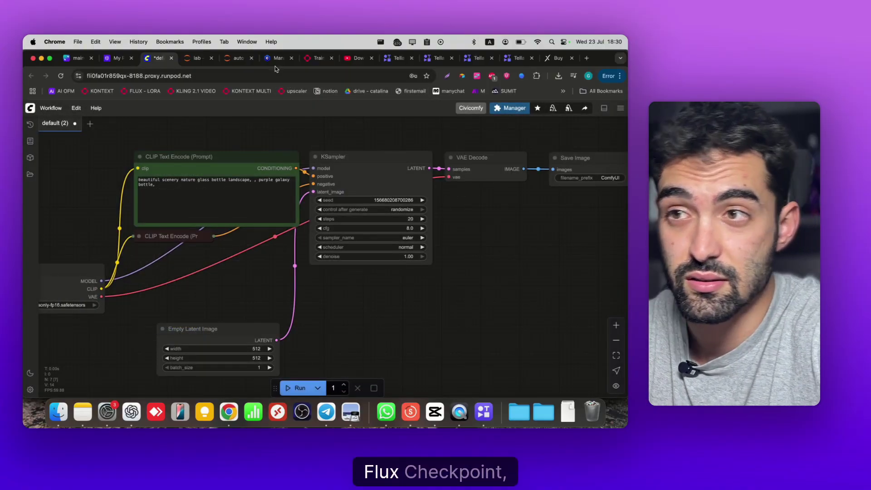
Close Civitai's new API key dialog and return to the ComfyUI workflow
click(272, 63)
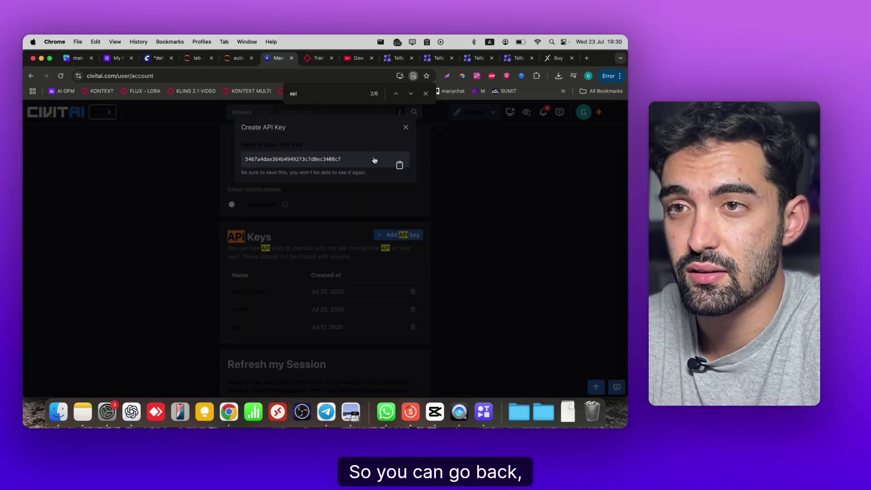
click(406, 129)
click(159, 58)
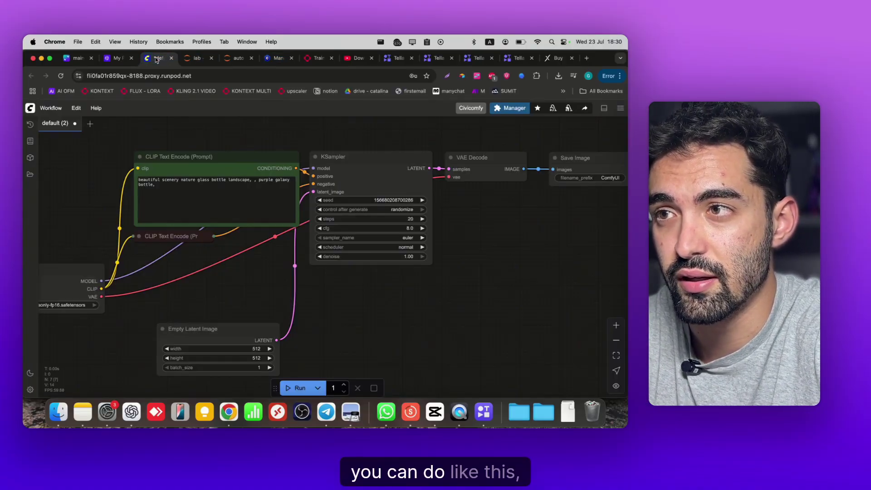
Search Civitai in Civicomfy for Flux.1 D Checkpoint models sorted by Most Downloaded
click(470, 108)
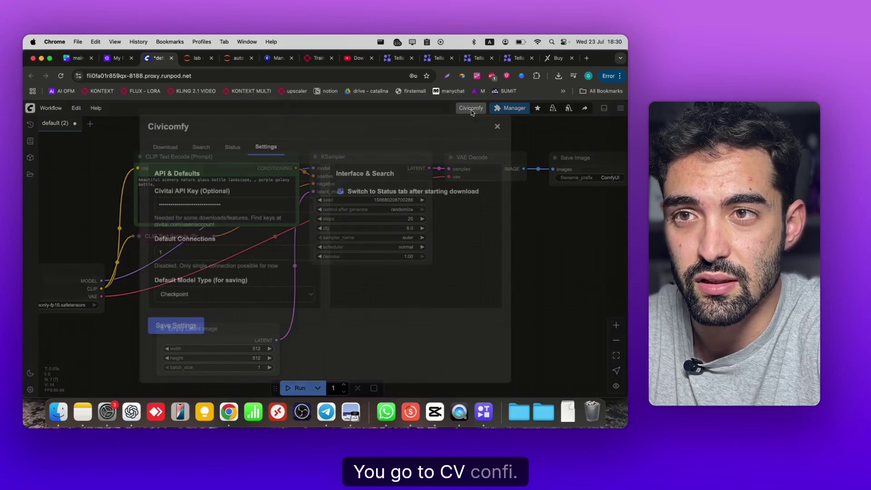
click(196, 151)
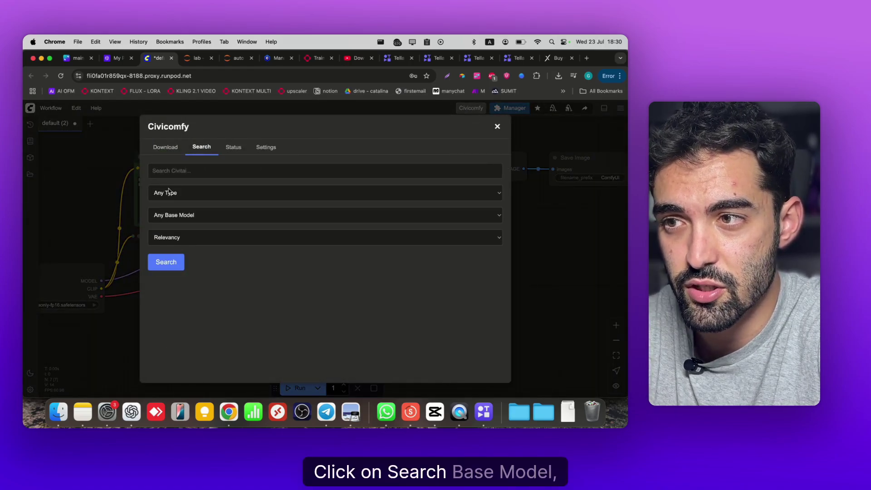
click(172, 215)
click(174, 241)
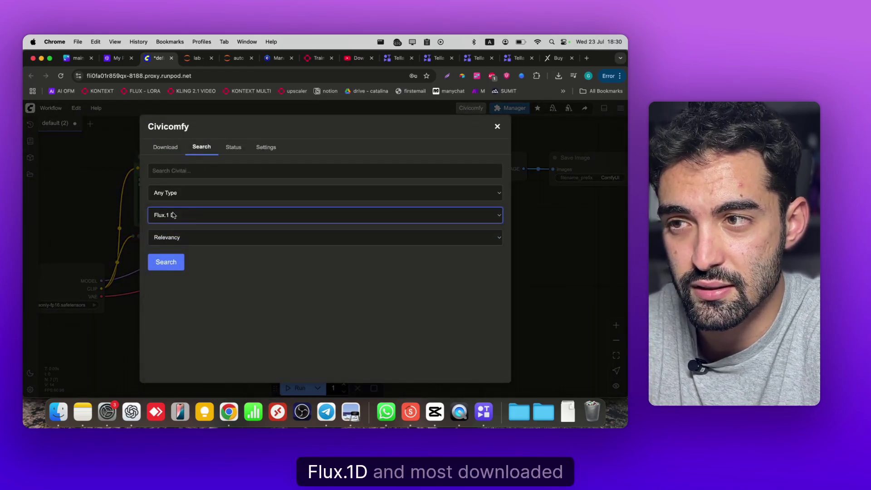
click(170, 237)
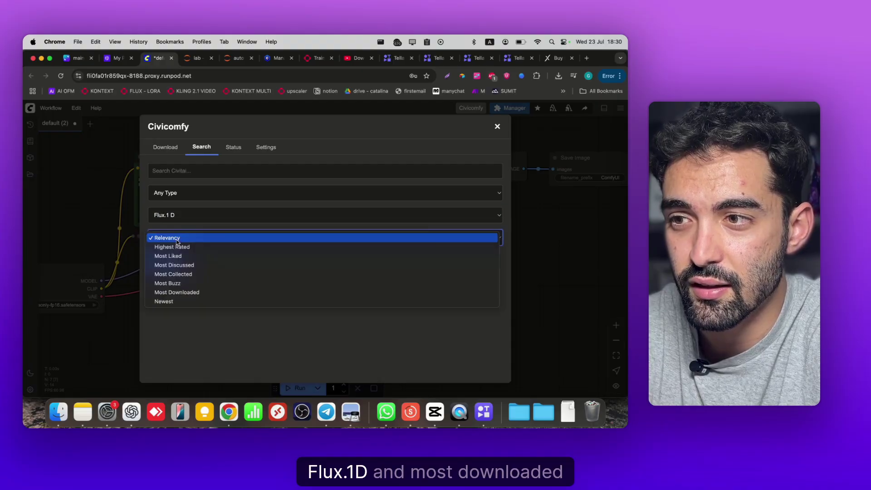
click(173, 291)
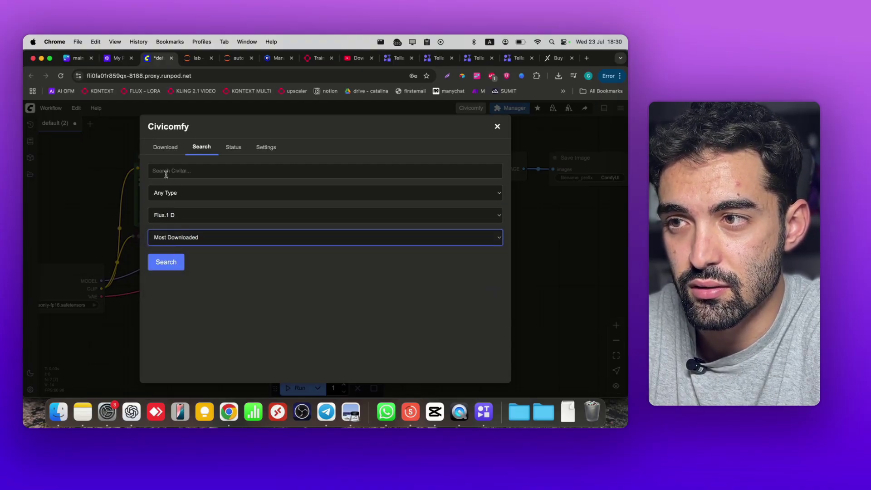
click(174, 190)
click(169, 202)
click(166, 261)
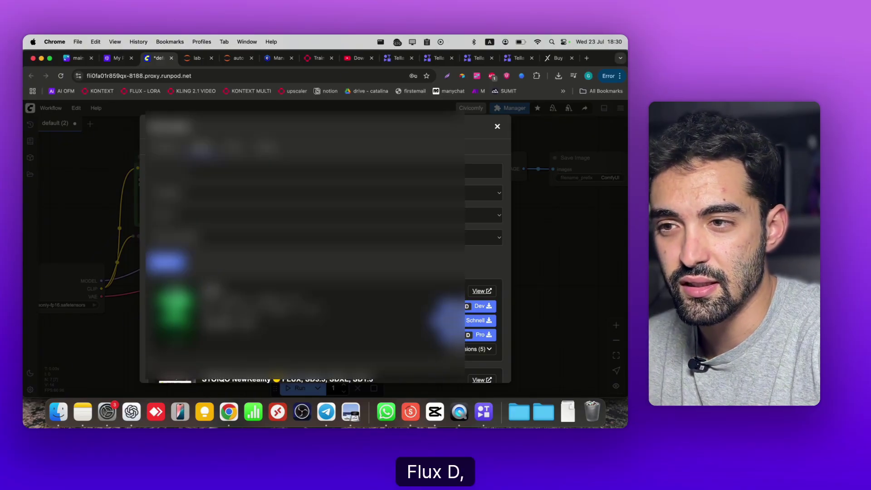
Browse the search results, expand the top result's versions, then switch to the Civitai tab
scroll(472, 282, down, 3)
click(473, 281)
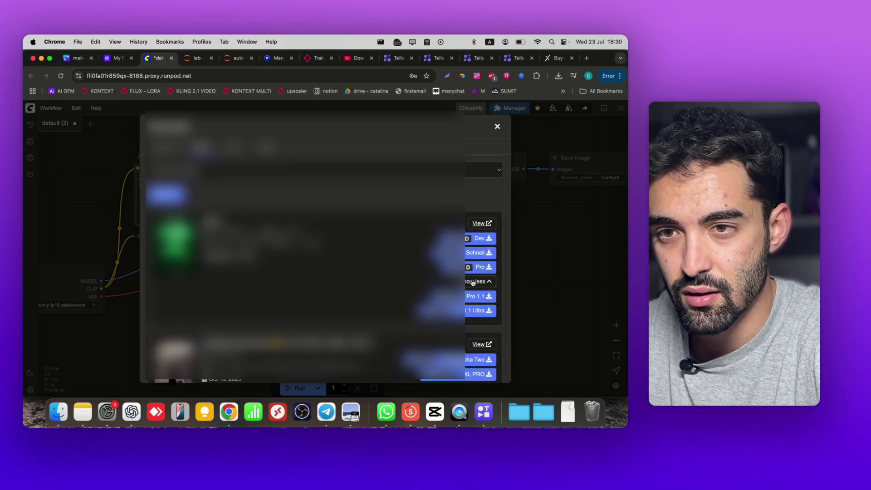
scroll(324, 249, down, 8)
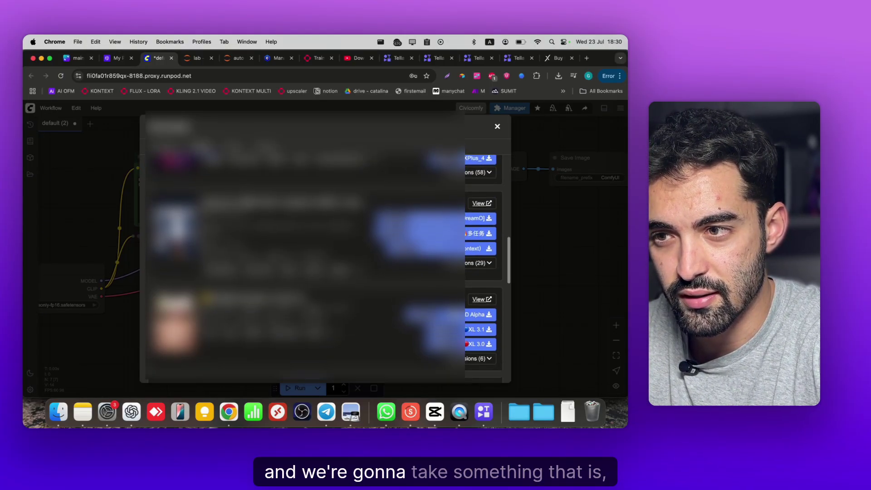
scroll(324, 250, down, 5)
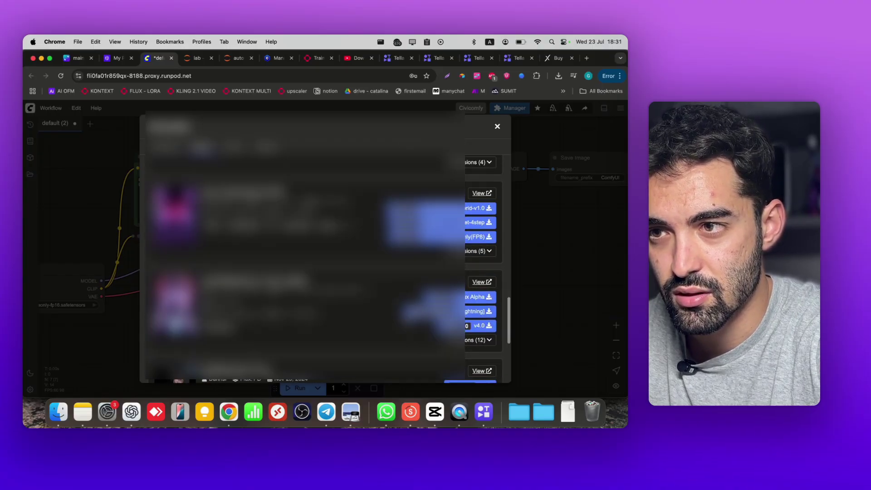
scroll(324, 249, down, 5)
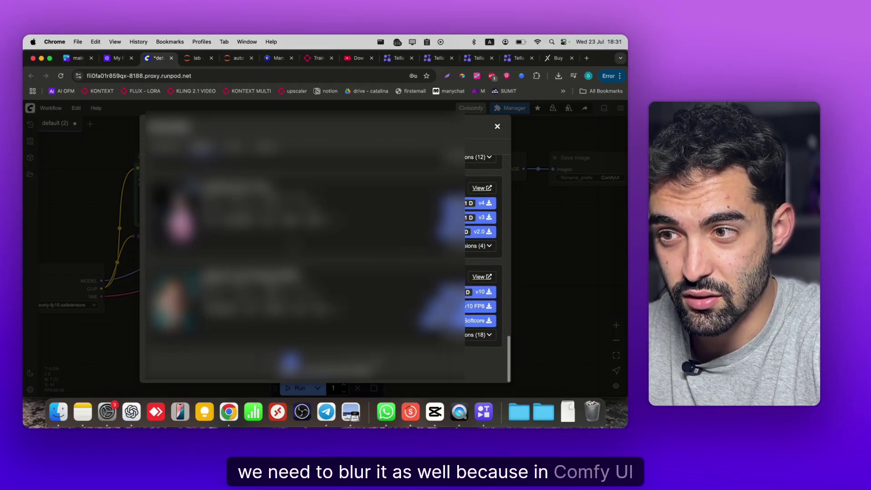
scroll(324, 250, down, 5)
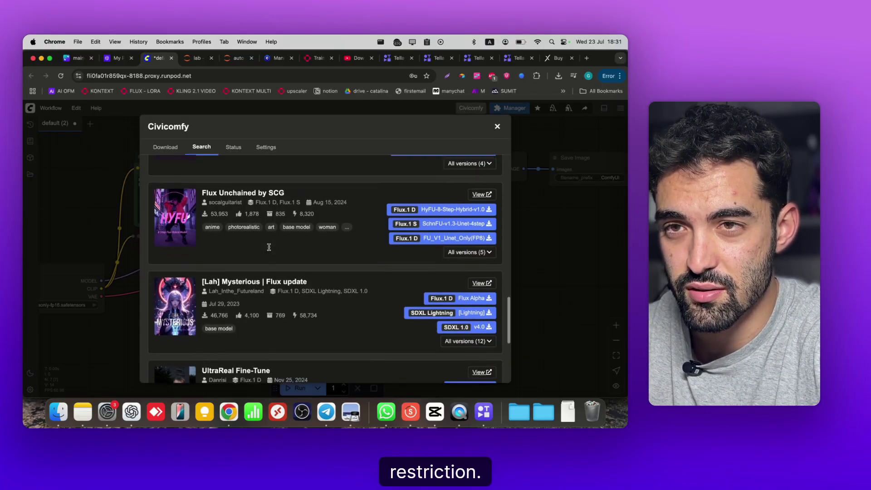
click(271, 57)
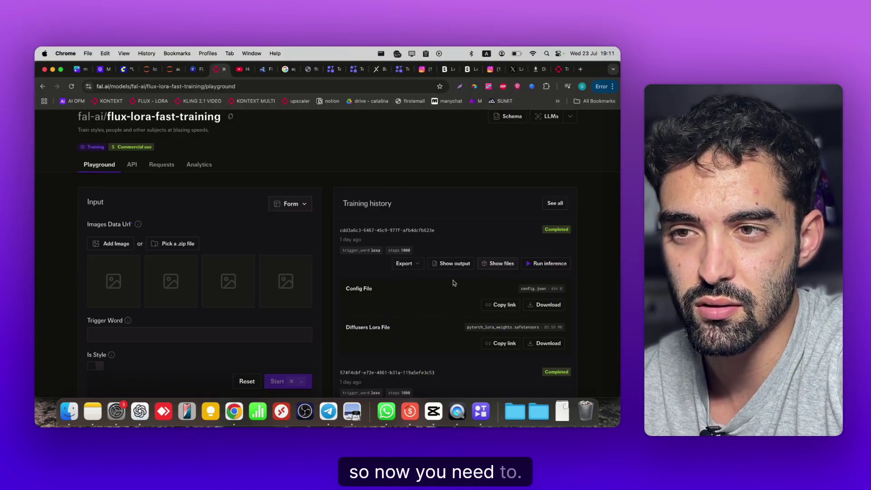
Return to the ComfyUI workflow and hide the queue panel
key(super+3)
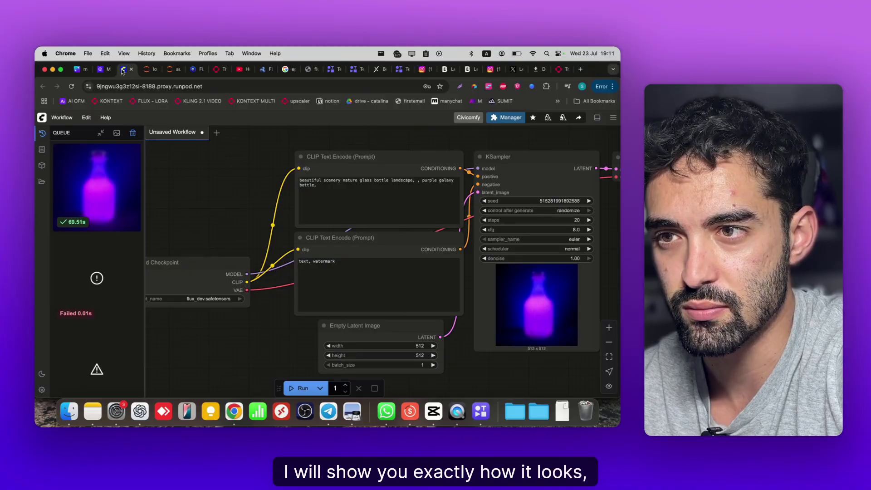
scroll(295, 194, left, 3)
scroll(194, 195, right, 5)
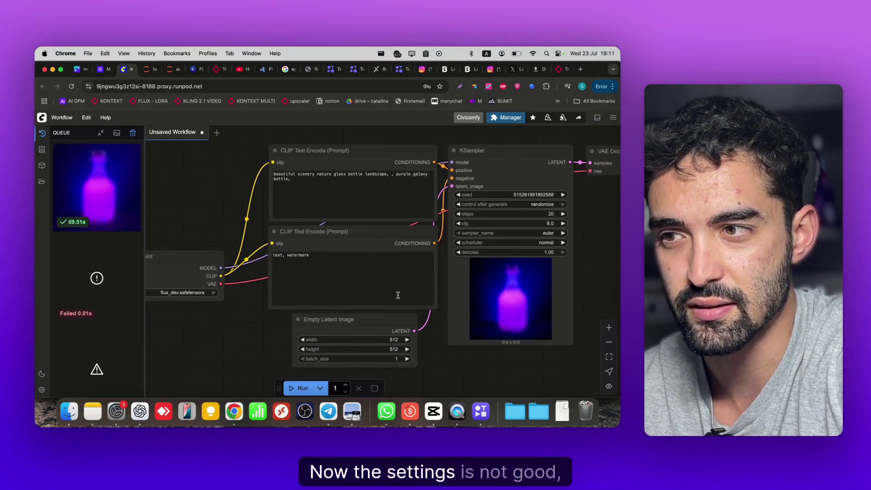
key(q)
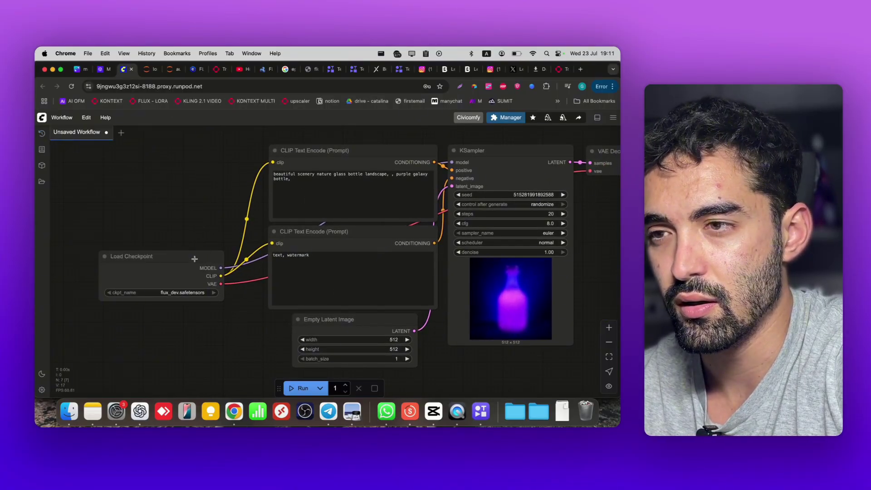
Search Civicomfy for 'flux' models and browse the results listing FLUX Dev
click(467, 118)
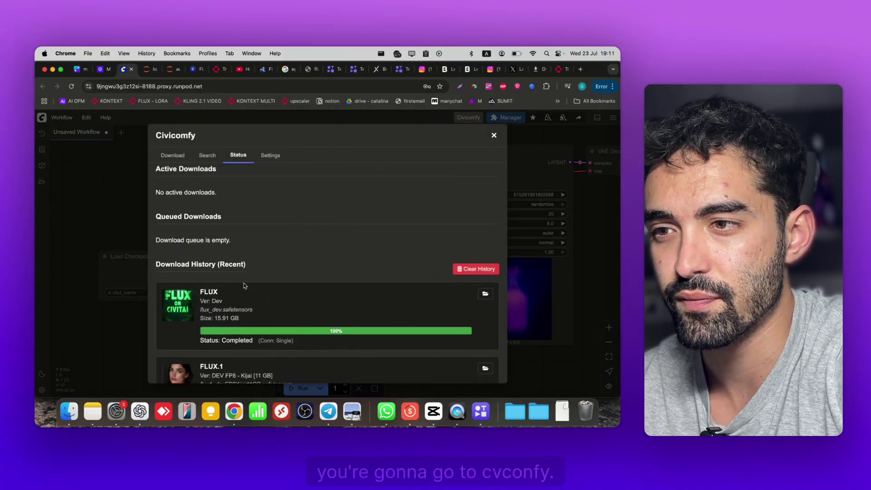
scroll(214, 231, down, 1)
click(208, 154)
click(194, 177)
text(flux)
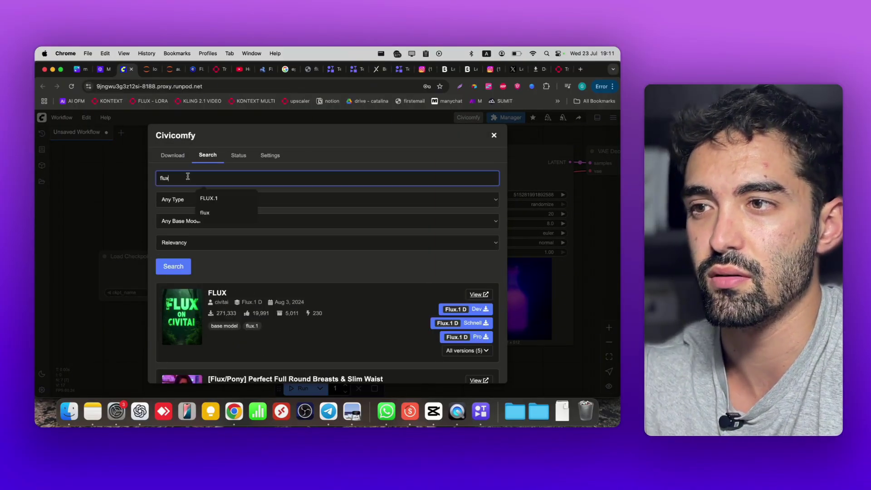
key(Return)
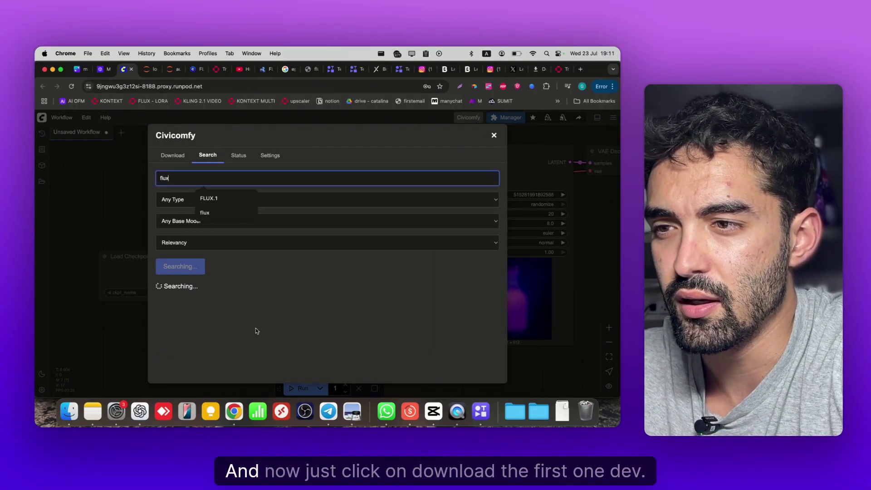
scroll(386, 304, down, 1)
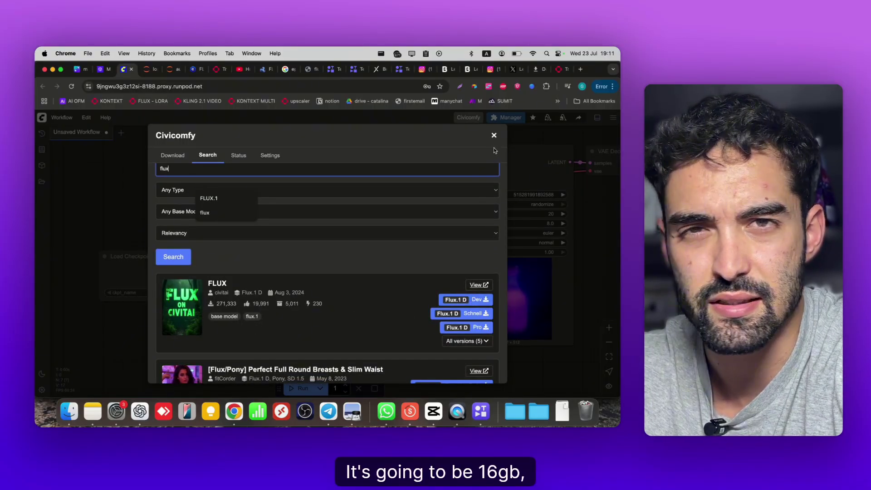
scroll(336, 284, down, 1)
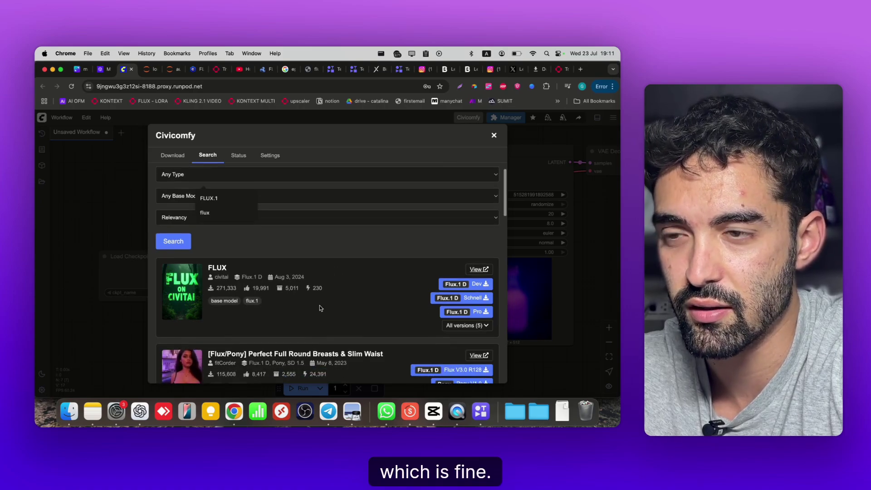
Close the Civicomfy dialog and nudge the Load Checkpoint node left
click(494, 134)
scroll(190, 208, right, 2)
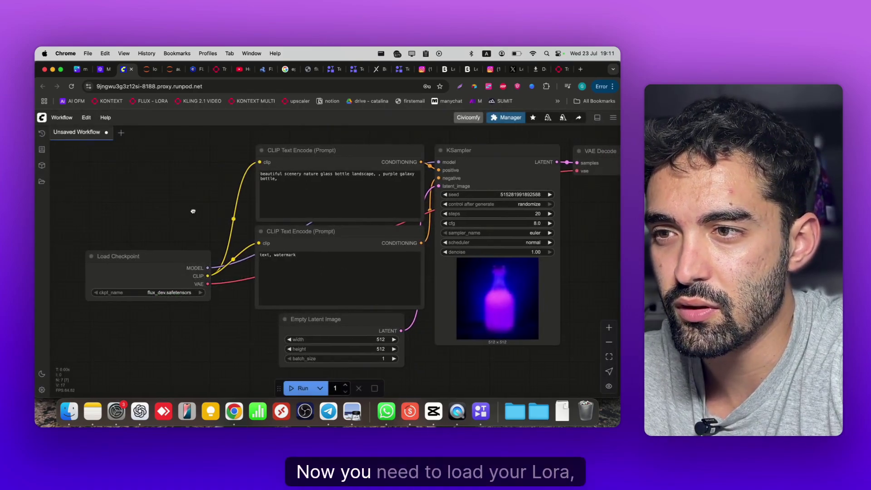
drag(154, 262, 133, 262)
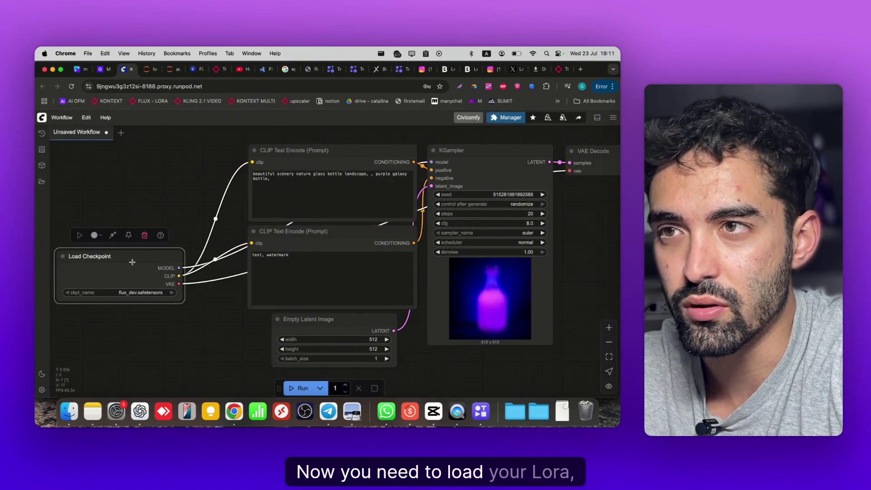
List config.json and pytorch_lora_weights.safetensors from the latest fal.ai flux-lora-fast-training run
click(221, 70)
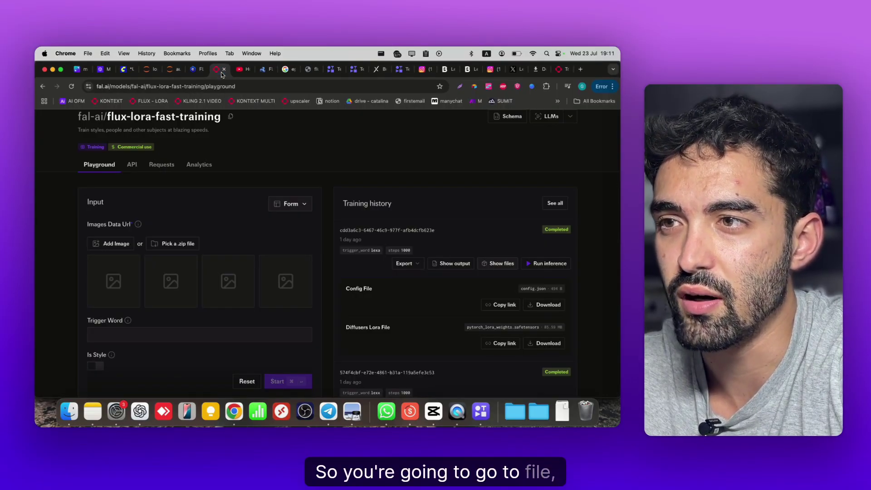
click(558, 72)
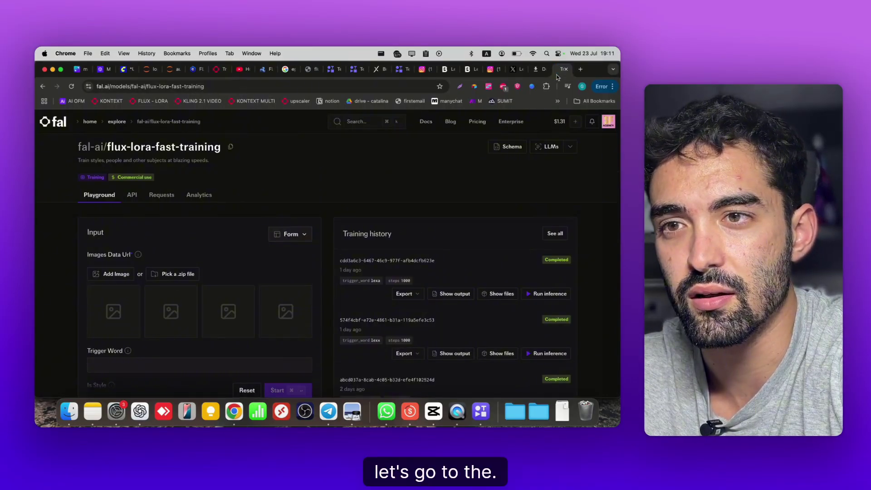
click(494, 296)
scroll(448, 319, down, 2)
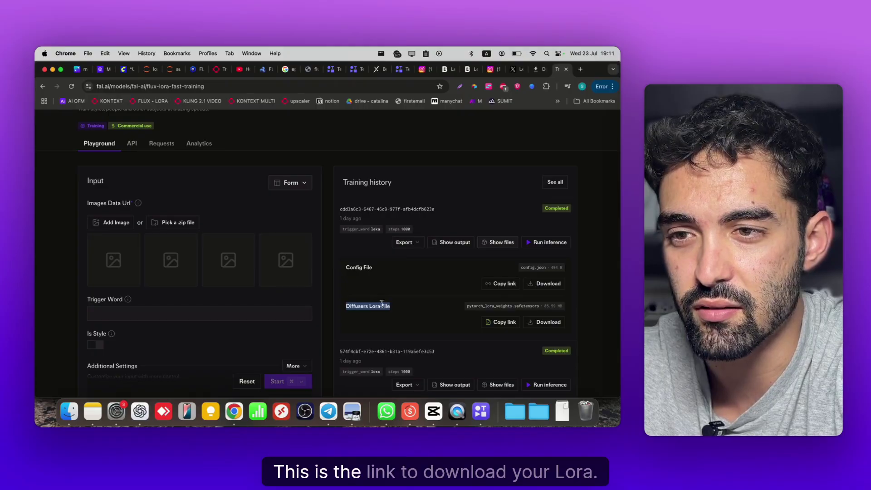
In JupyterLab's file browser, navigate to the ComfyUI models/loras folder
click(145, 69)
click(174, 70)
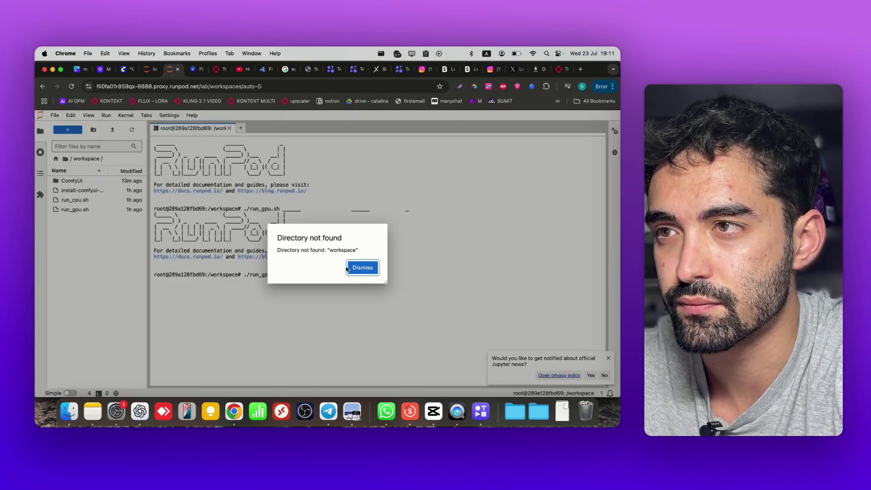
click(146, 69)
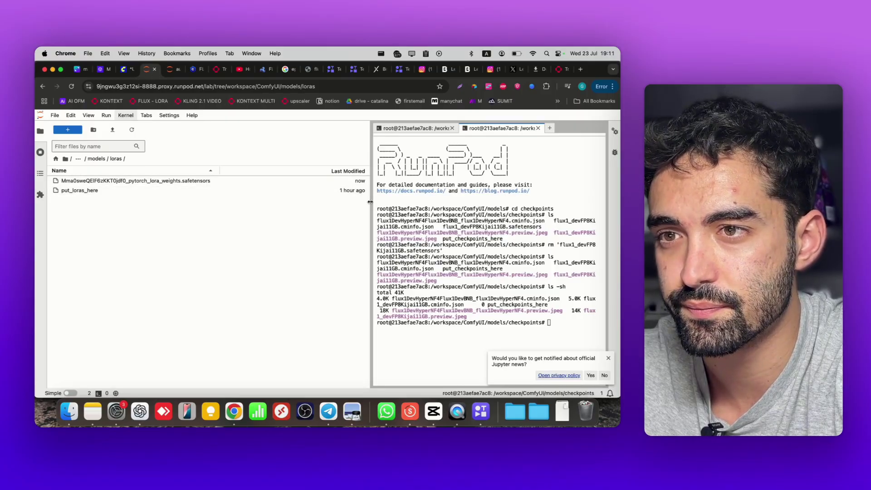
drag(369, 204, 130, 204)
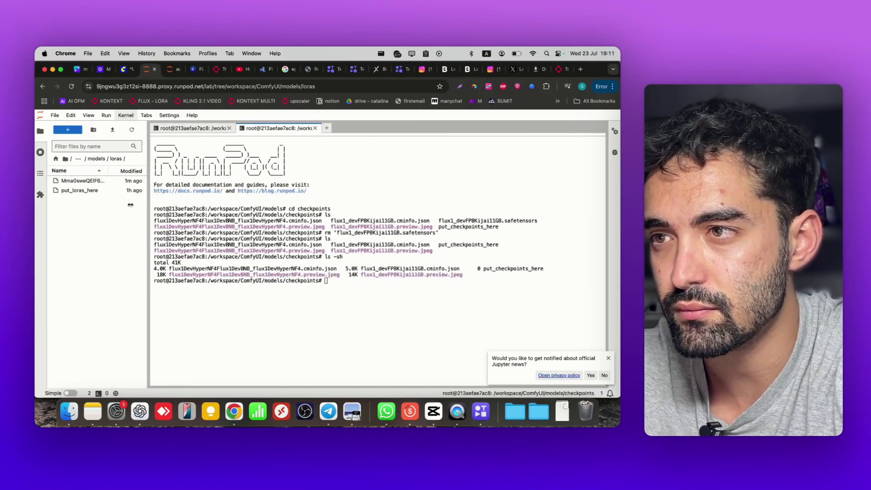
click(96, 159)
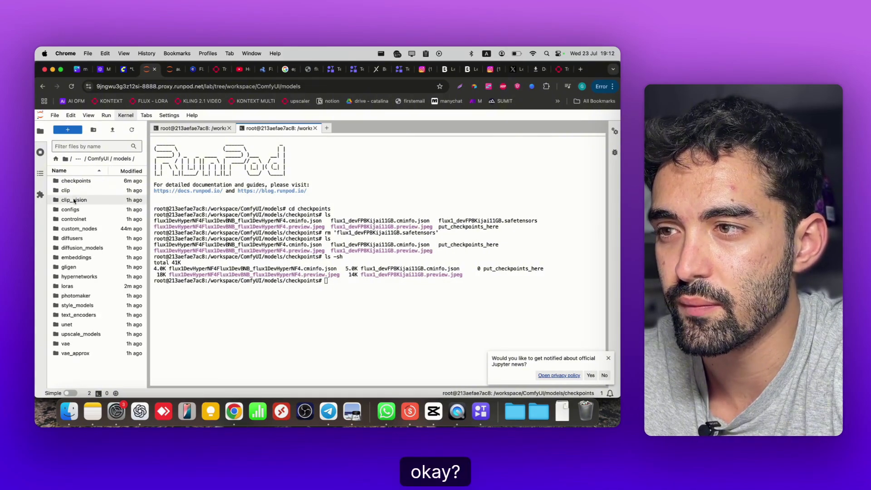
double_click(68, 287)
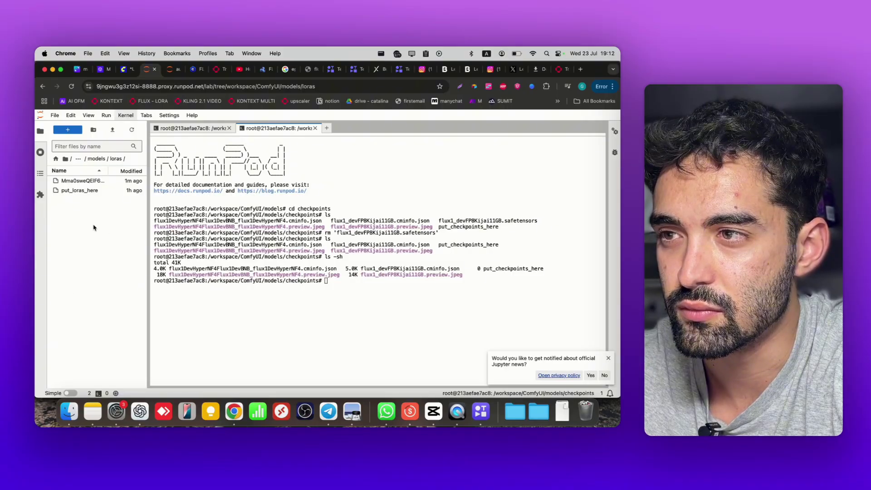
In a new terminal there, run wget with the fal.ai LoRA link to download the weights
click(326, 128)
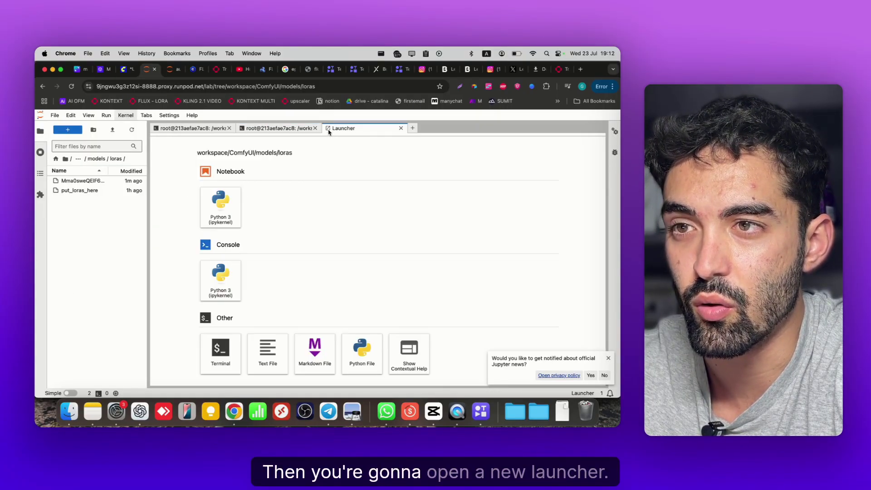
click(218, 362)
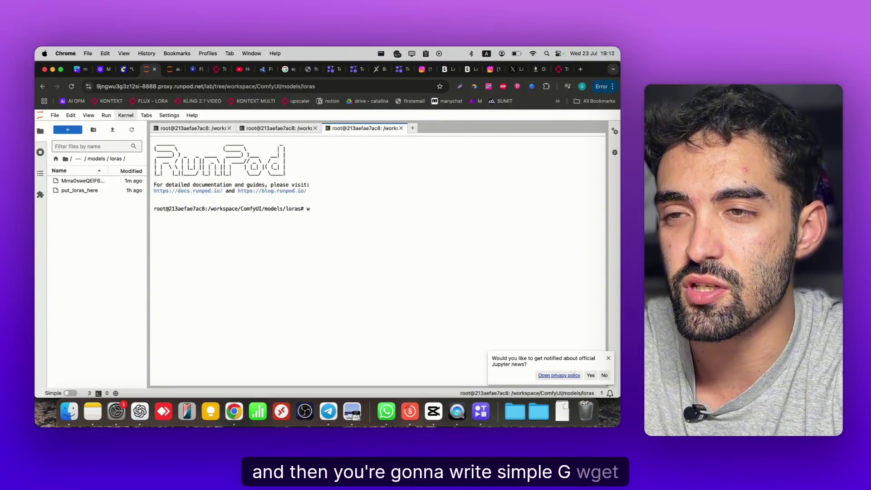
text(wget)
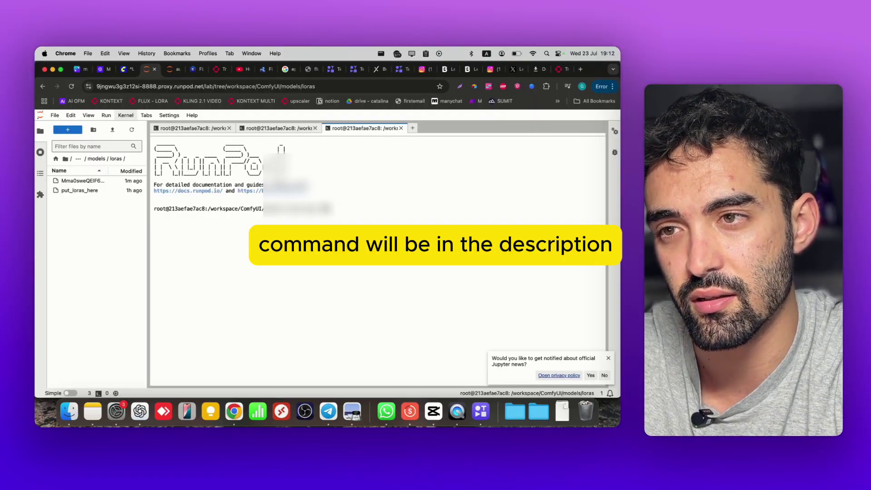
key(super+v)
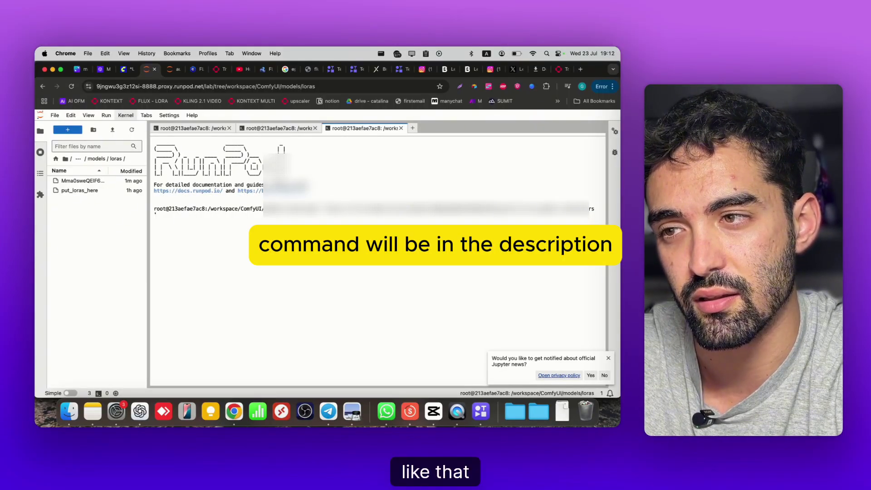
key(Return)
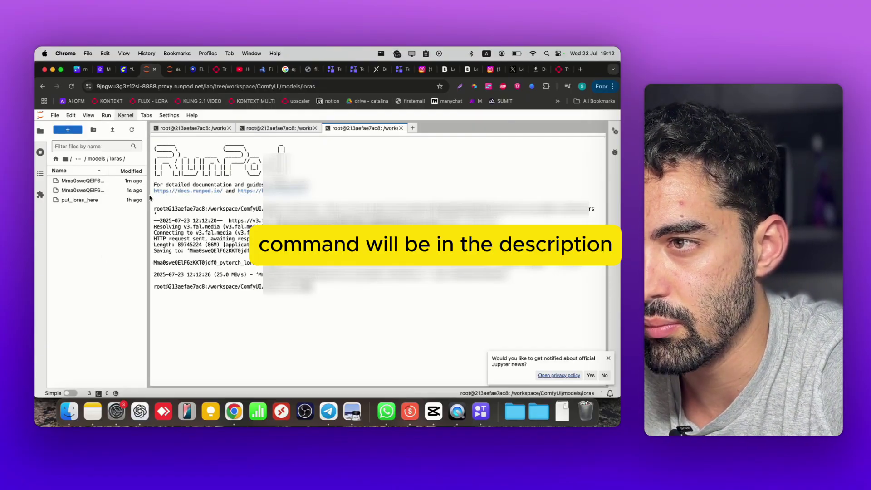
drag(150, 198, 256, 191)
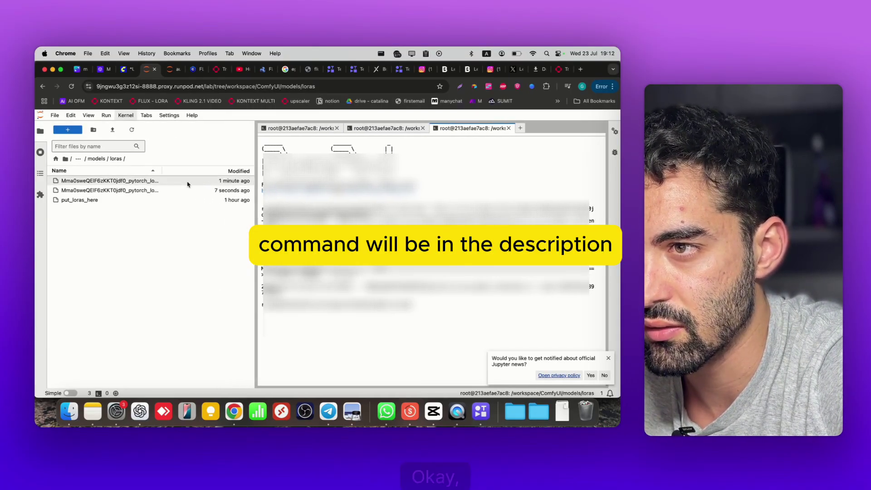
Start renaming the first LoRA file in the loras folder, then abandon it
click(149, 180)
right_click(149, 181)
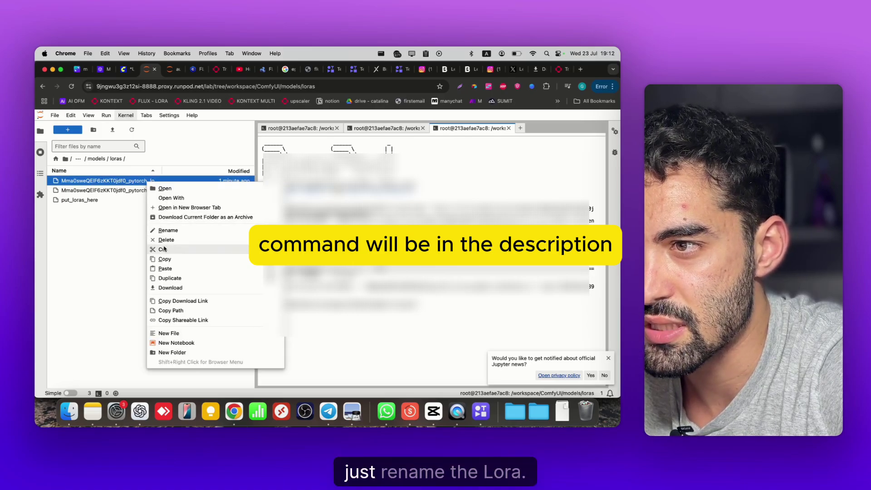
click(167, 229)
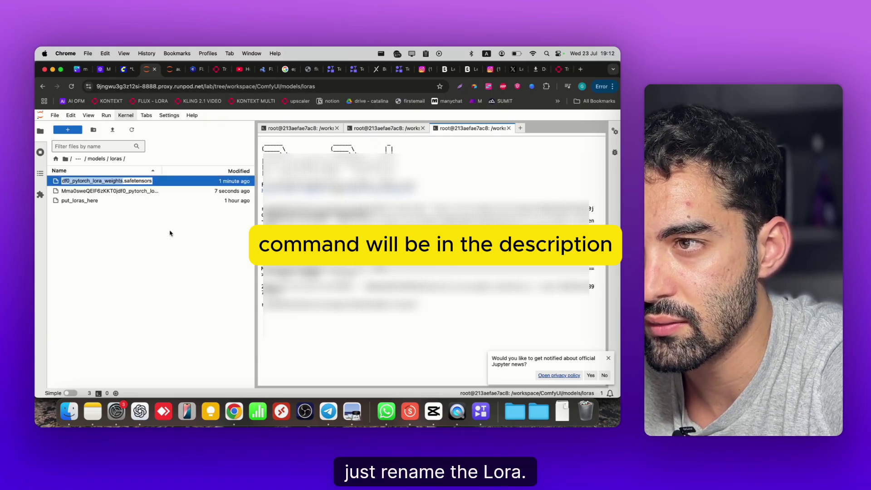
key(super+v)
Rename the downloaded LoRA file to laxi.safetensors and return to the ComfyUI workflow
click(147, 190)
right_click(147, 190)
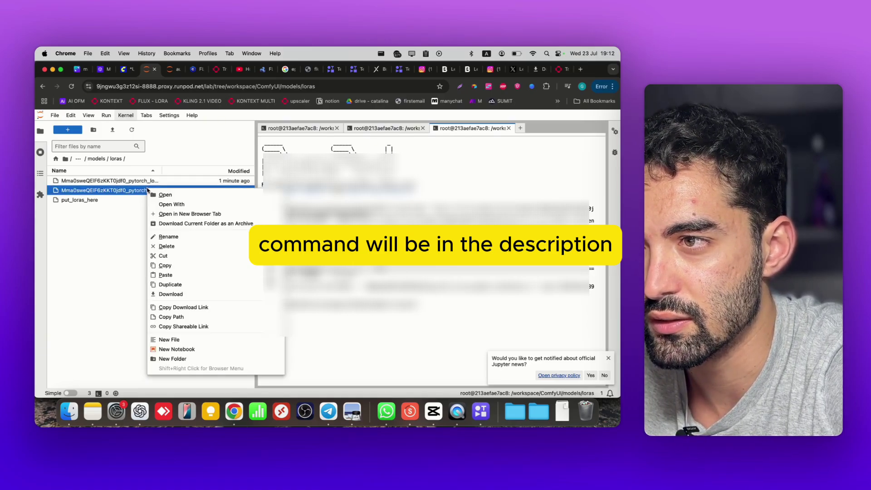
click(164, 236)
text(d1)
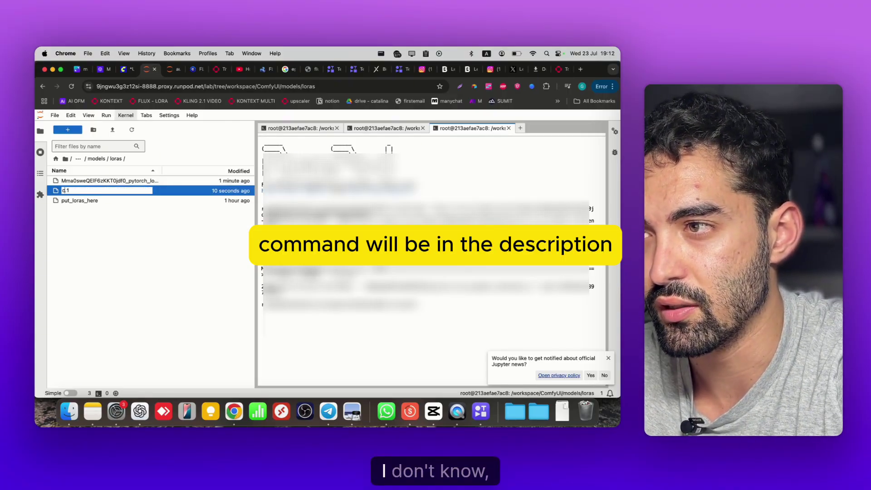
text(ax)
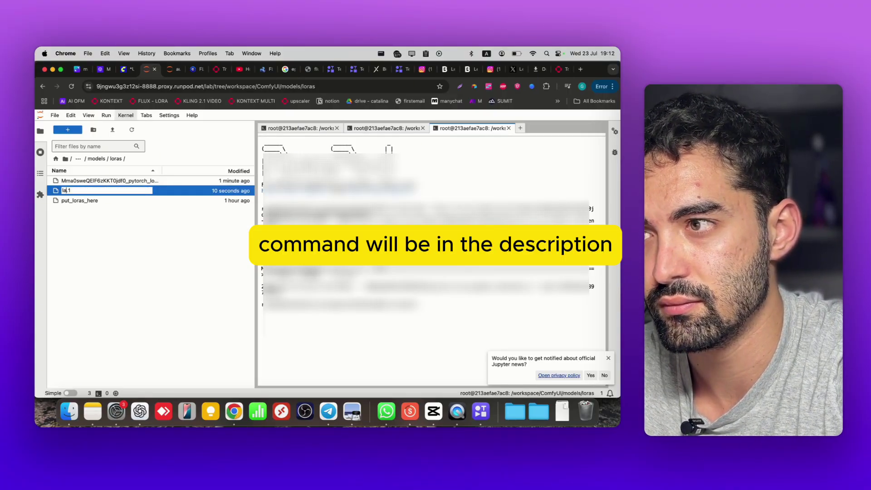
text(i)
key(Delete)
key(Delete)
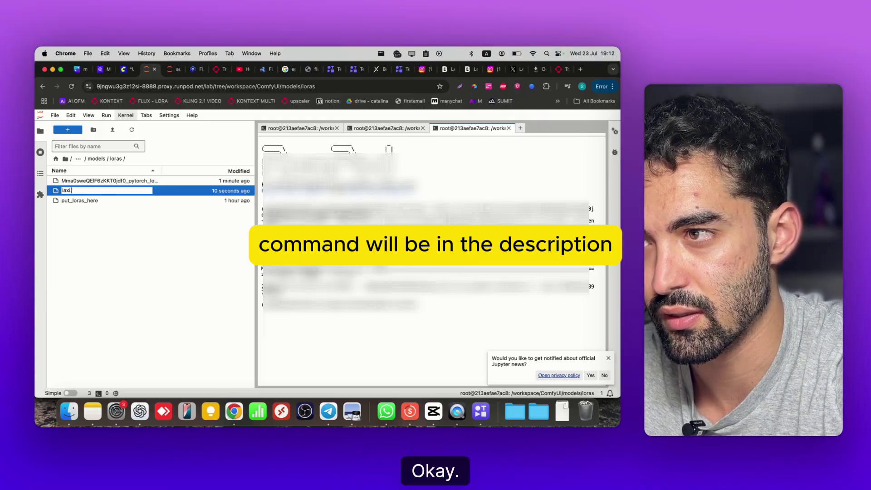
text(.safe)
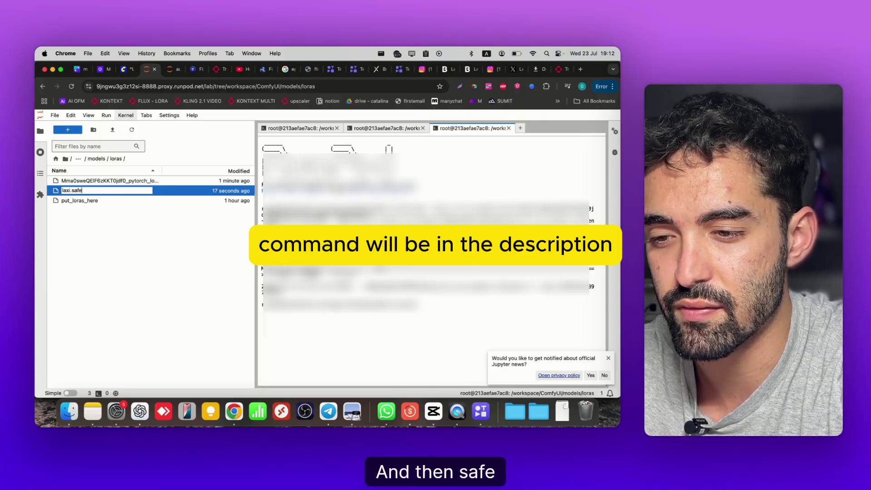
text(tensors)
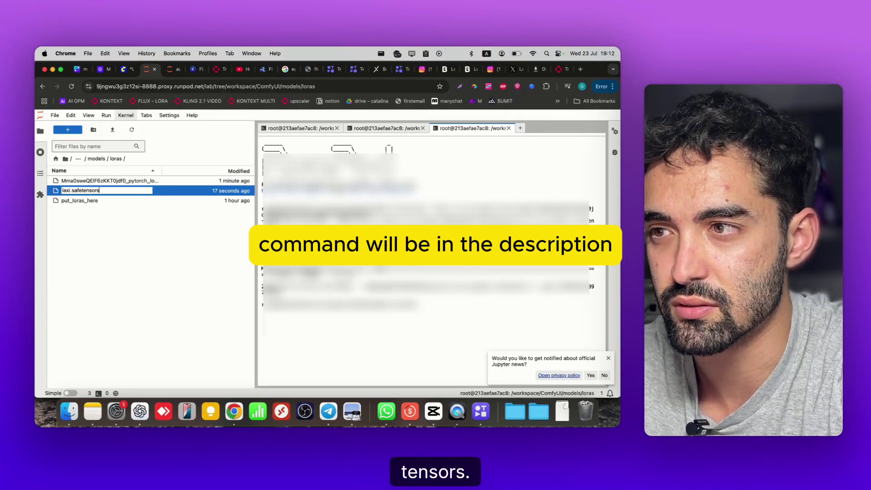
key(Return)
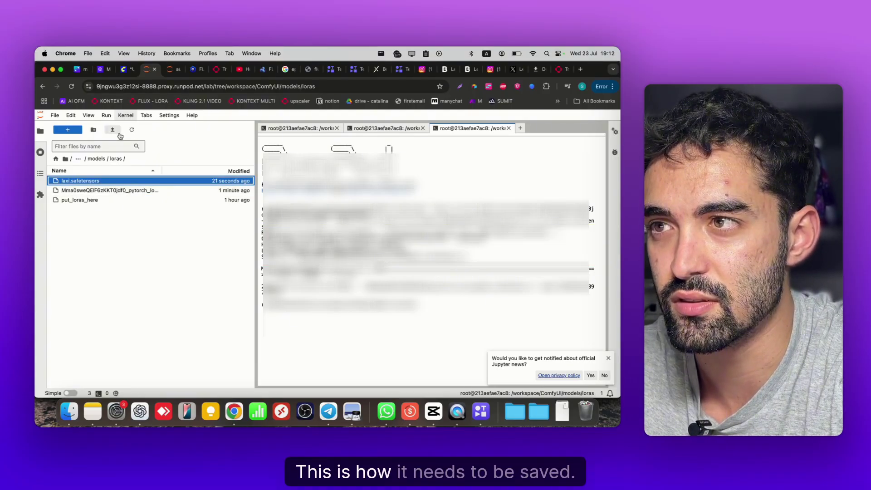
click(127, 69)
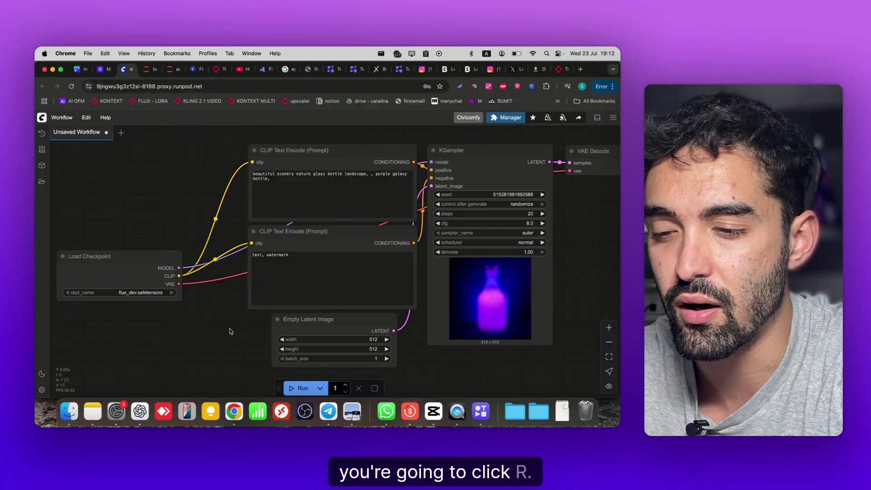
Refresh ComfyUI's node definitions and shift Load Checkpoint left to make room
key(r)
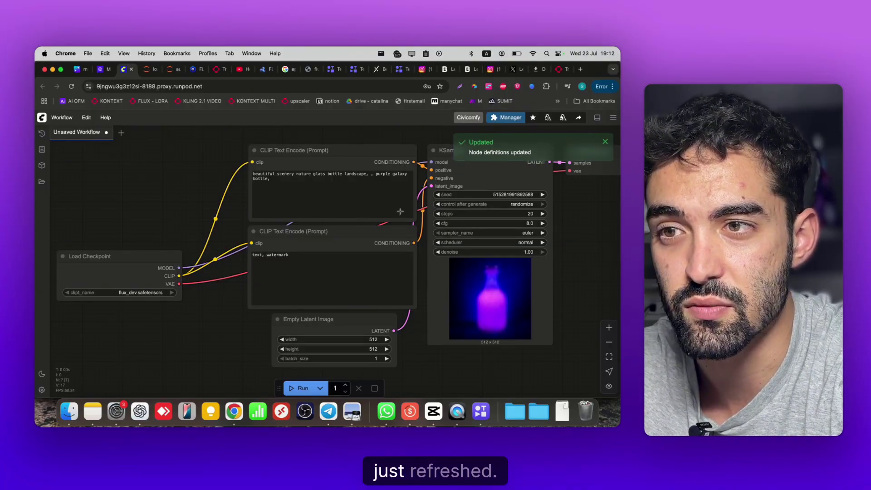
drag(176, 207, 298, 202)
double_click(264, 200)
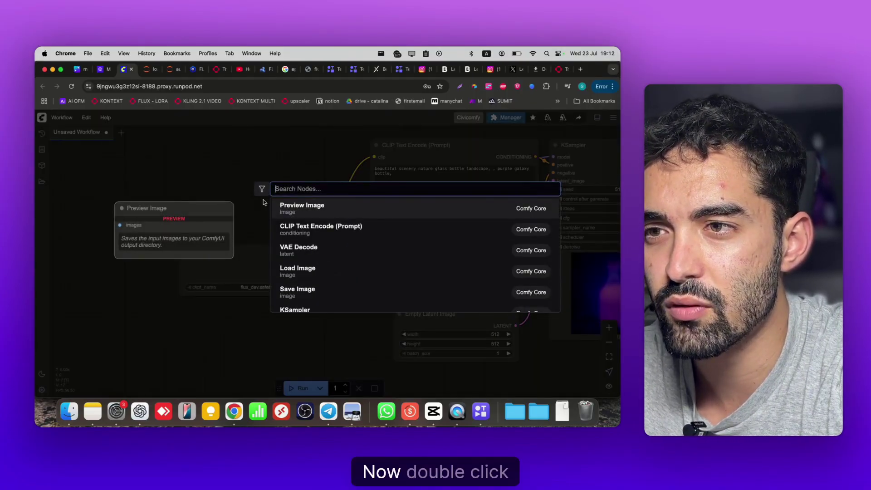
key(Escape)
drag(243, 252, 195, 252)
Add a Load LoRA node via 'lora' search and place it above Load Checkpoint
double_click(270, 193)
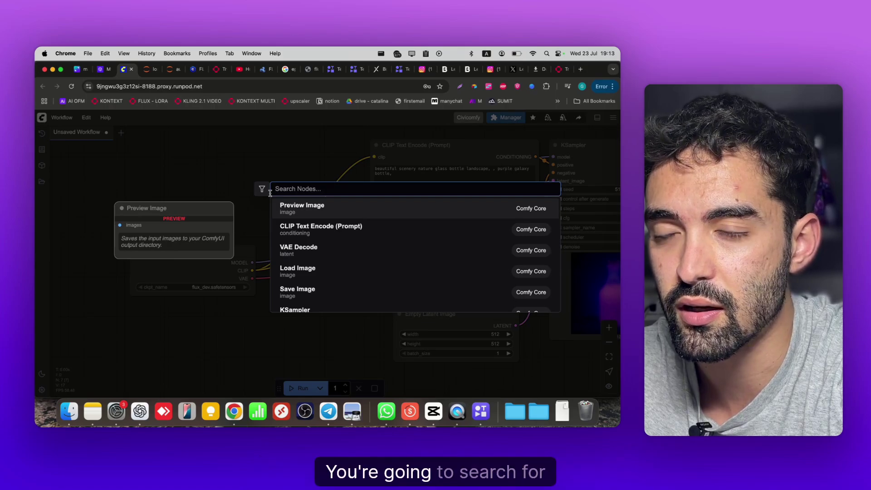
text(lora)
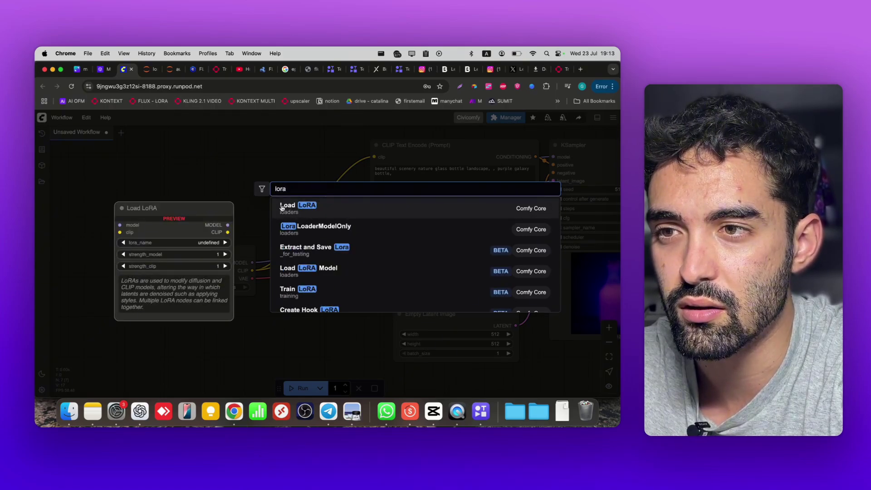
click(287, 207)
drag(293, 192, 253, 189)
drag(210, 262, 183, 292)
Route the checkpoint's MODEL and CLIP through Load LoRA, feeding its MODEL into KSampler
drag(268, 188, 266, 188)
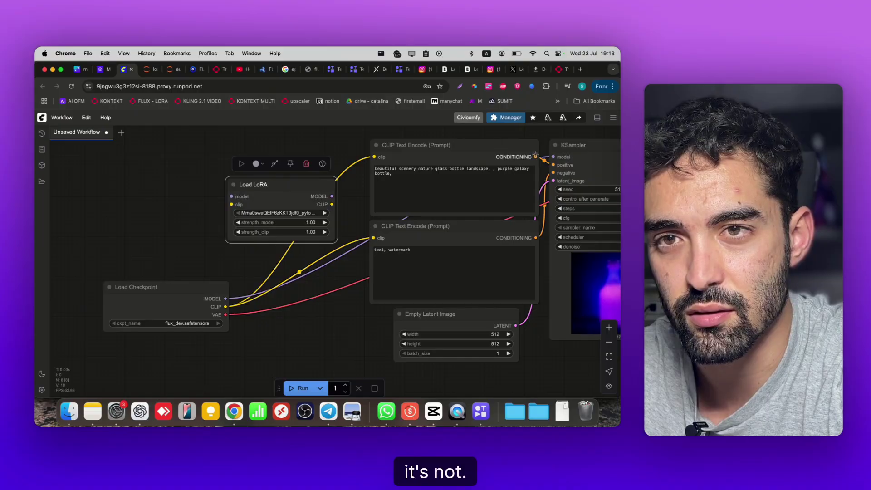
drag(554, 155, 243, 196)
drag(188, 289, 152, 286)
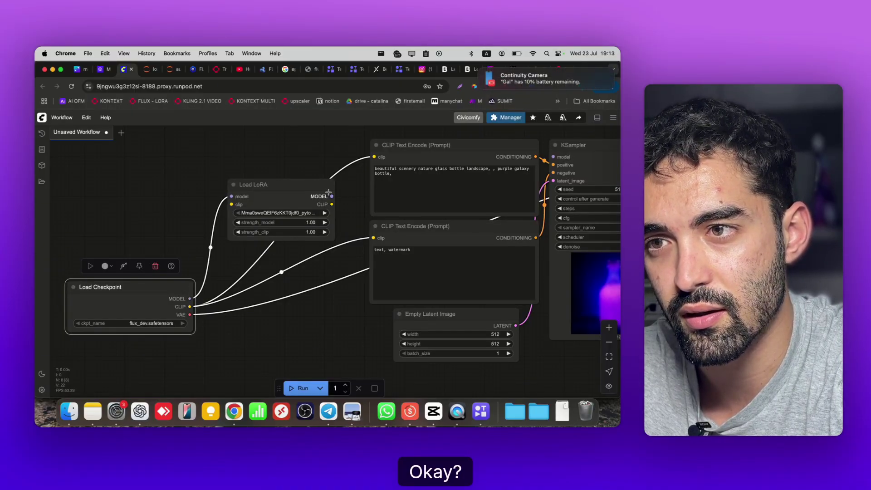
drag(330, 196, 552, 156)
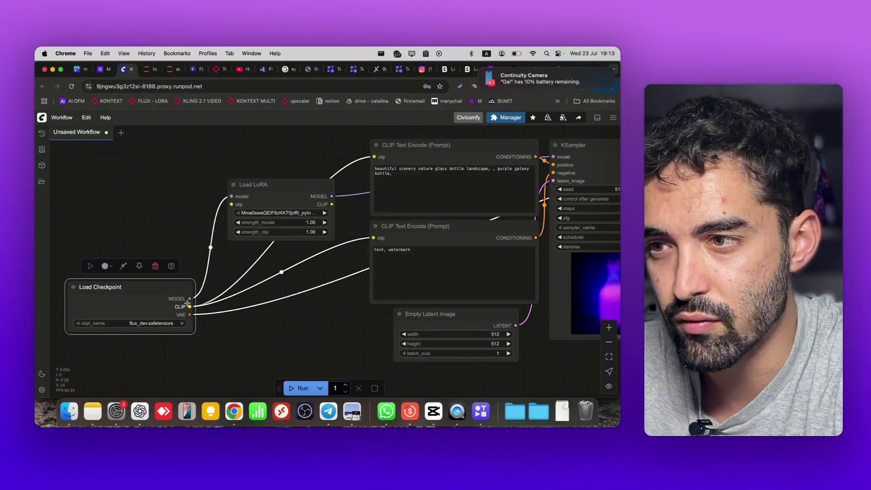
drag(190, 306, 231, 204)
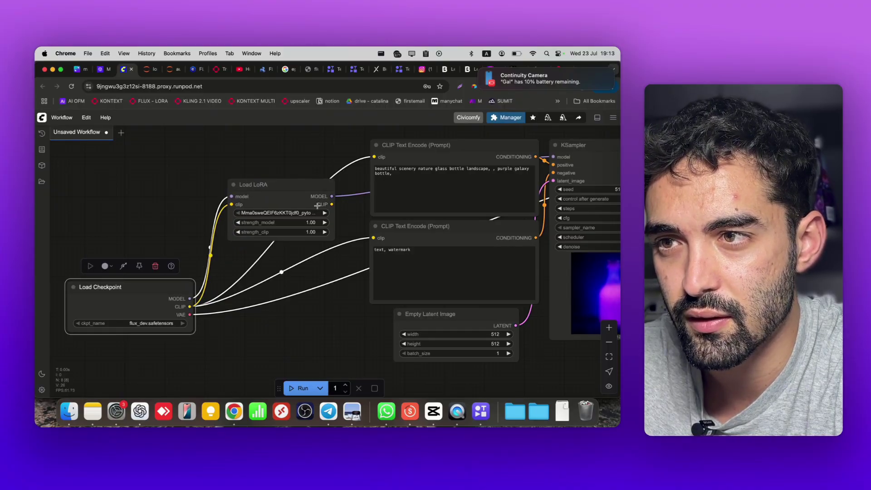
drag(327, 200, 397, 157)
Colour the positive prompt node green and the negative red; connect LoRA CLIP to the negative prompt
right_click(406, 154)
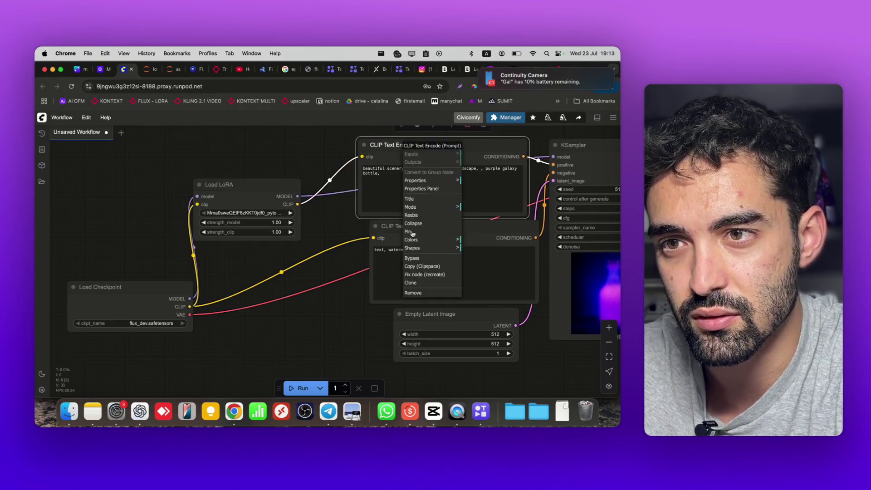
click(411, 240)
click(474, 263)
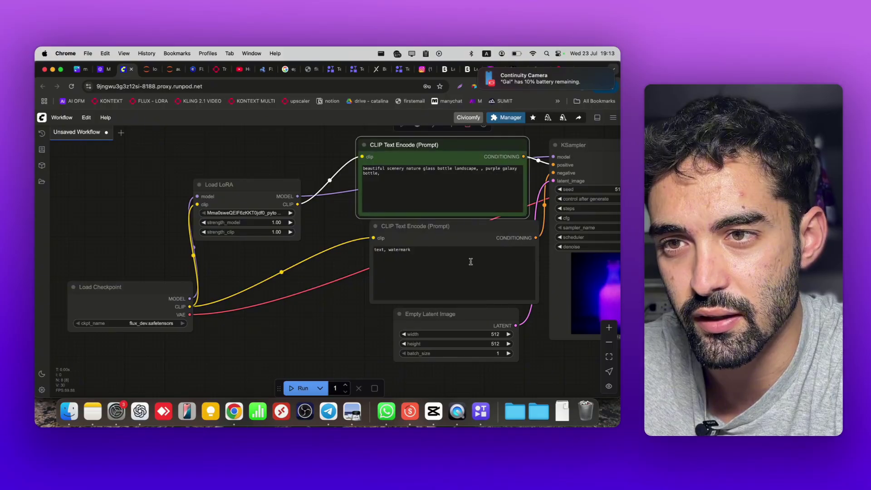
right_click(440, 250)
click(430, 248)
right_click(413, 231)
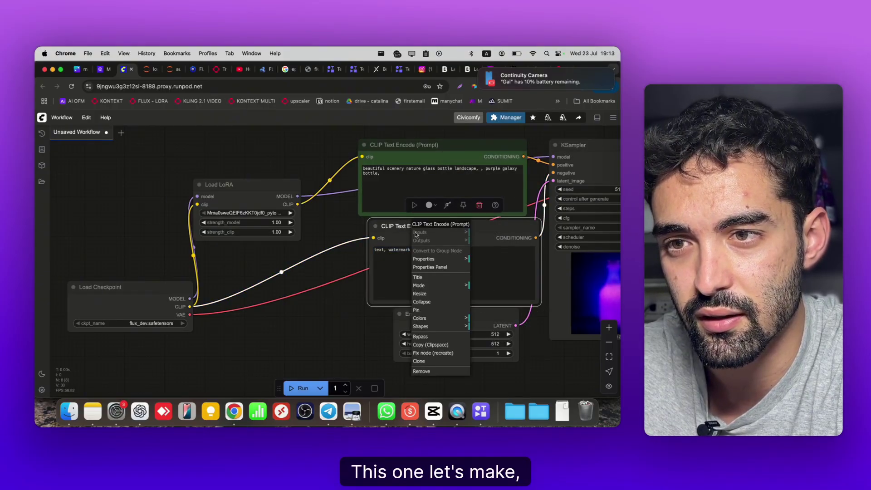
click(419, 318)
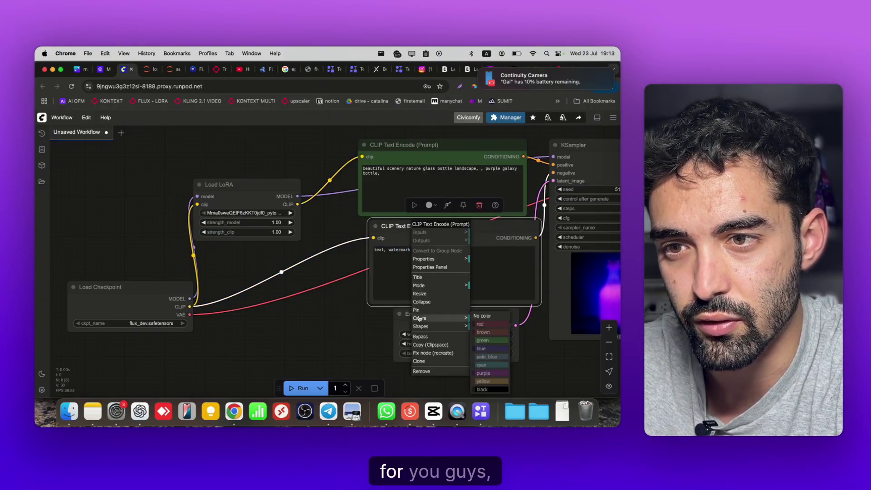
click(485, 328)
drag(298, 203, 373, 237)
scroll(244, 197, right, 1)
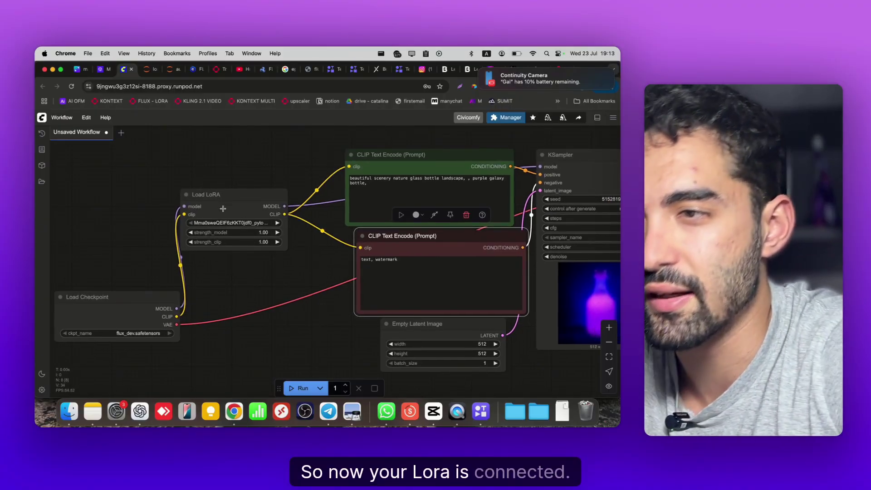
Select laxi.safetensors as the Load LoRA file
click(213, 223)
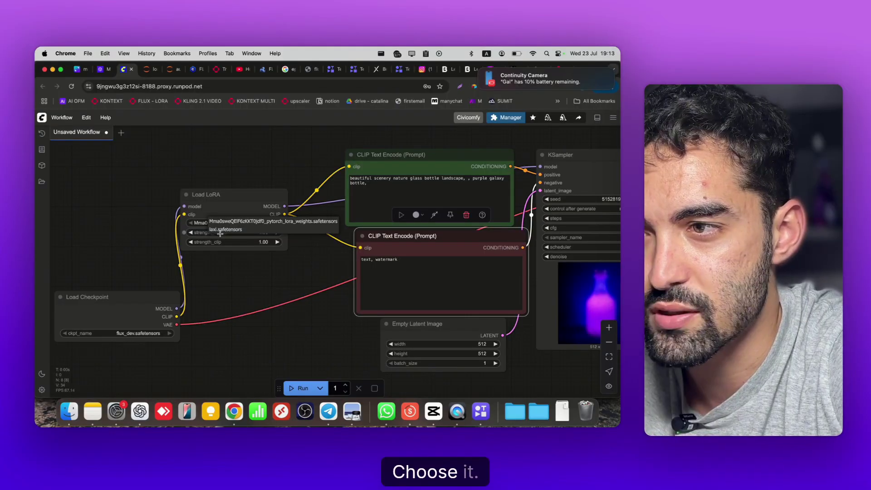
click(220, 230)
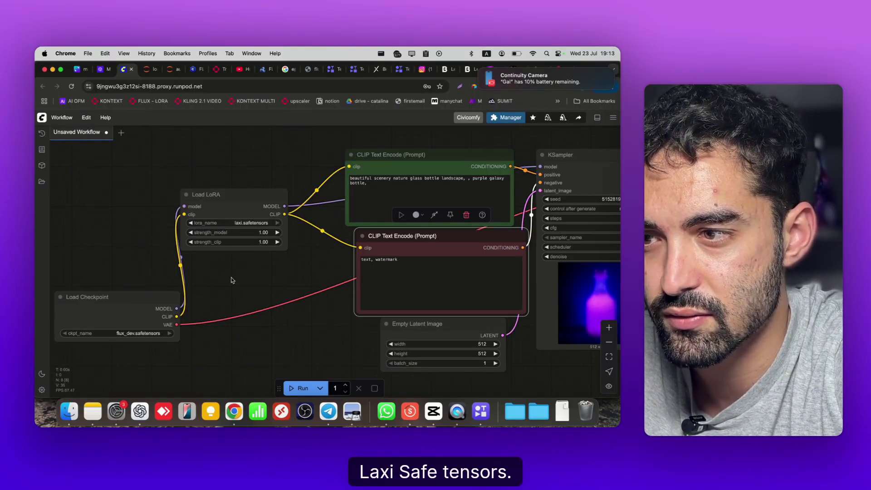
click(127, 324)
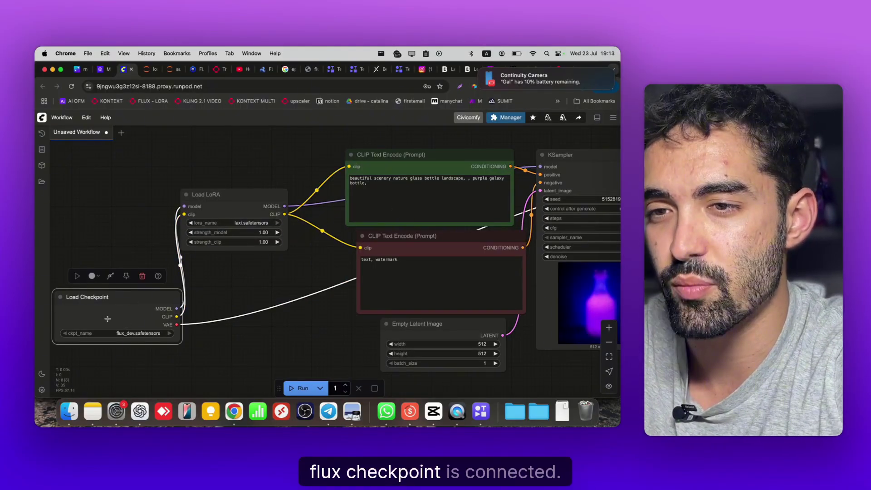
Set the KSampler cfg to 2.4, down from 8.0
drag(279, 326, 220, 336)
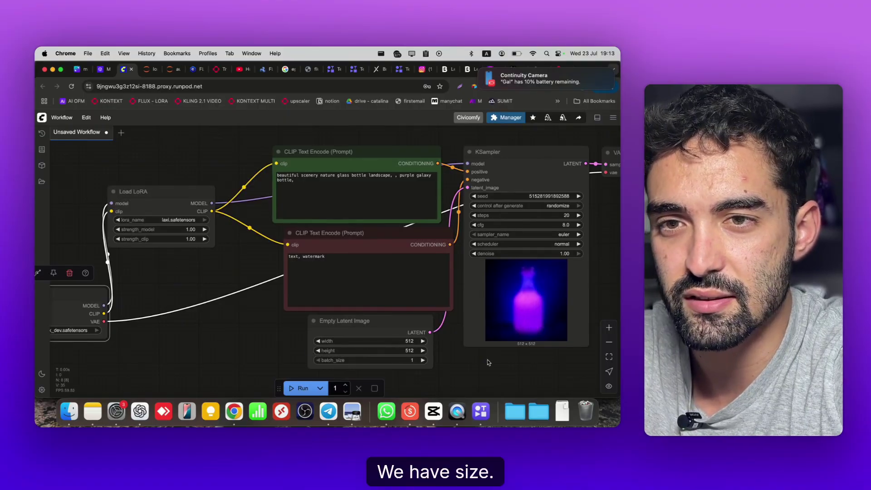
drag(499, 363, 471, 358)
click(540, 220)
text(2,4)
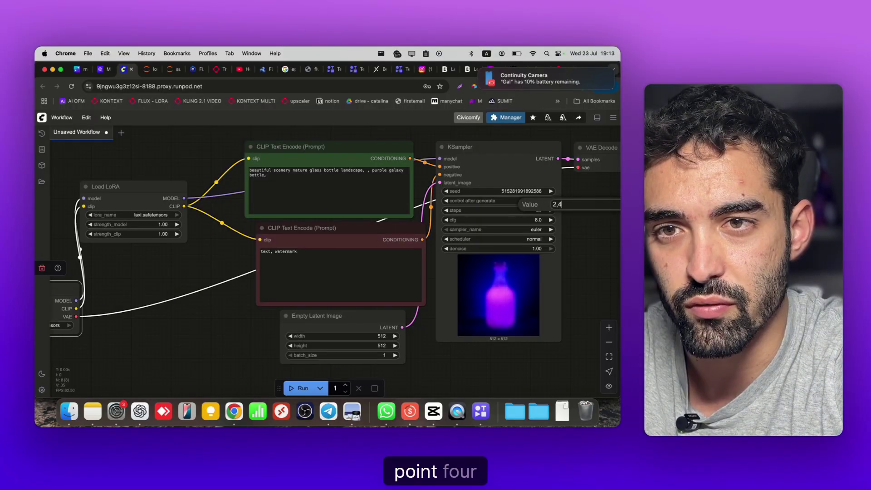
key(Return)
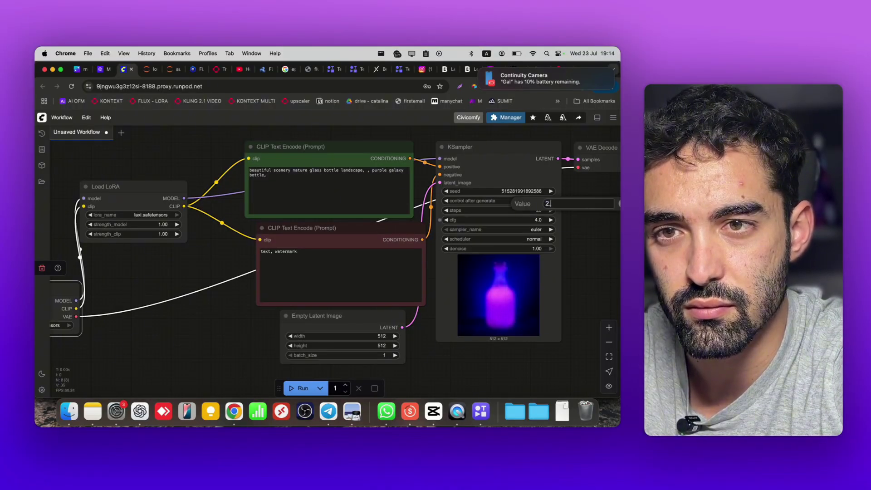
drag(534, 221, 522, 220)
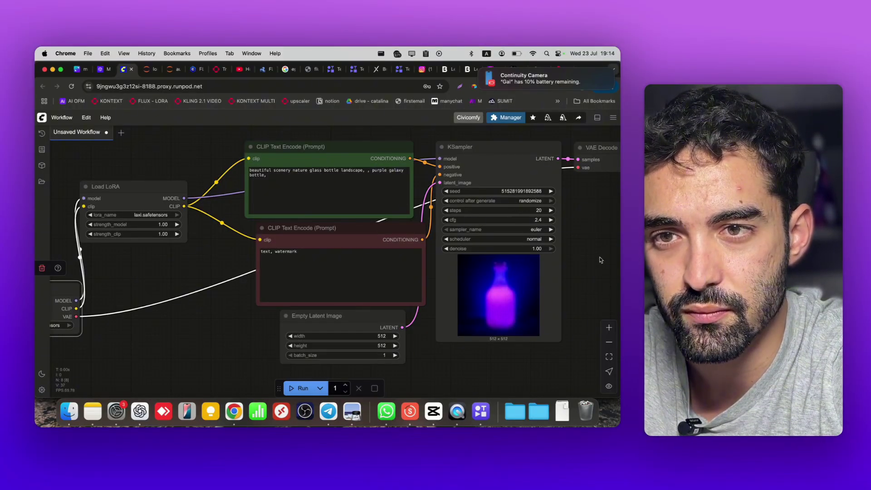
drag(595, 258, 554, 257)
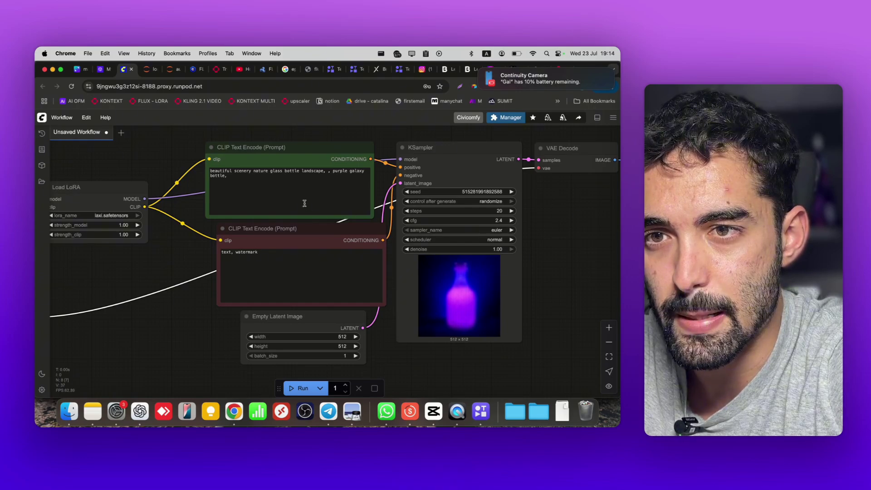
Replace the positive prompt with 'laxi is in her room' and generate a 512×512 image
click(280, 200)
key(super+a)
key(BackSpace)
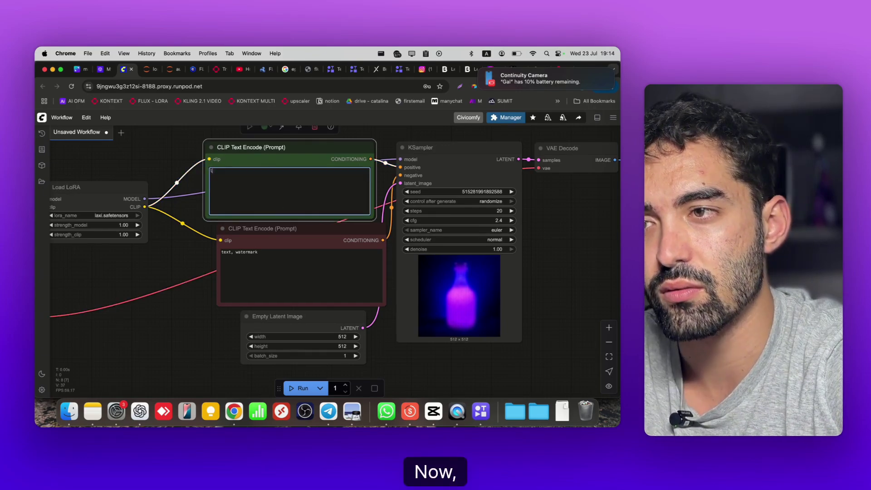
text(laxi )
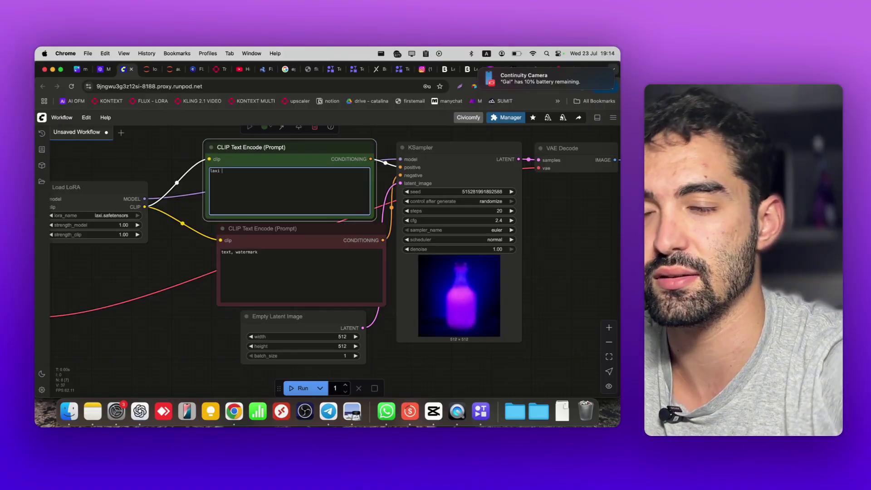
text(is i)
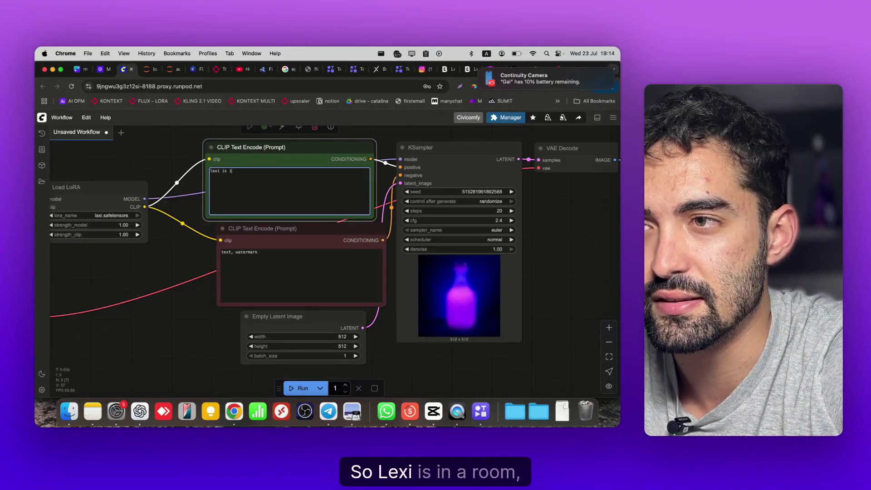
text(n her room)
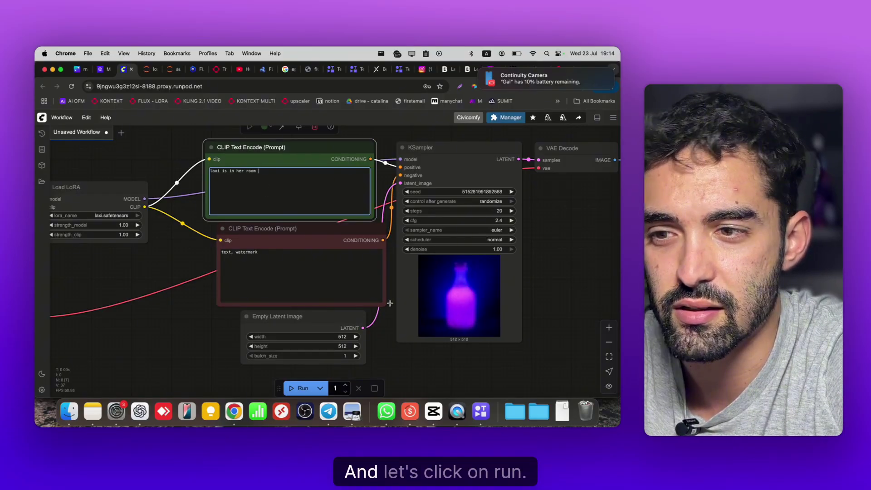
click(302, 385)
drag(182, 354, 122, 333)
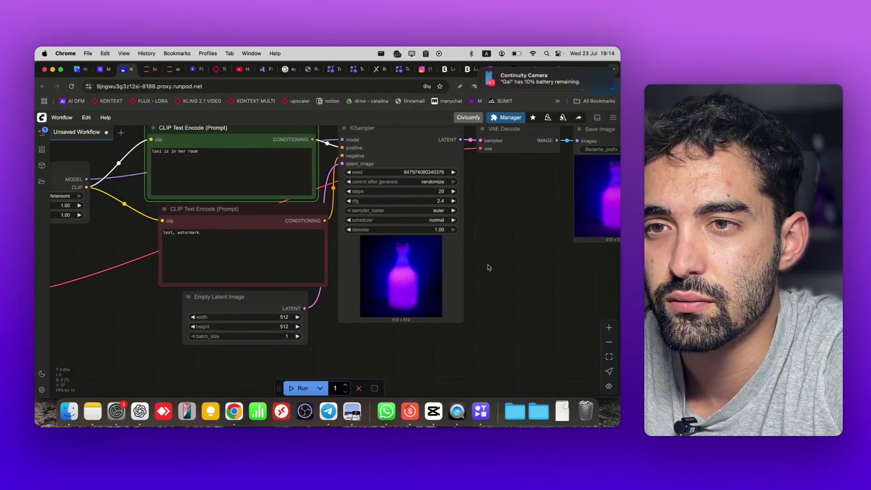
drag(456, 274, 354, 246)
click(295, 261)
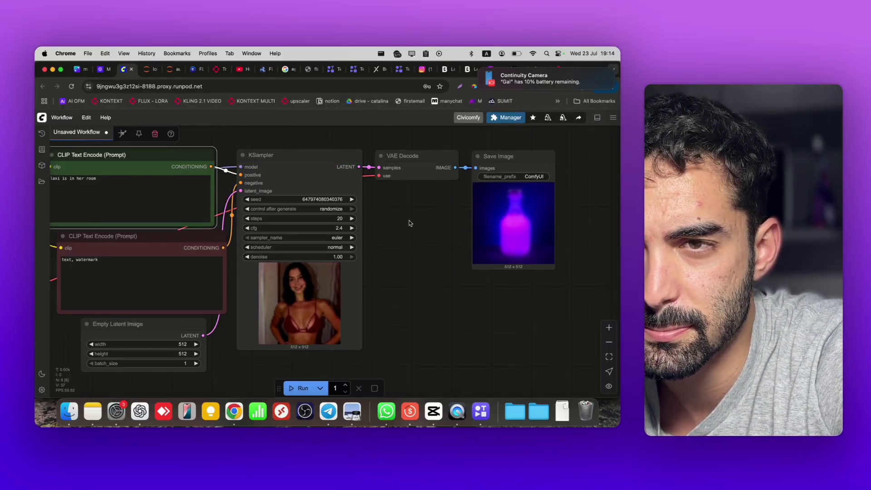
Open the generated image full size in a new tab, then return to ComfyUI
right_click(507, 220)
click(513, 207)
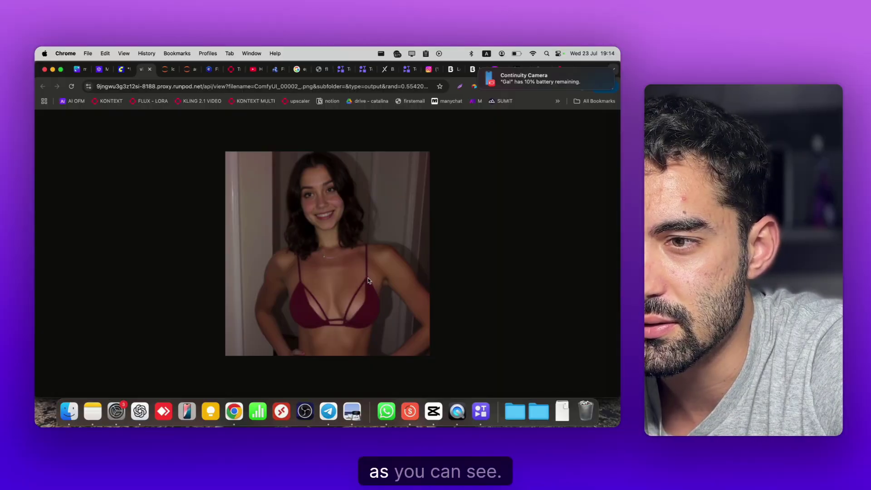
click(120, 69)
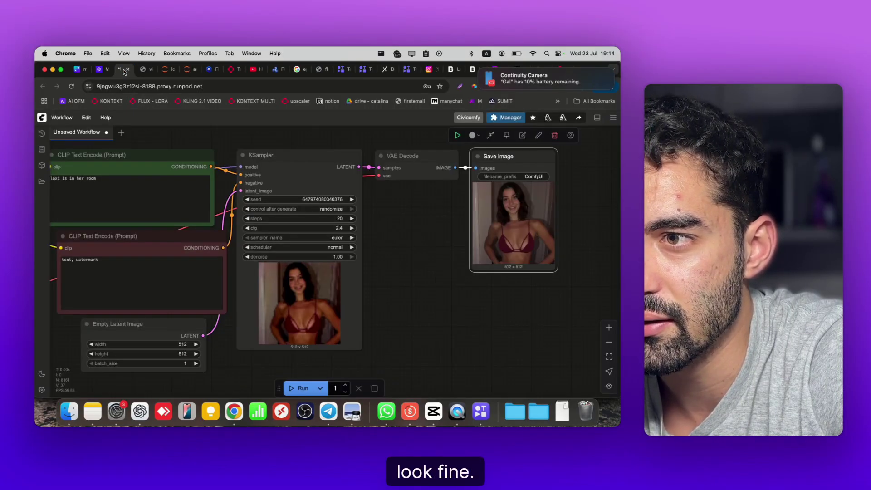
scroll(386, 271, left, 3)
click(169, 197)
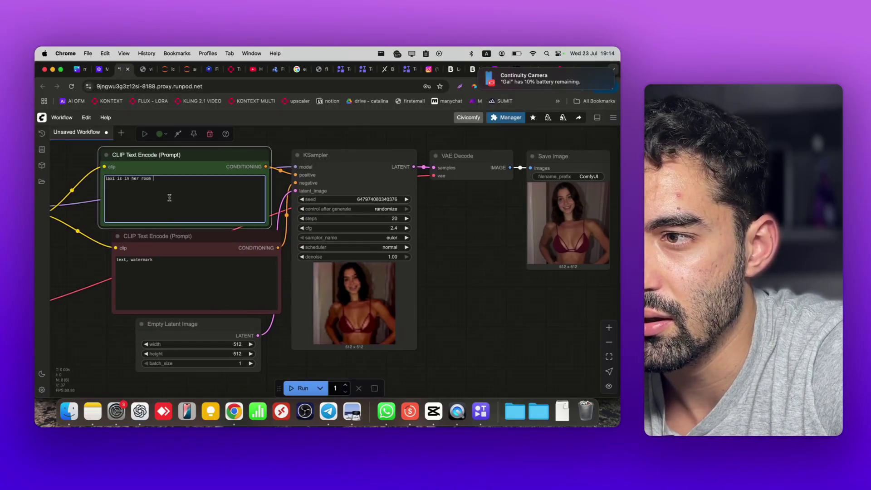
click(165, 273)
Set the Empty Latent Image width and height to 1048
click(231, 344)
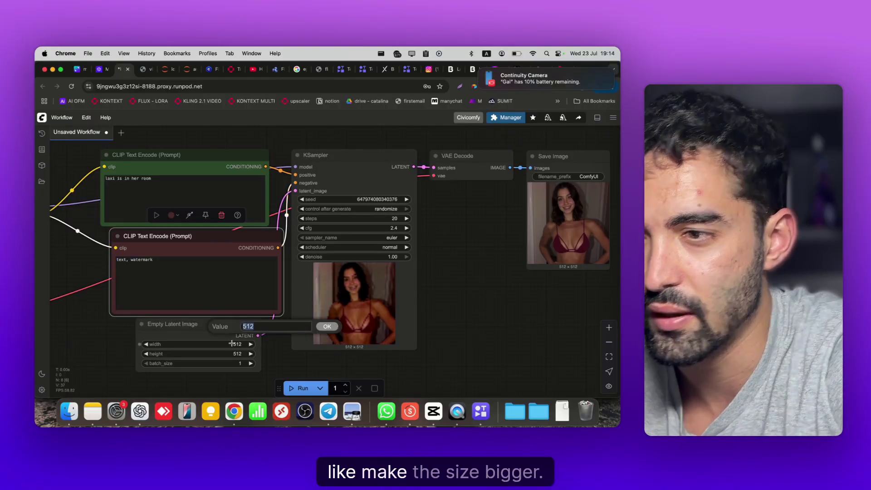
text(1048)
key(Return)
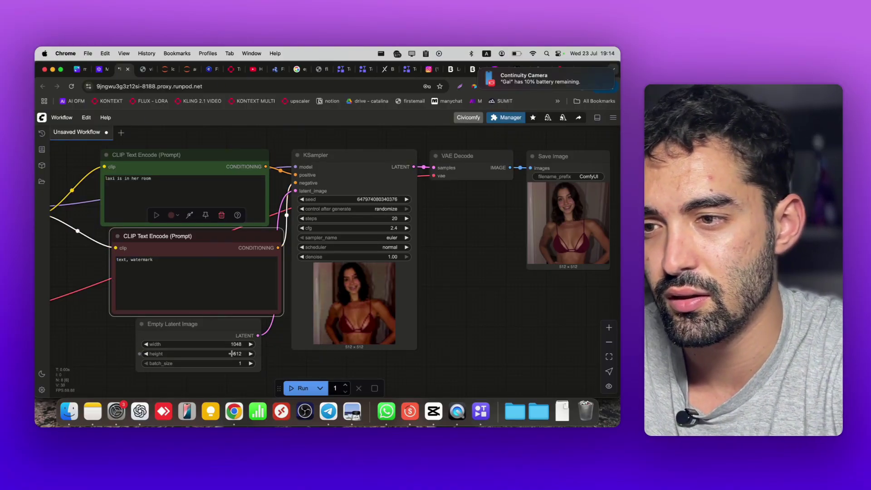
click(231, 354)
text(1048)
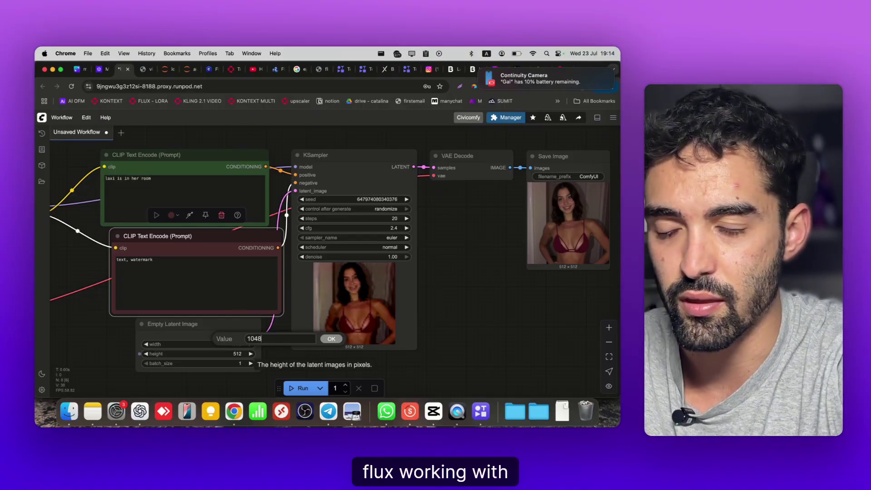
key(Return)
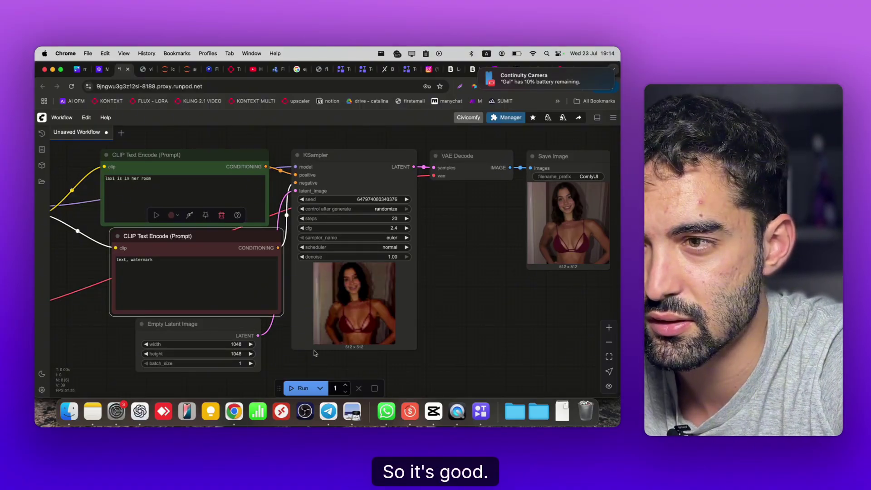
click(154, 178)
text(m)
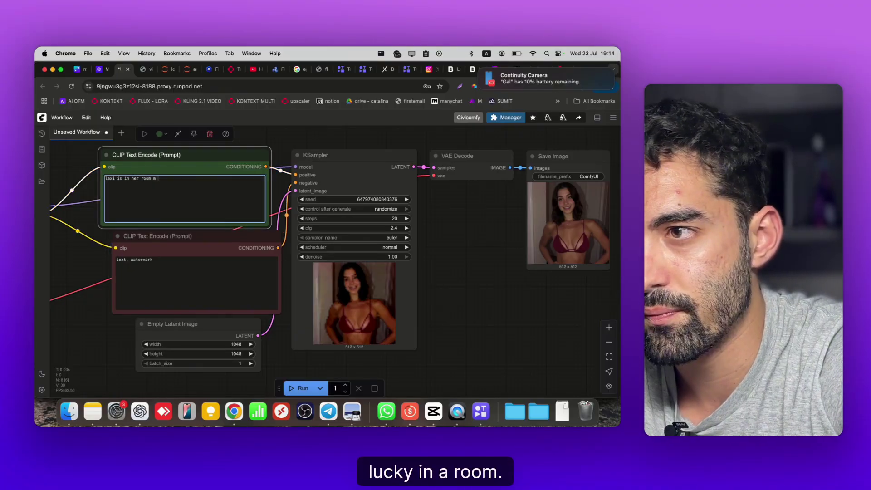
key(BackSpace)
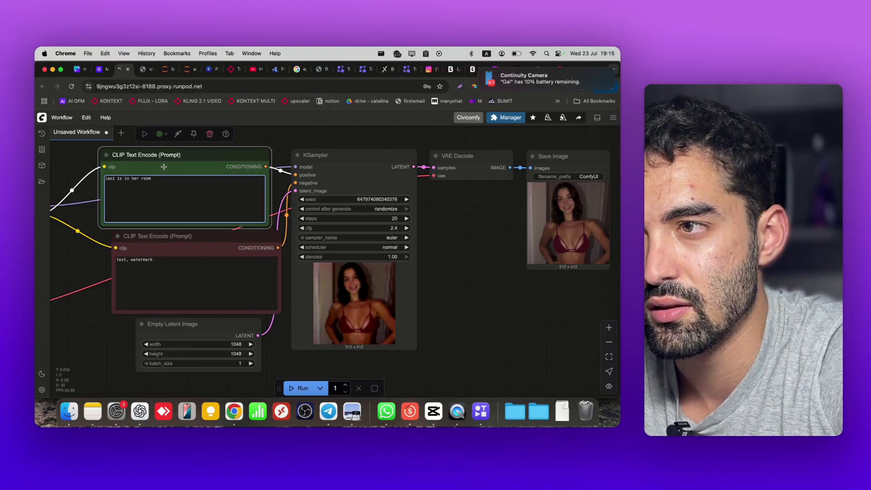
Append ', wearing casual suit for job, she look shy and smile' to the positive prompt
text(, d)
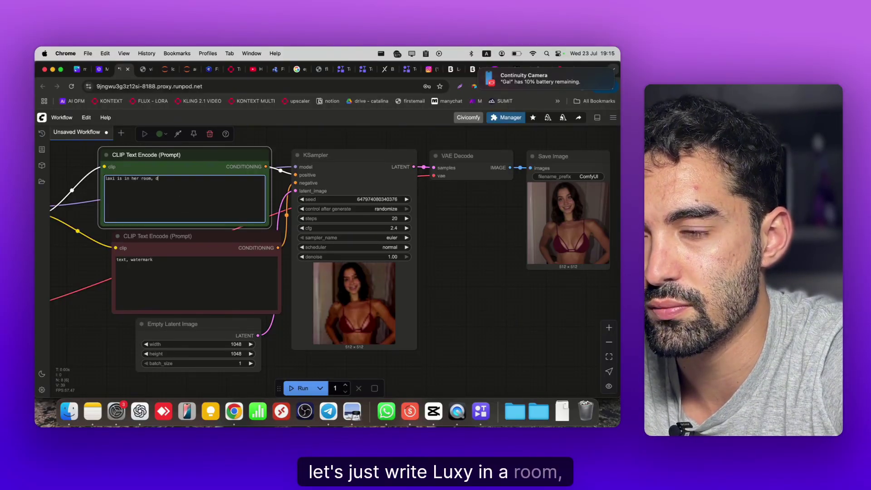
key(BackSpace)
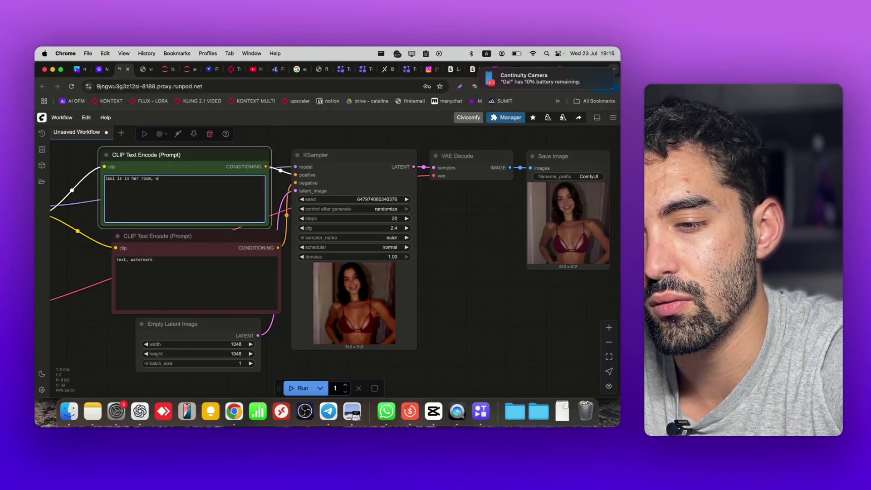
text(earing )
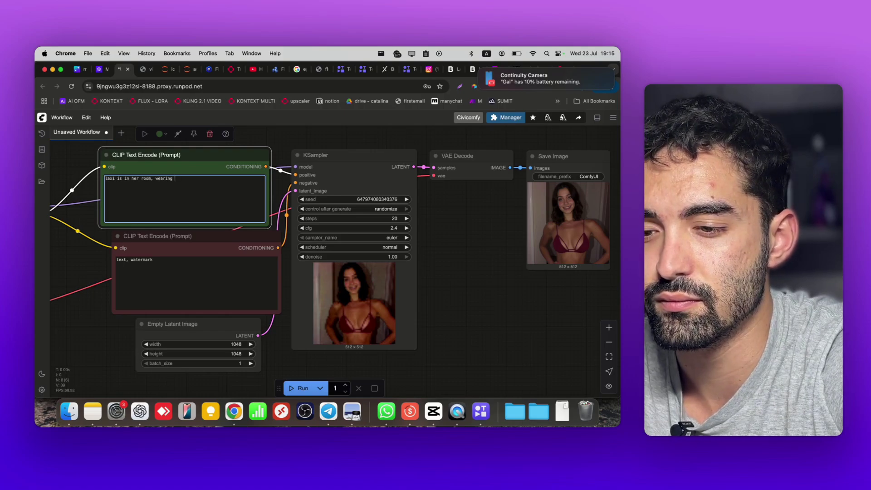
text(cau)
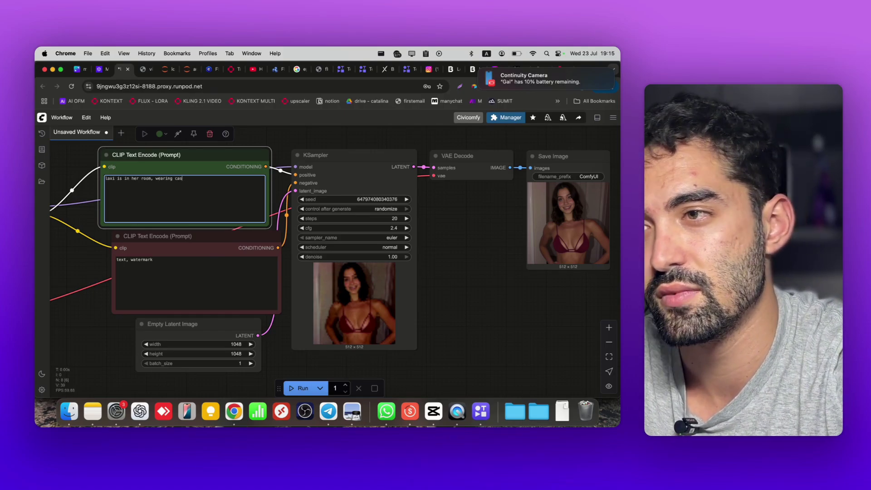
text(sual suit for)
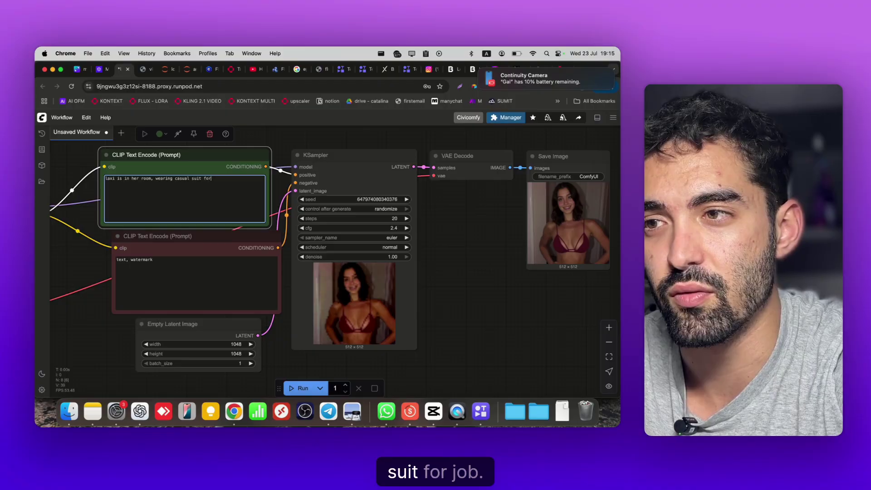
text( job,)
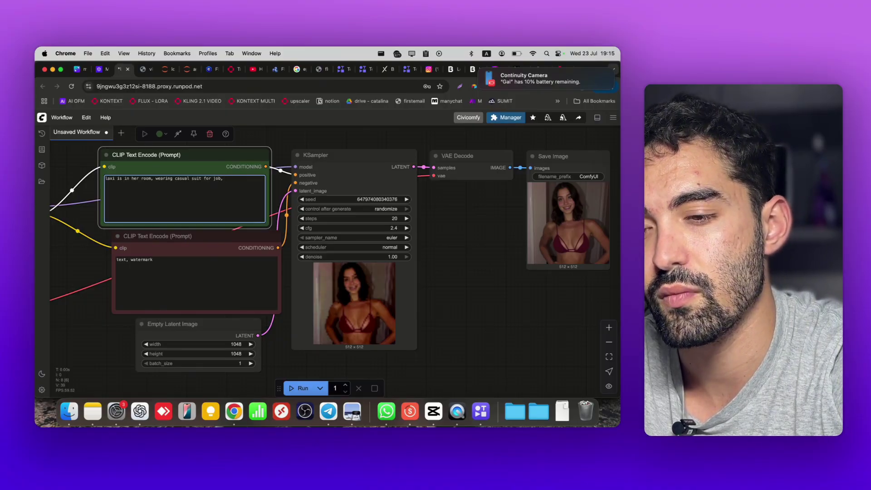
text( she look shy and)
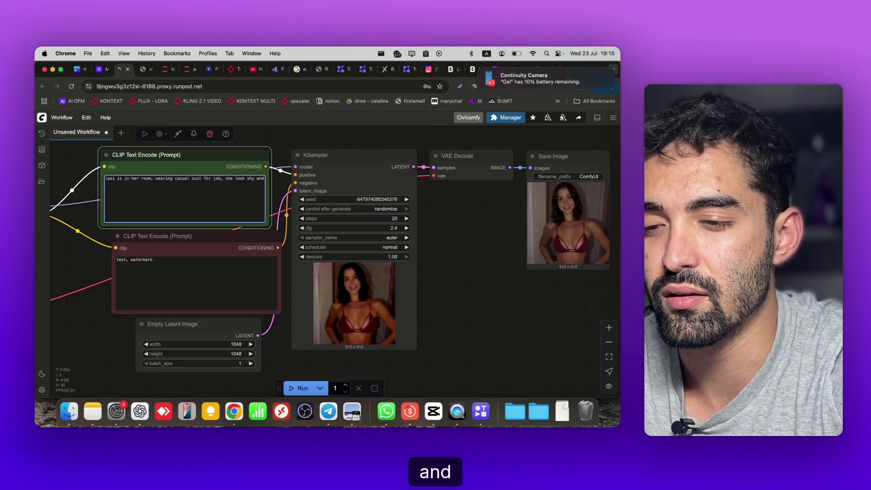
text( smile)
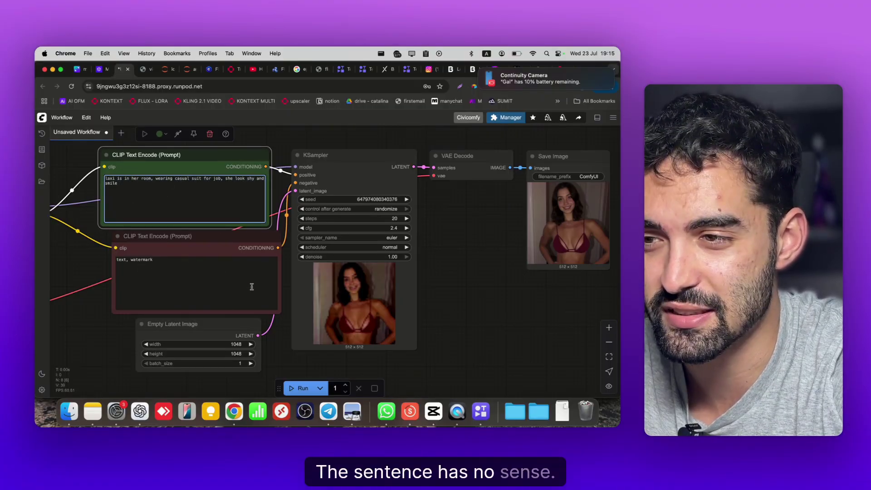
Run the workflow to generate the woman in a dark blazer and white top
click(303, 388)
drag(500, 316, 473, 317)
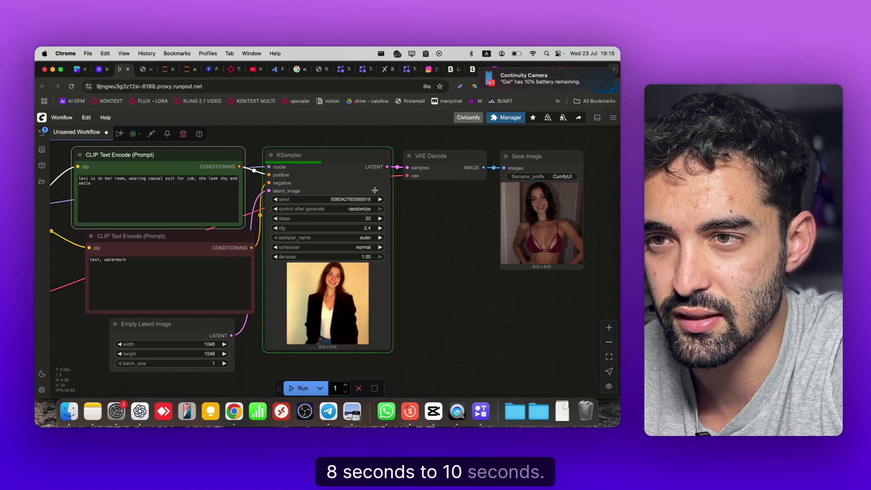
scroll(417, 229, left, 2)
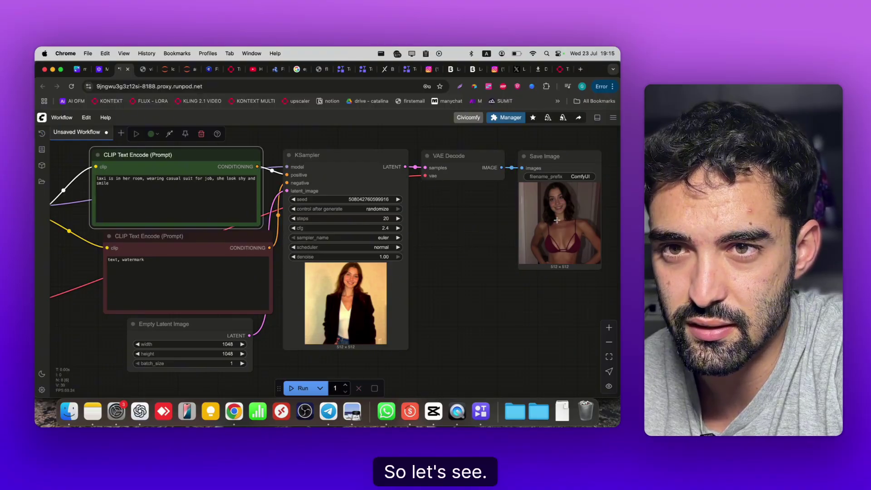
right_click(555, 193)
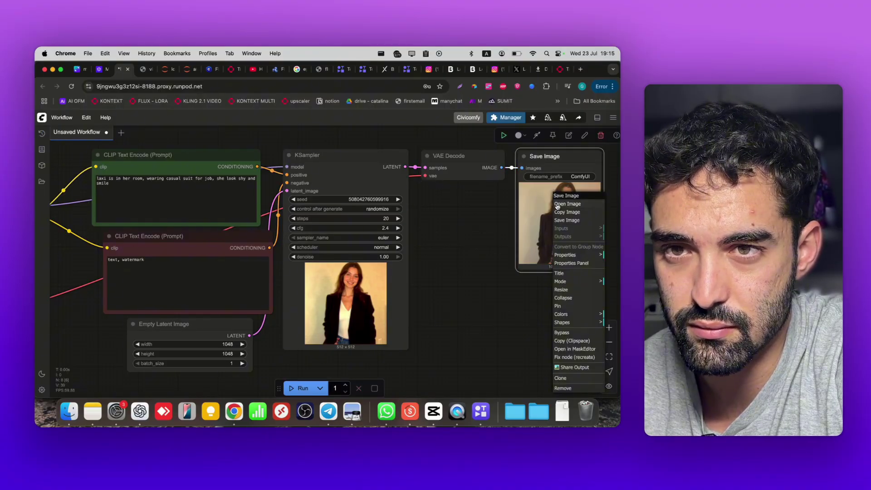
click(562, 195)
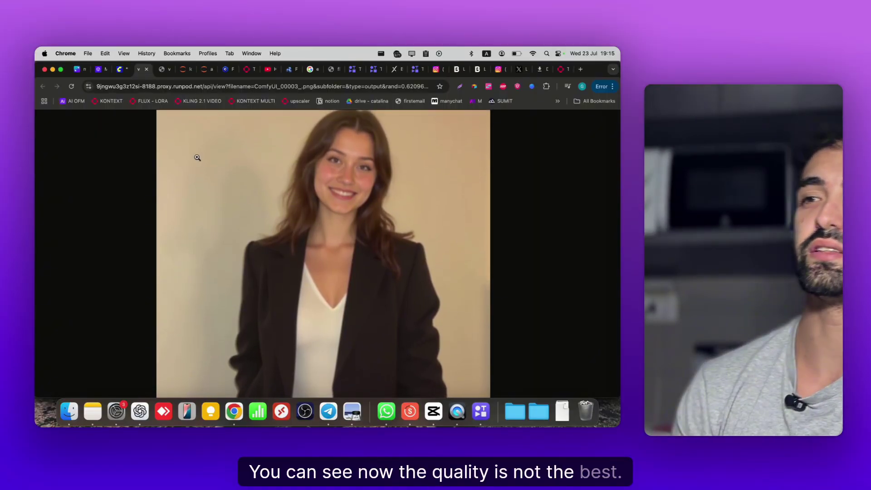
click(146, 69)
click(382, 219)
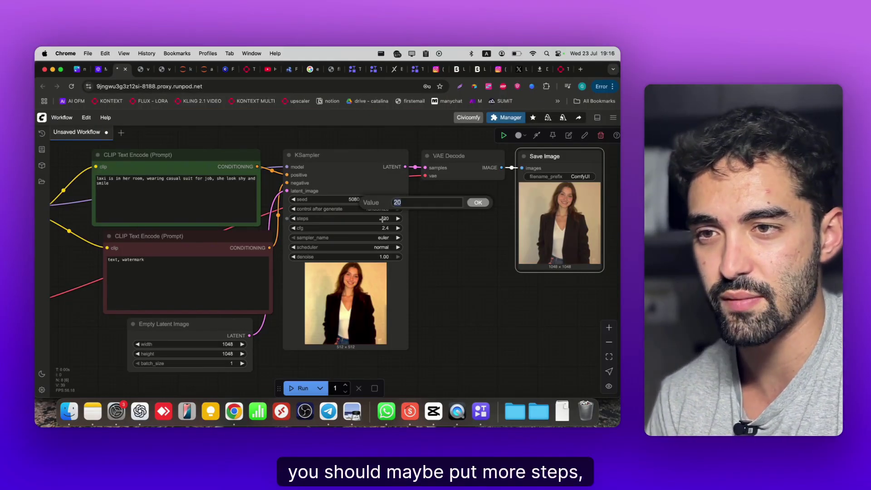
key(Return)
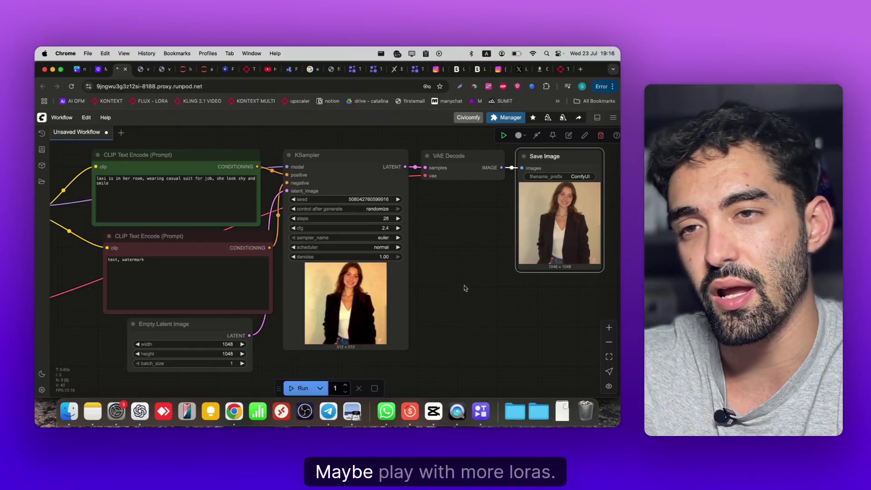
scroll(460, 299, left, 10)
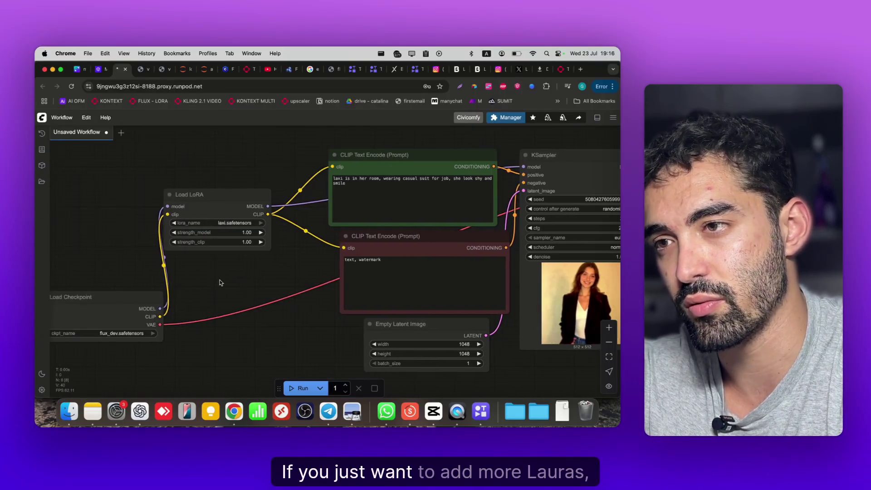
click(182, 195)
right_click(183, 192)
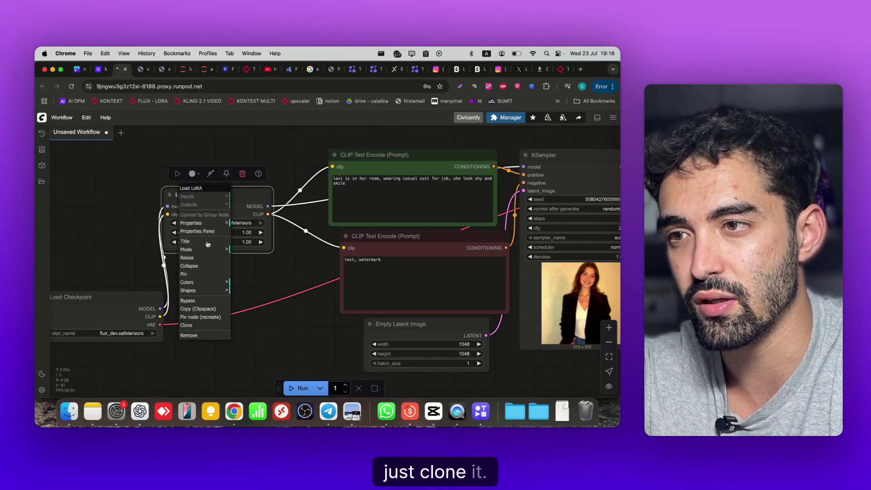
click(193, 272)
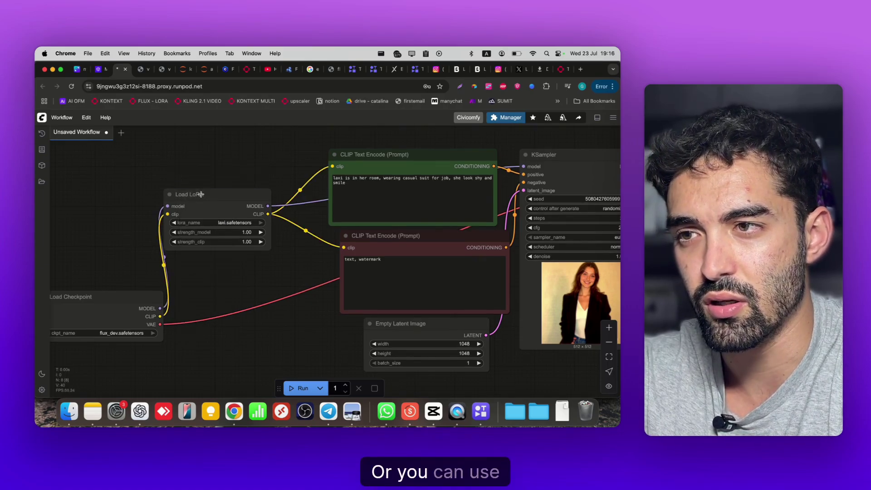
drag(200, 196, 200, 201)
double_click(187, 158)
text(power)
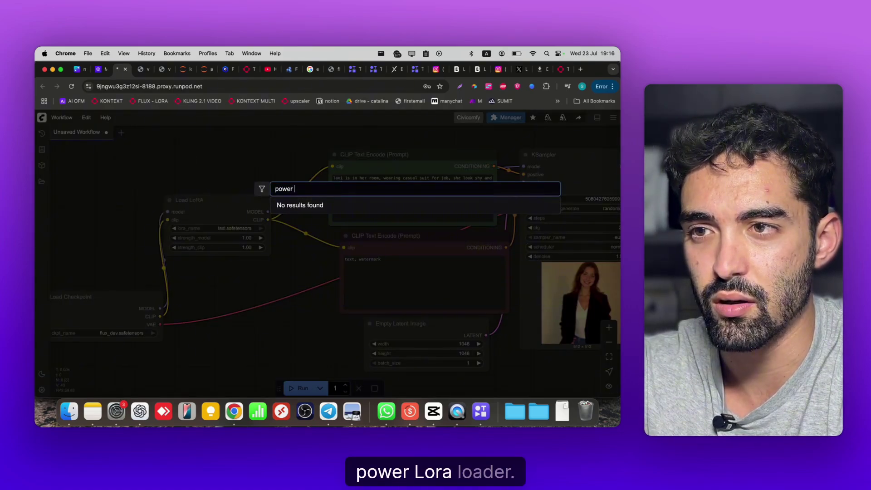
text( lorli)
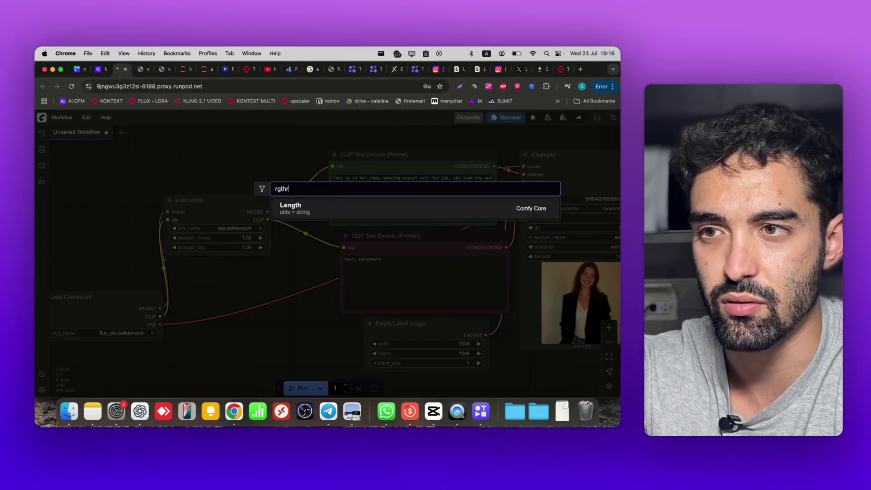
key(BackSpace)
key(BackSpace)
click(222, 152)
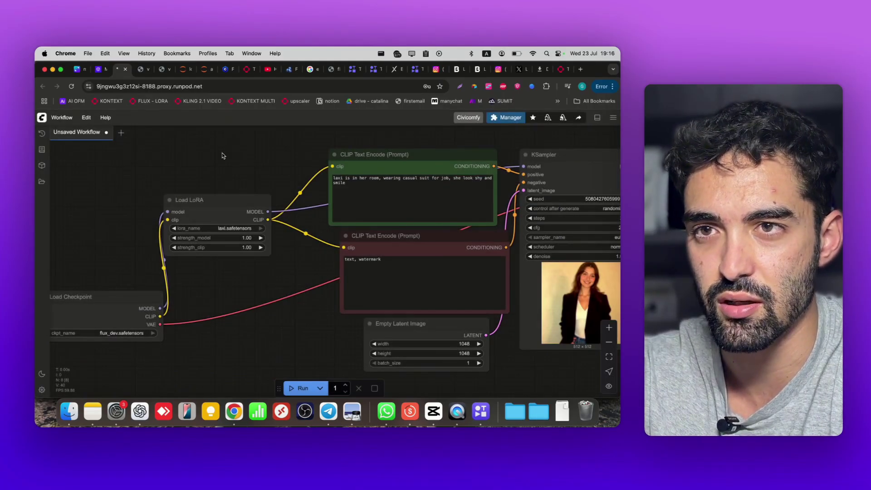
click(506, 117)
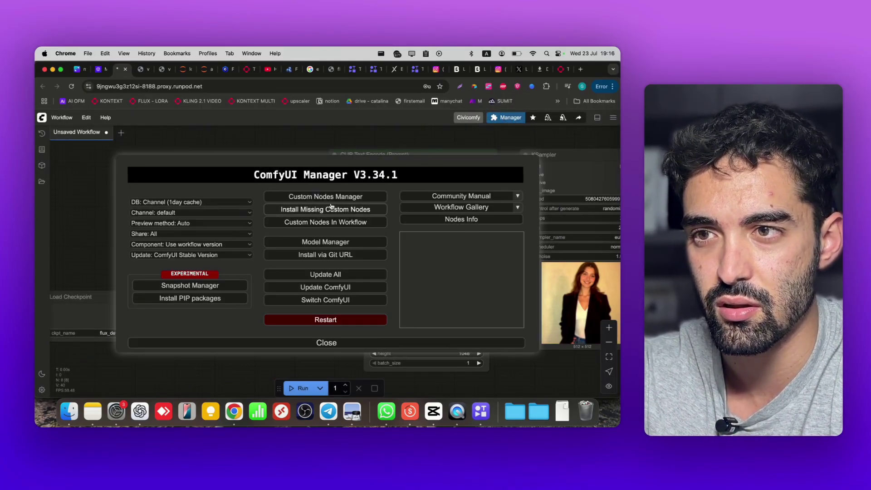
click(319, 200)
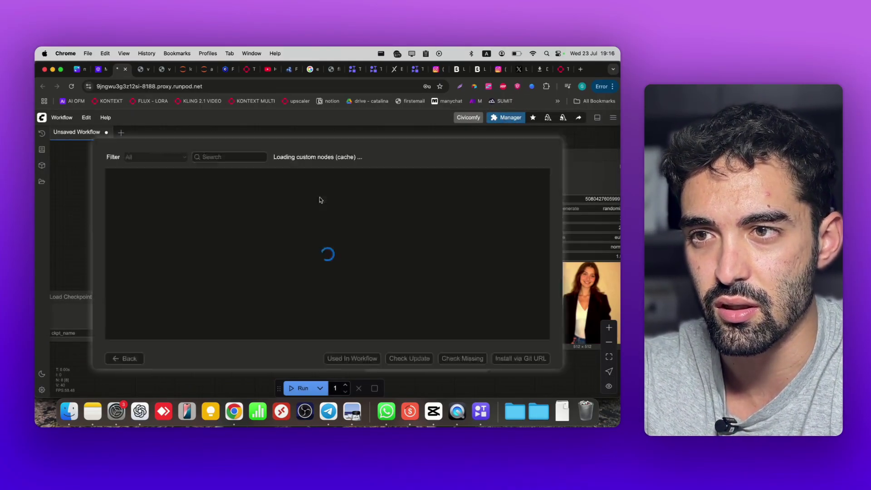
click(211, 157)
text(rght)
key(BackSpace)
key(BackSpace)
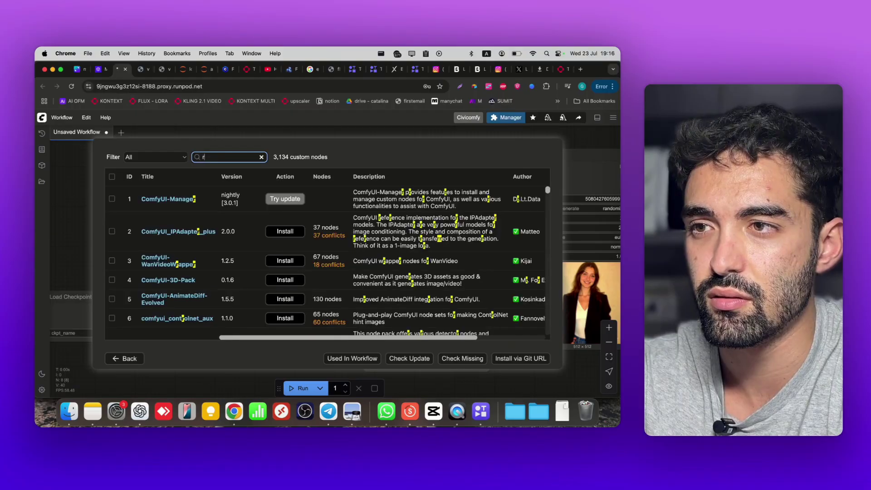
text(t)
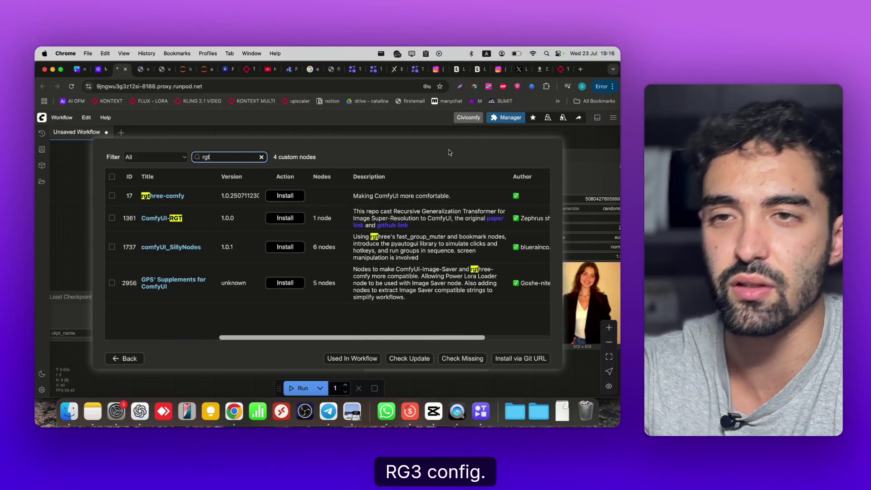
click(116, 359)
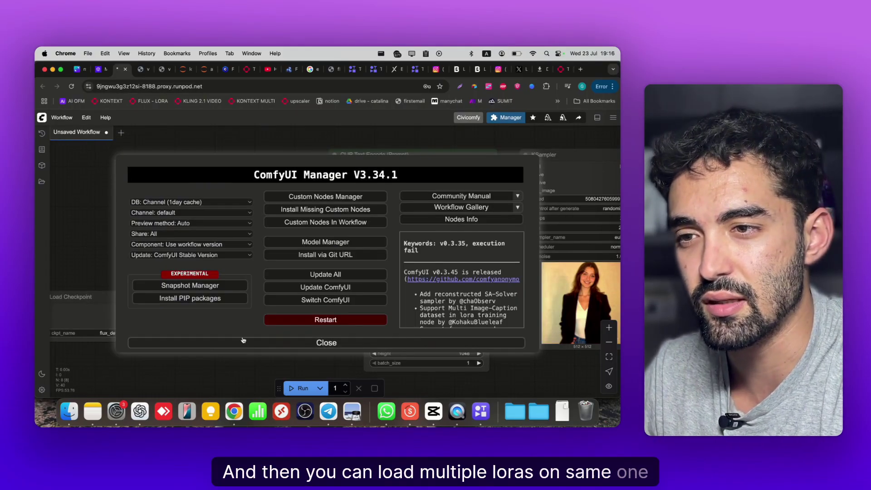
click(320, 343)
scroll(489, 331, right, 5)
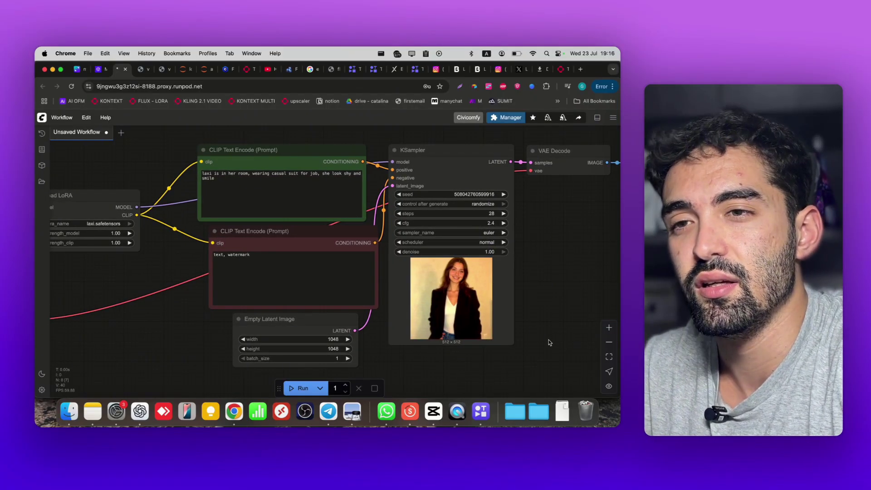
scroll(164, 324, left, 6)
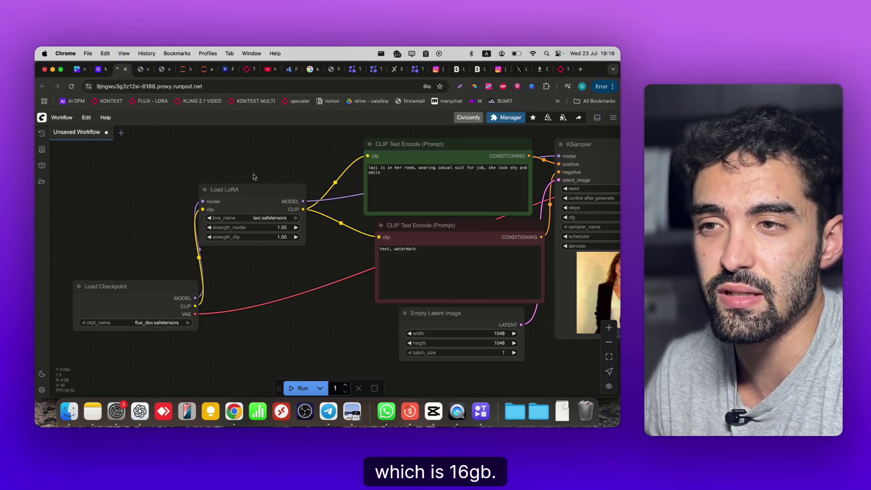
click(254, 193)
scroll(391, 340, right, 3)
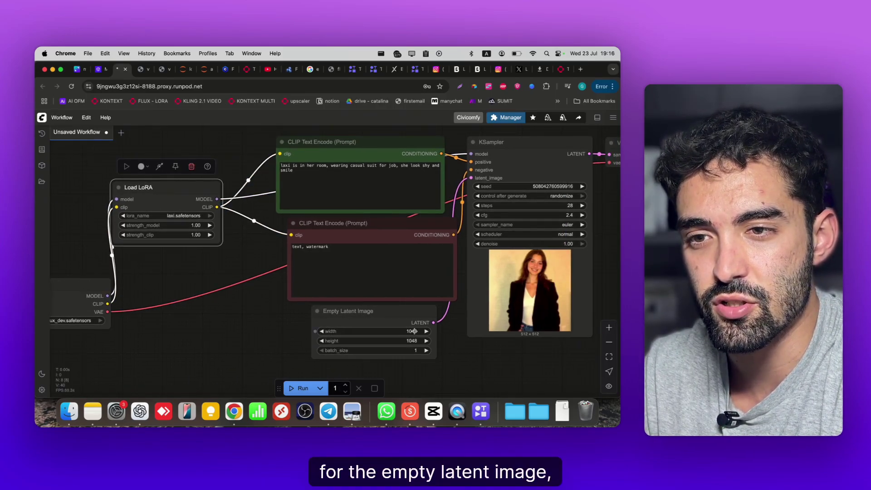
click(357, 353)
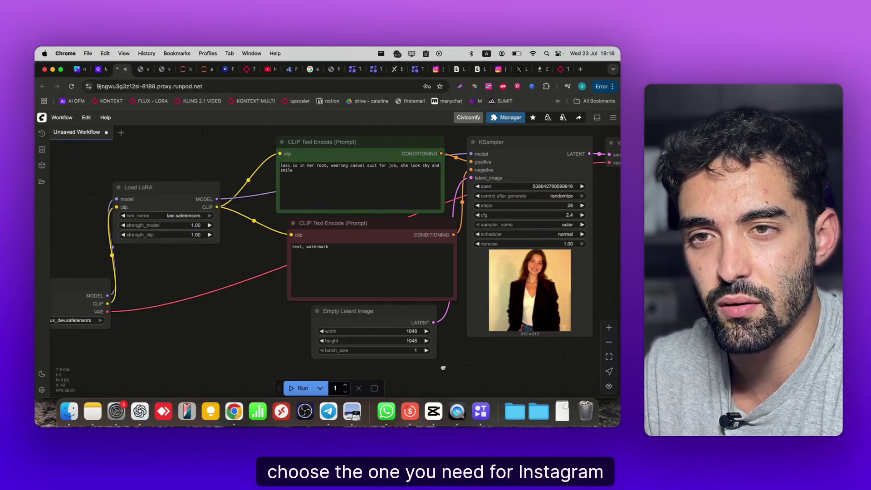
drag(448, 359, 354, 344)
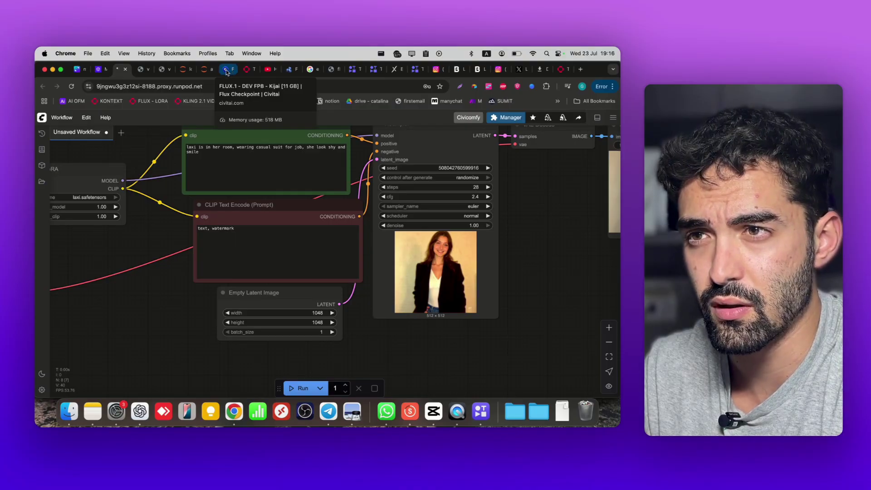
Browse the Civitai FLUX.1 gallery and view the woman-with-cat image, then close it
click(228, 69)
scroll(266, 247, down, 5)
scroll(265, 247, down, 3)
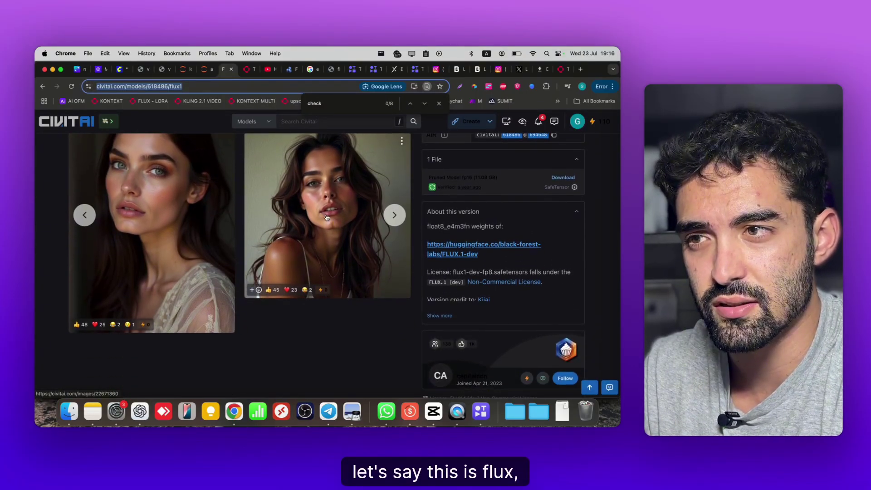
scroll(325, 217, down, 20)
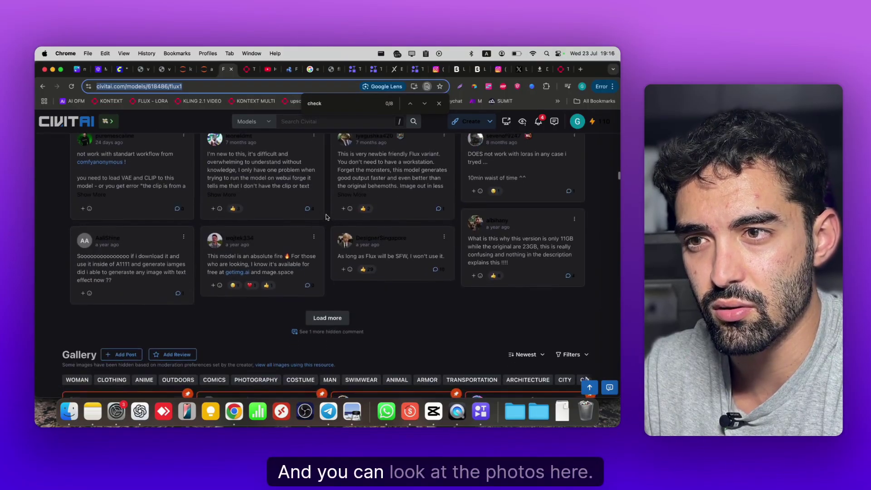
scroll(326, 217, down, 10)
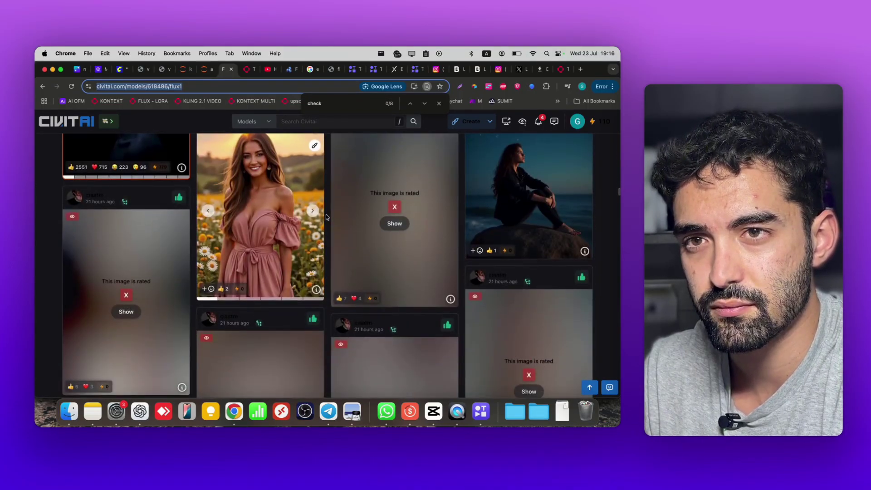
scroll(326, 214, up, 5)
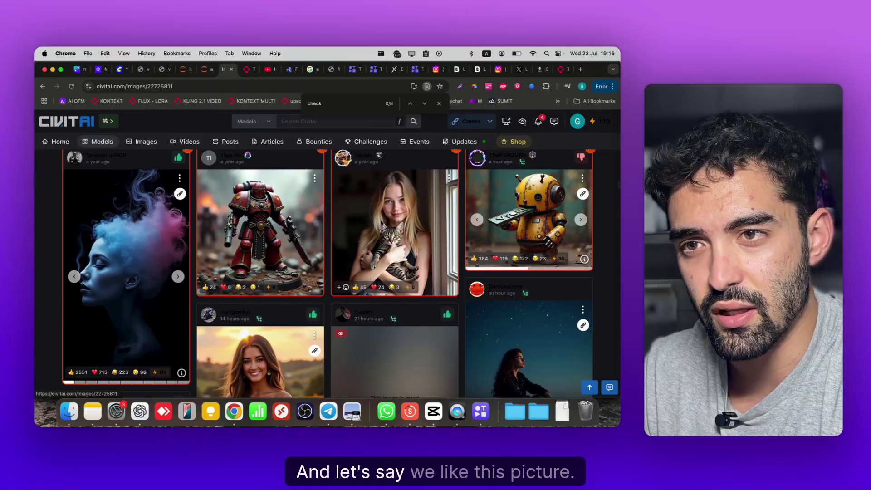
click(380, 223)
scroll(459, 307, down, 1)
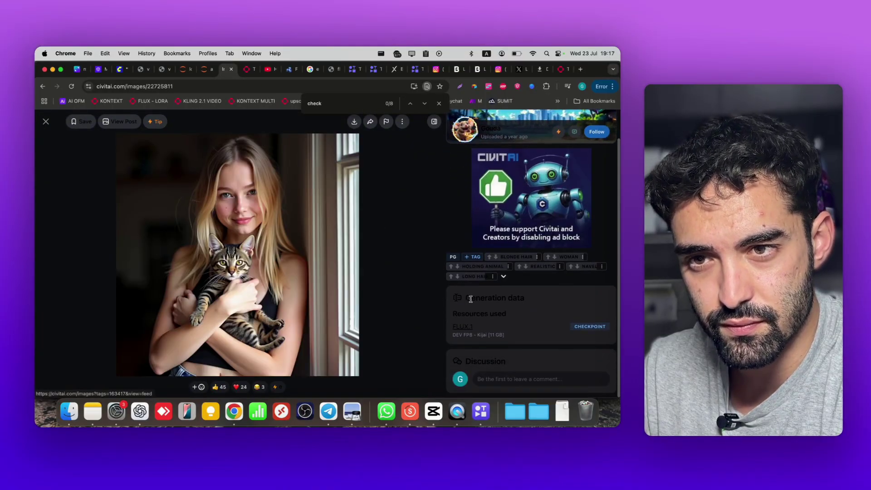
click(460, 327)
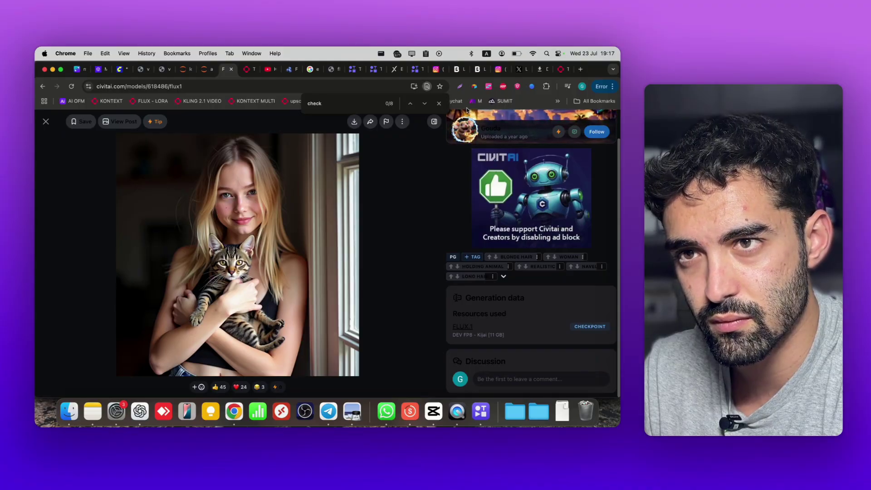
click(439, 103)
click(45, 121)
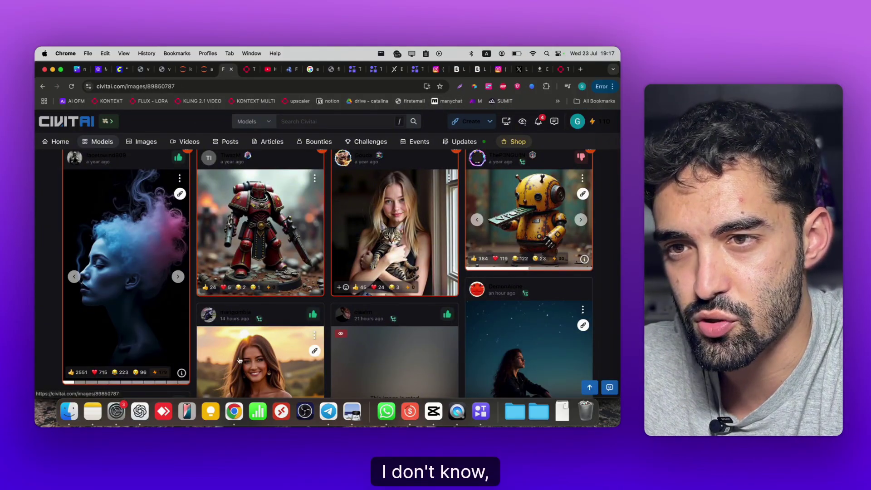
Open the pink-dress sunset portrait on its own page and reload it
click(302, 331)
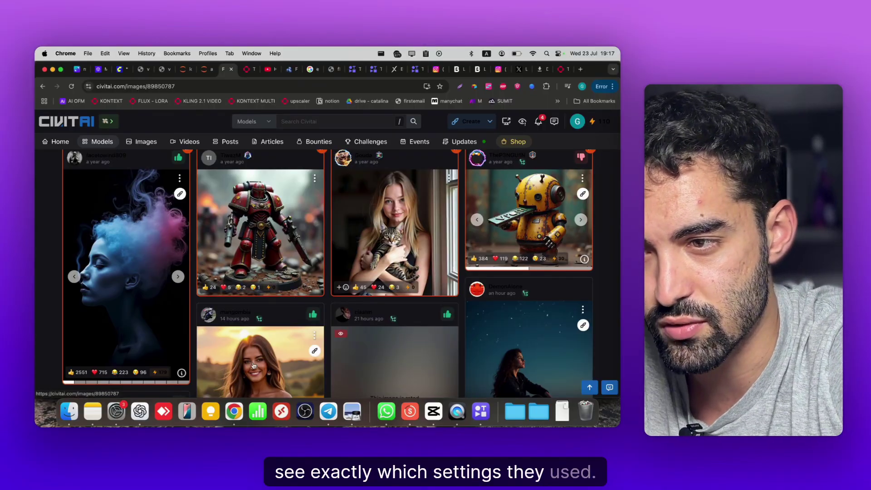
scroll(293, 298, down, 3)
scroll(202, 219, up, 2)
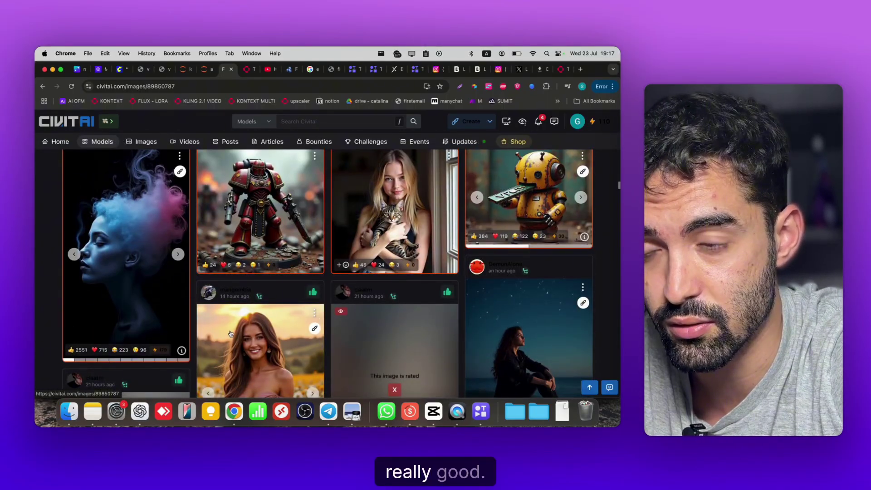
scroll(488, 209, up, 2)
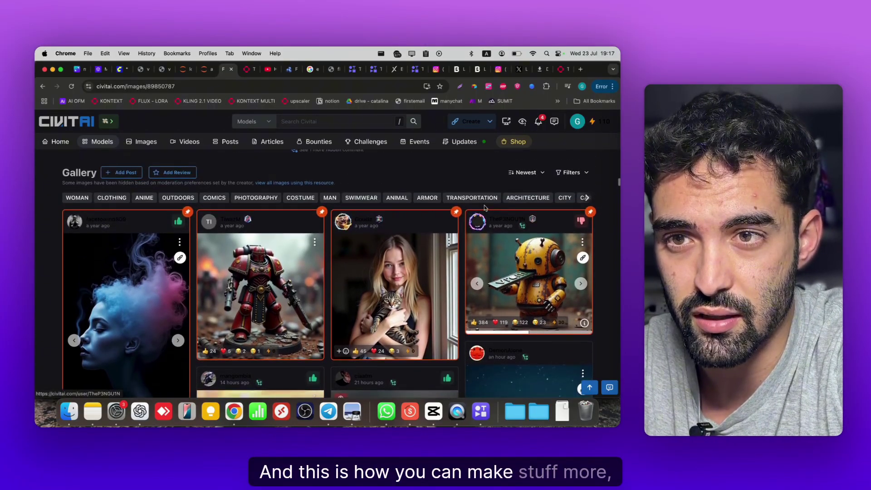
scroll(470, 263, down, 5)
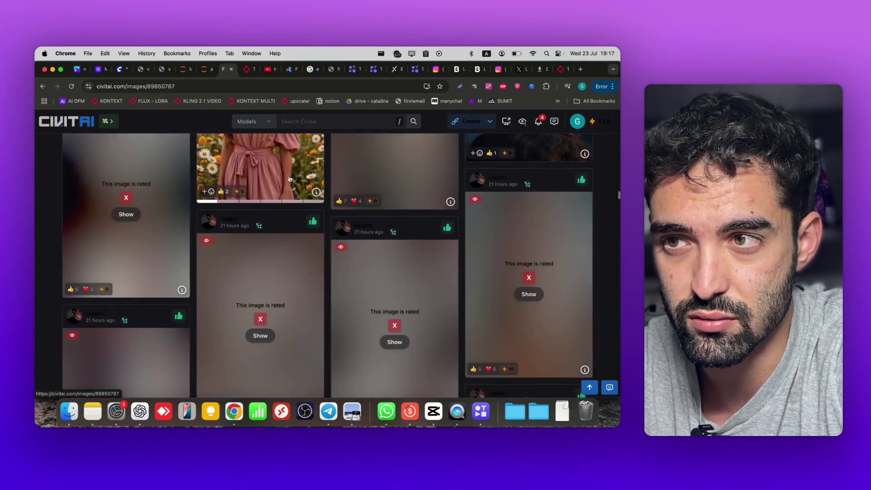
key(super+r)
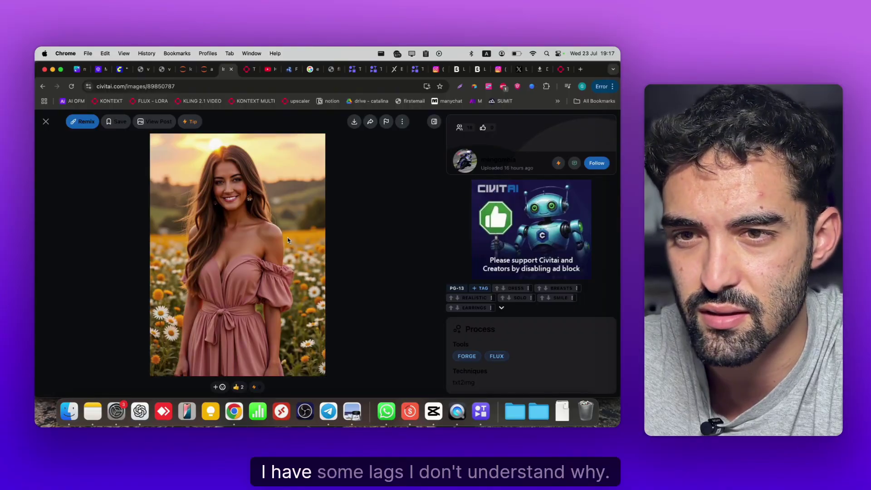
Scroll to the portrait's generation data: FLUX.1 Dev, LoRA at 0.9, CFG scale 1, 20 steps
scroll(479, 285, down, 5)
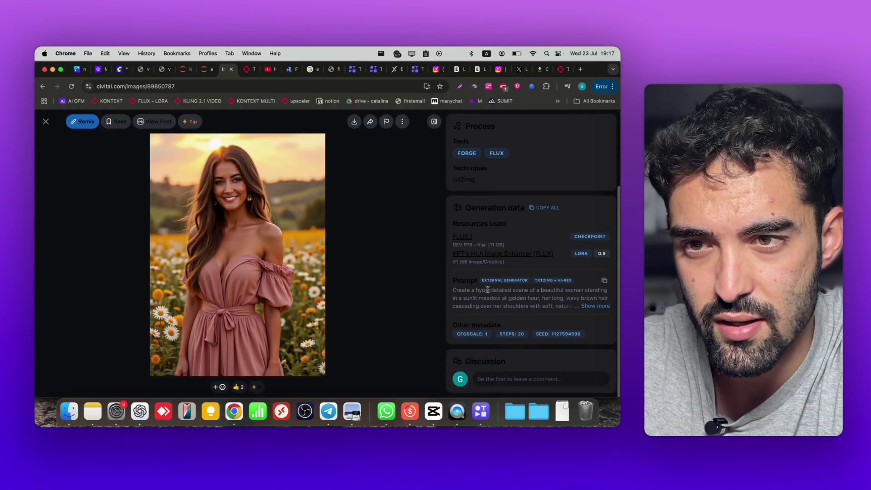